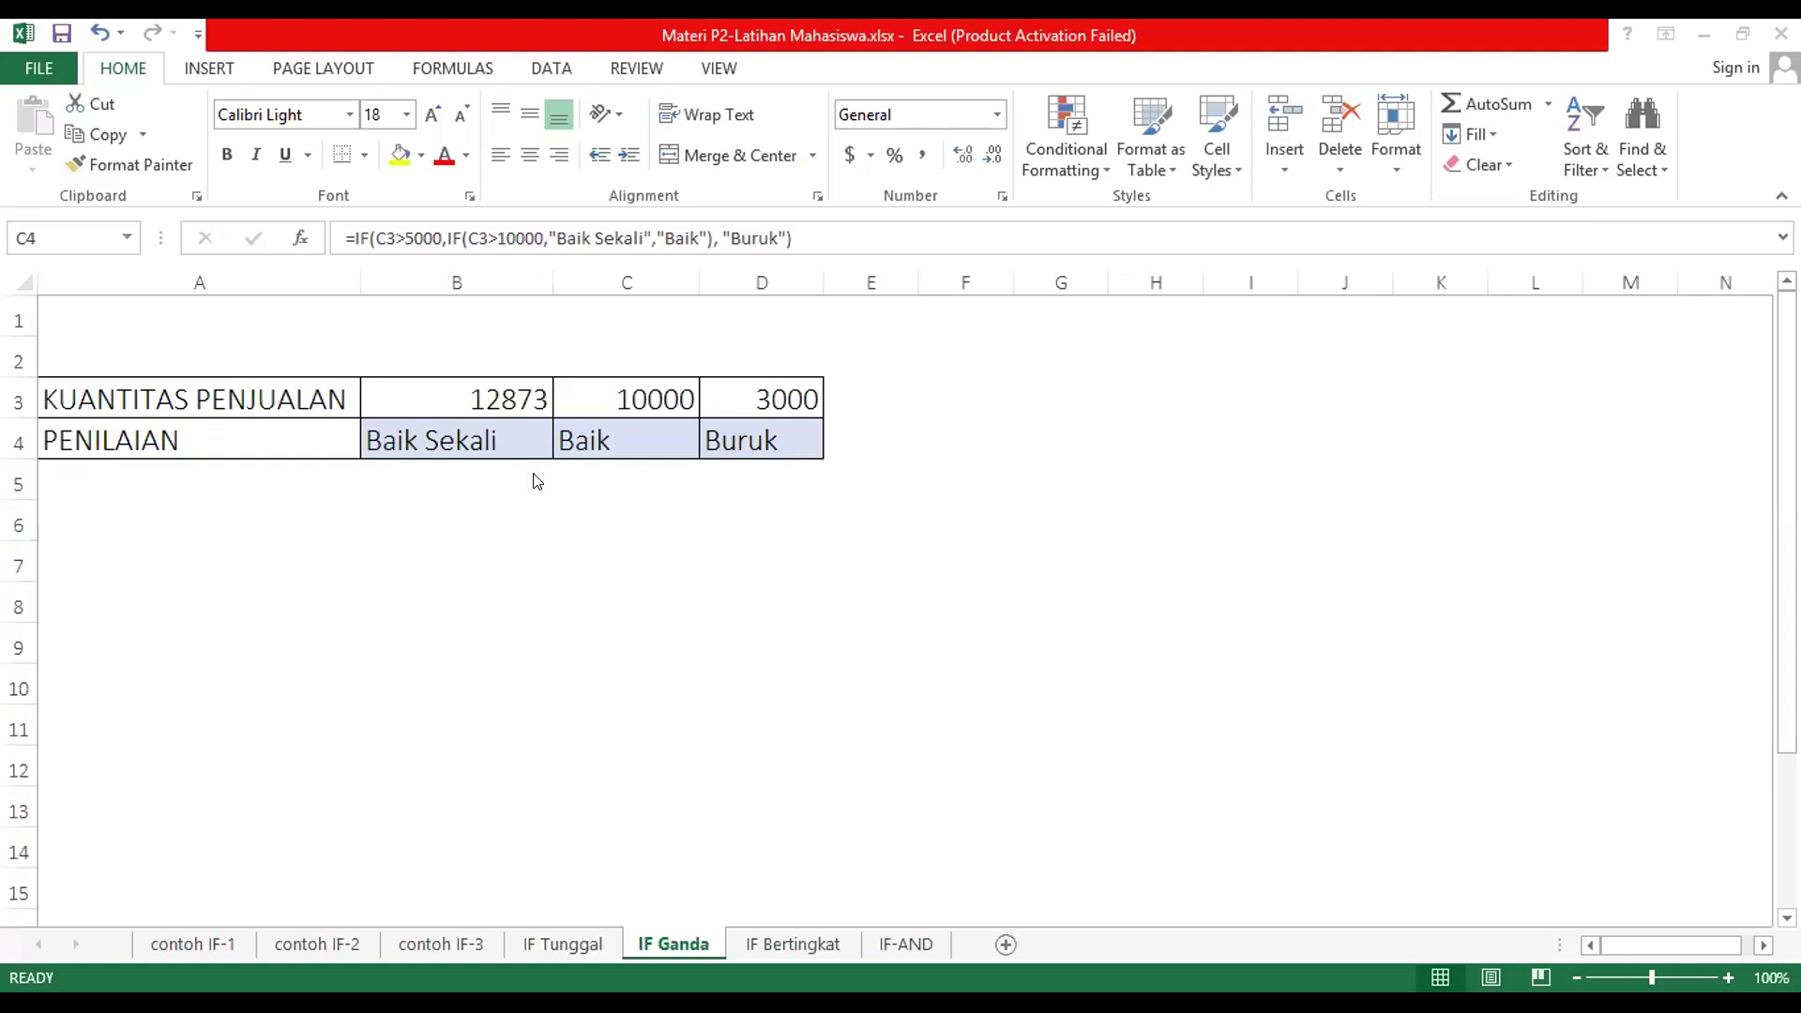
Examine the nested IF formulas in the PENILAIAN row on the IF Ganda and IF Bertingkat sheets.
key("ctrl+v")
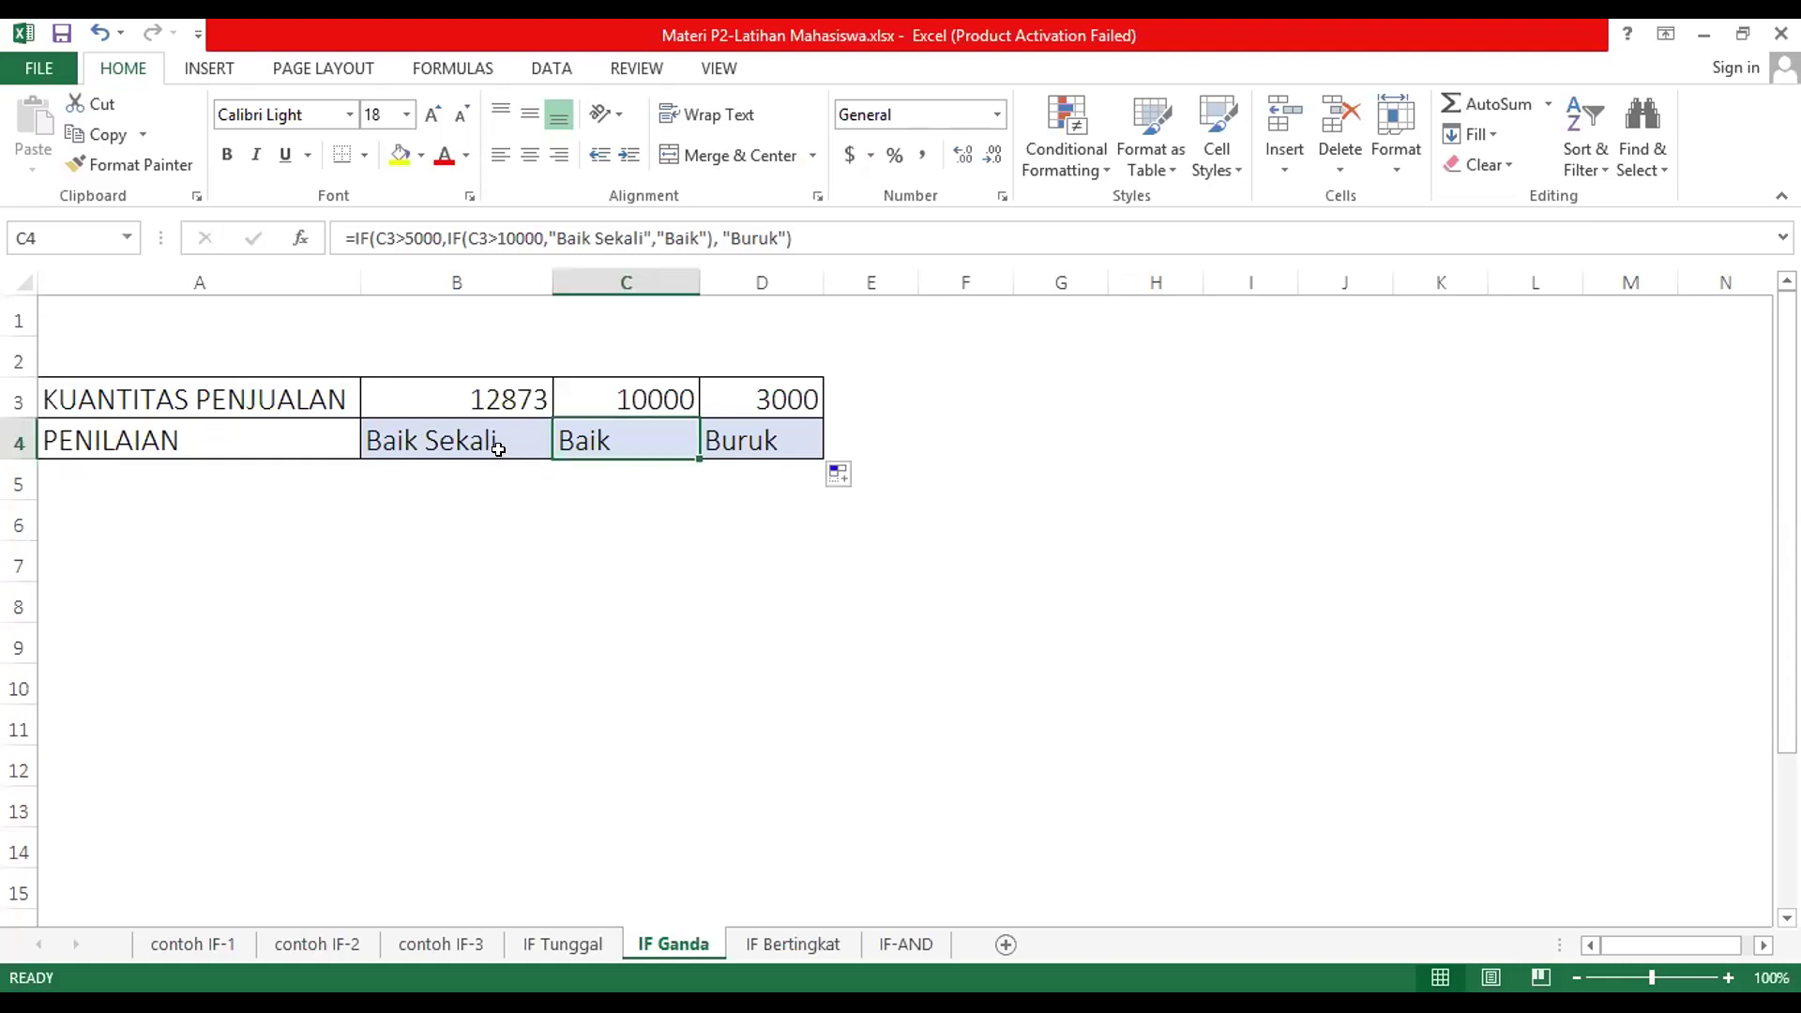
left_click(492, 425)
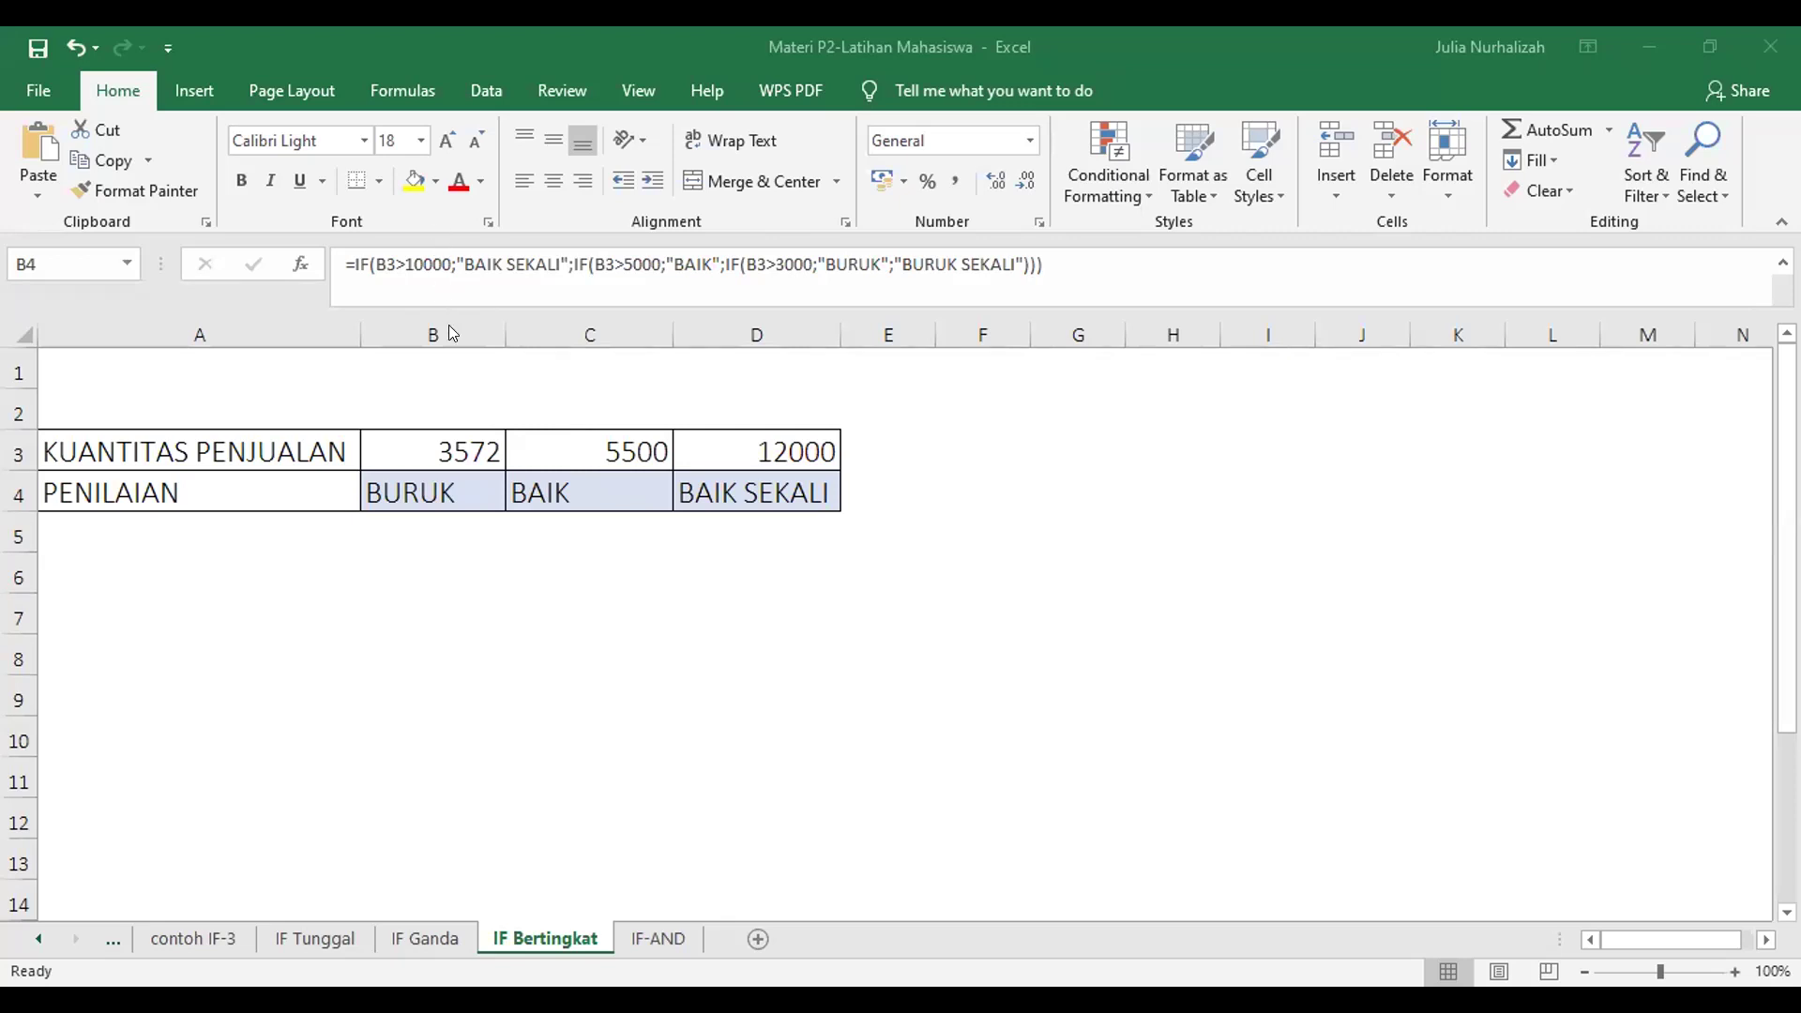
left_click(451, 490)
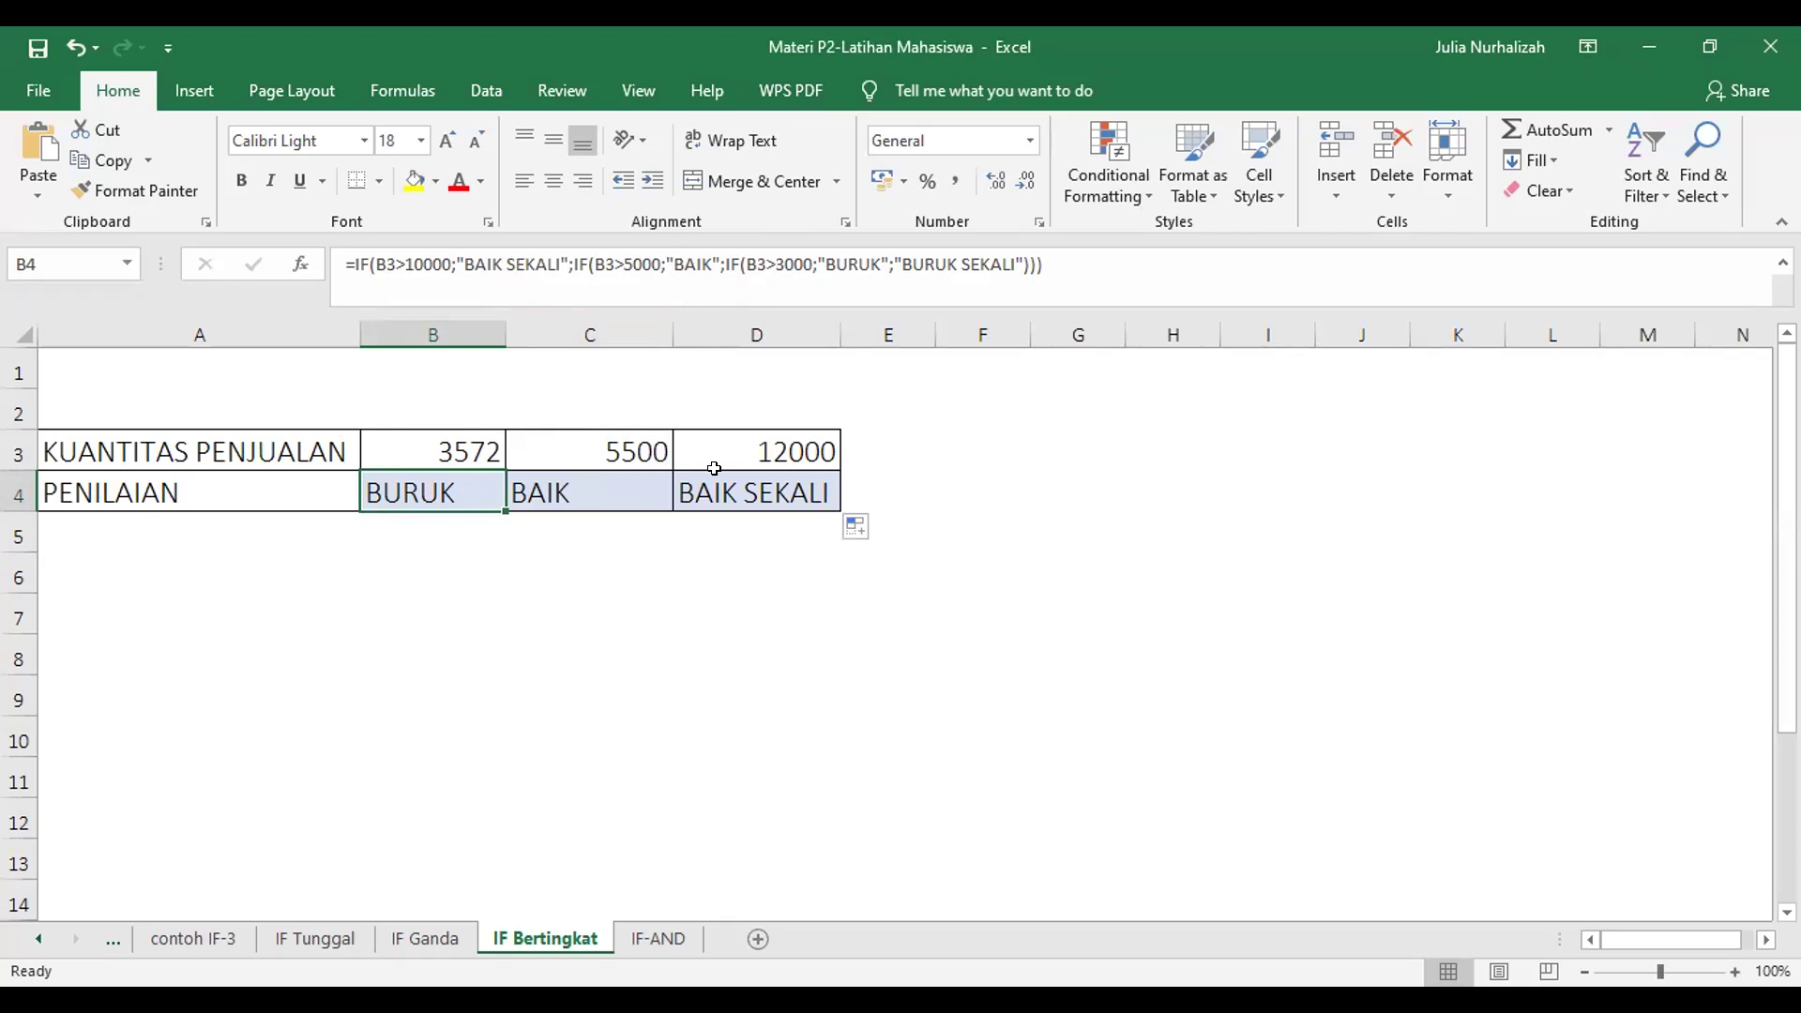
left_click(660, 457)
left_click(643, 488)
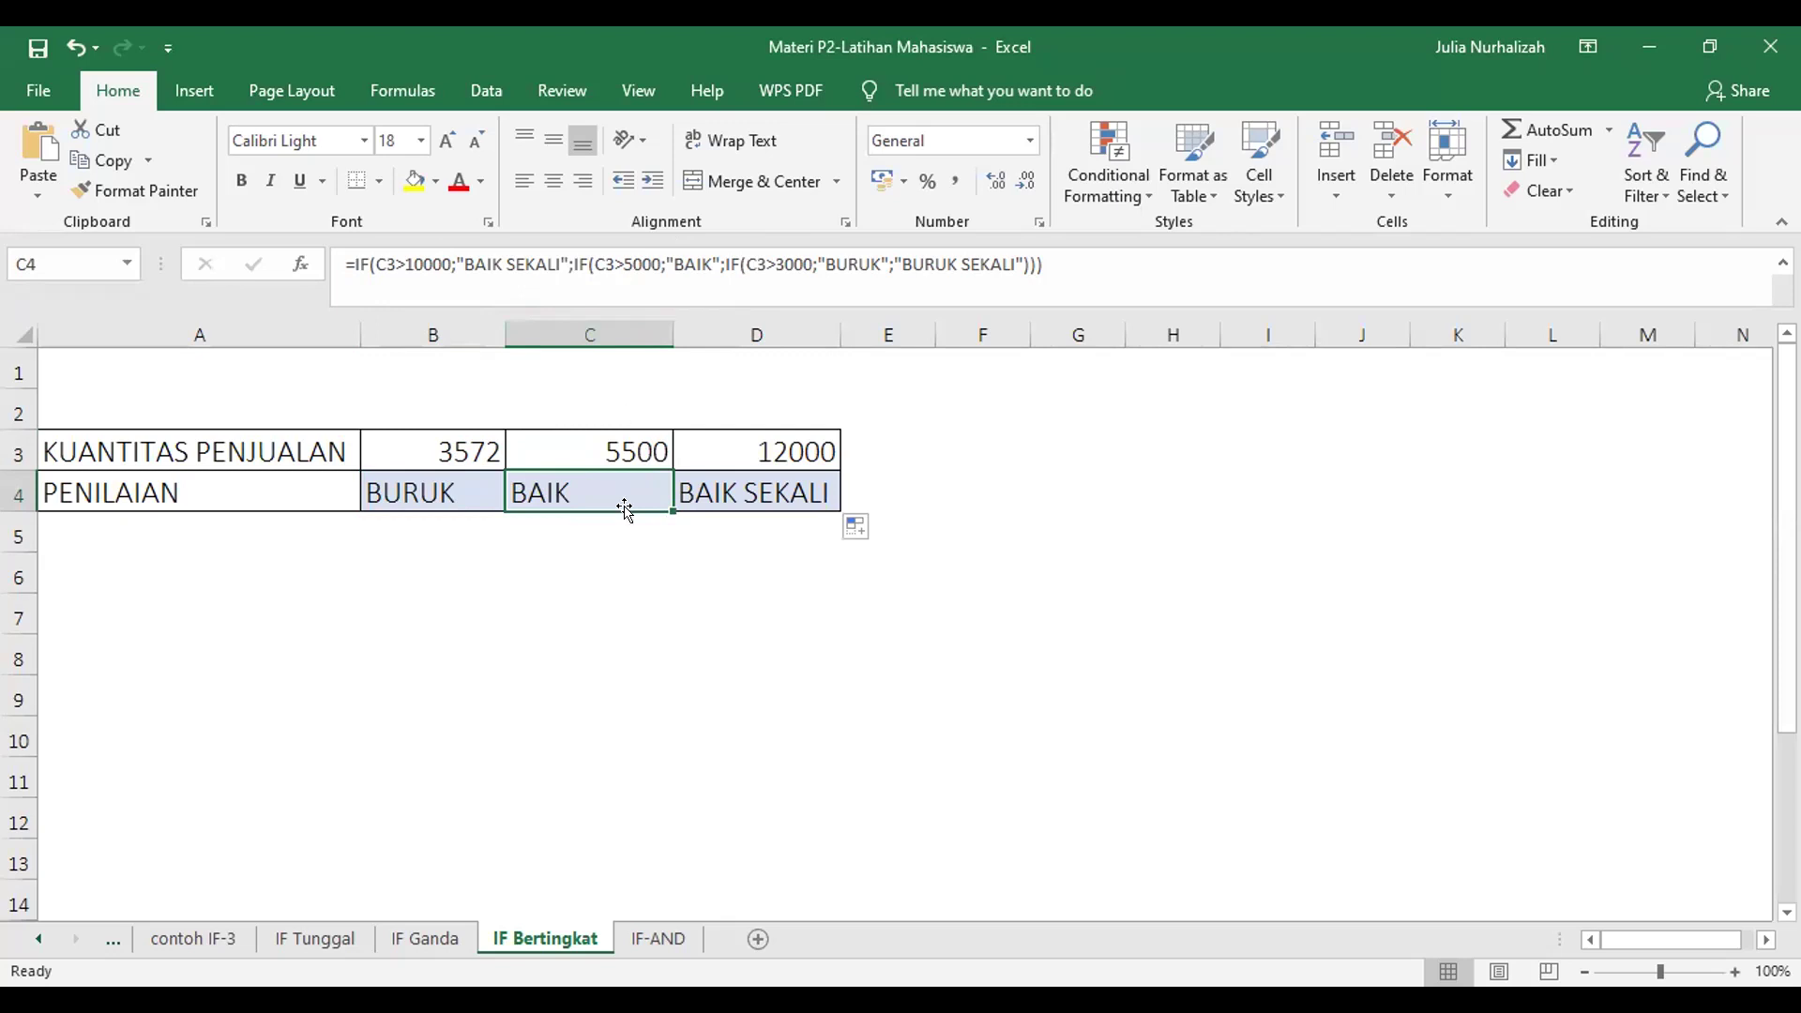
left_click(737, 503)
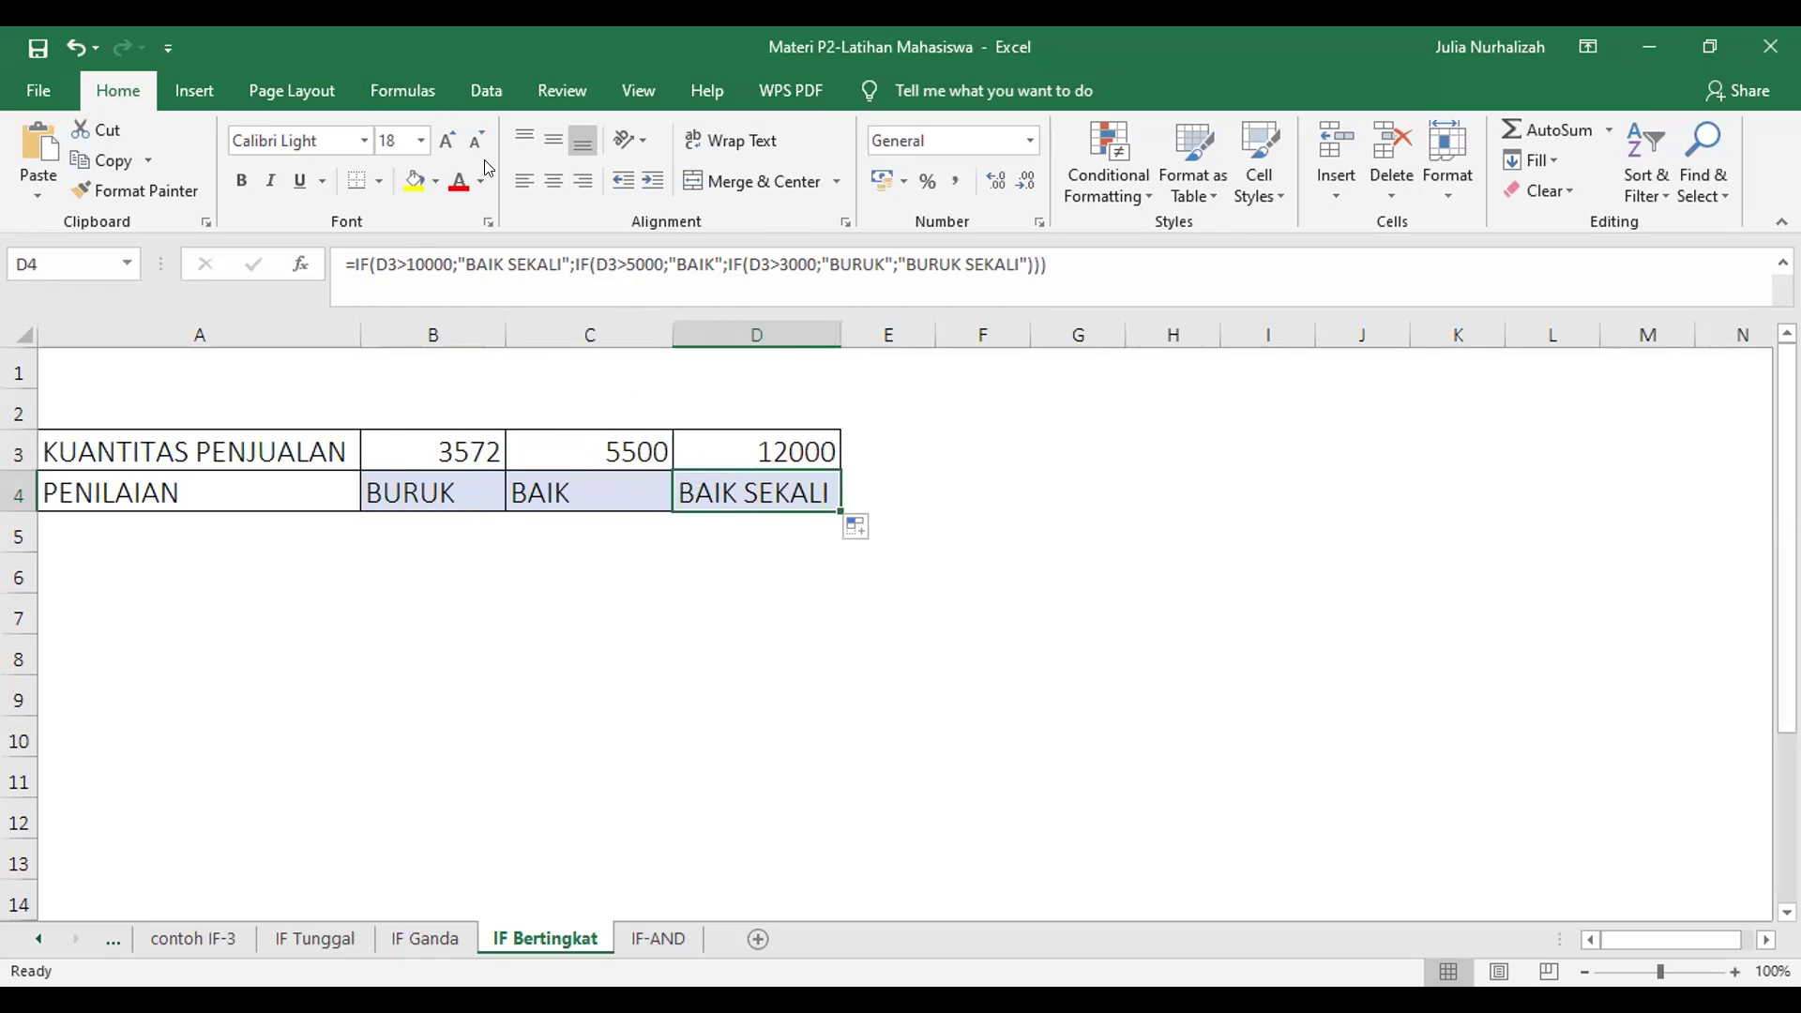
key("alt+Tab")
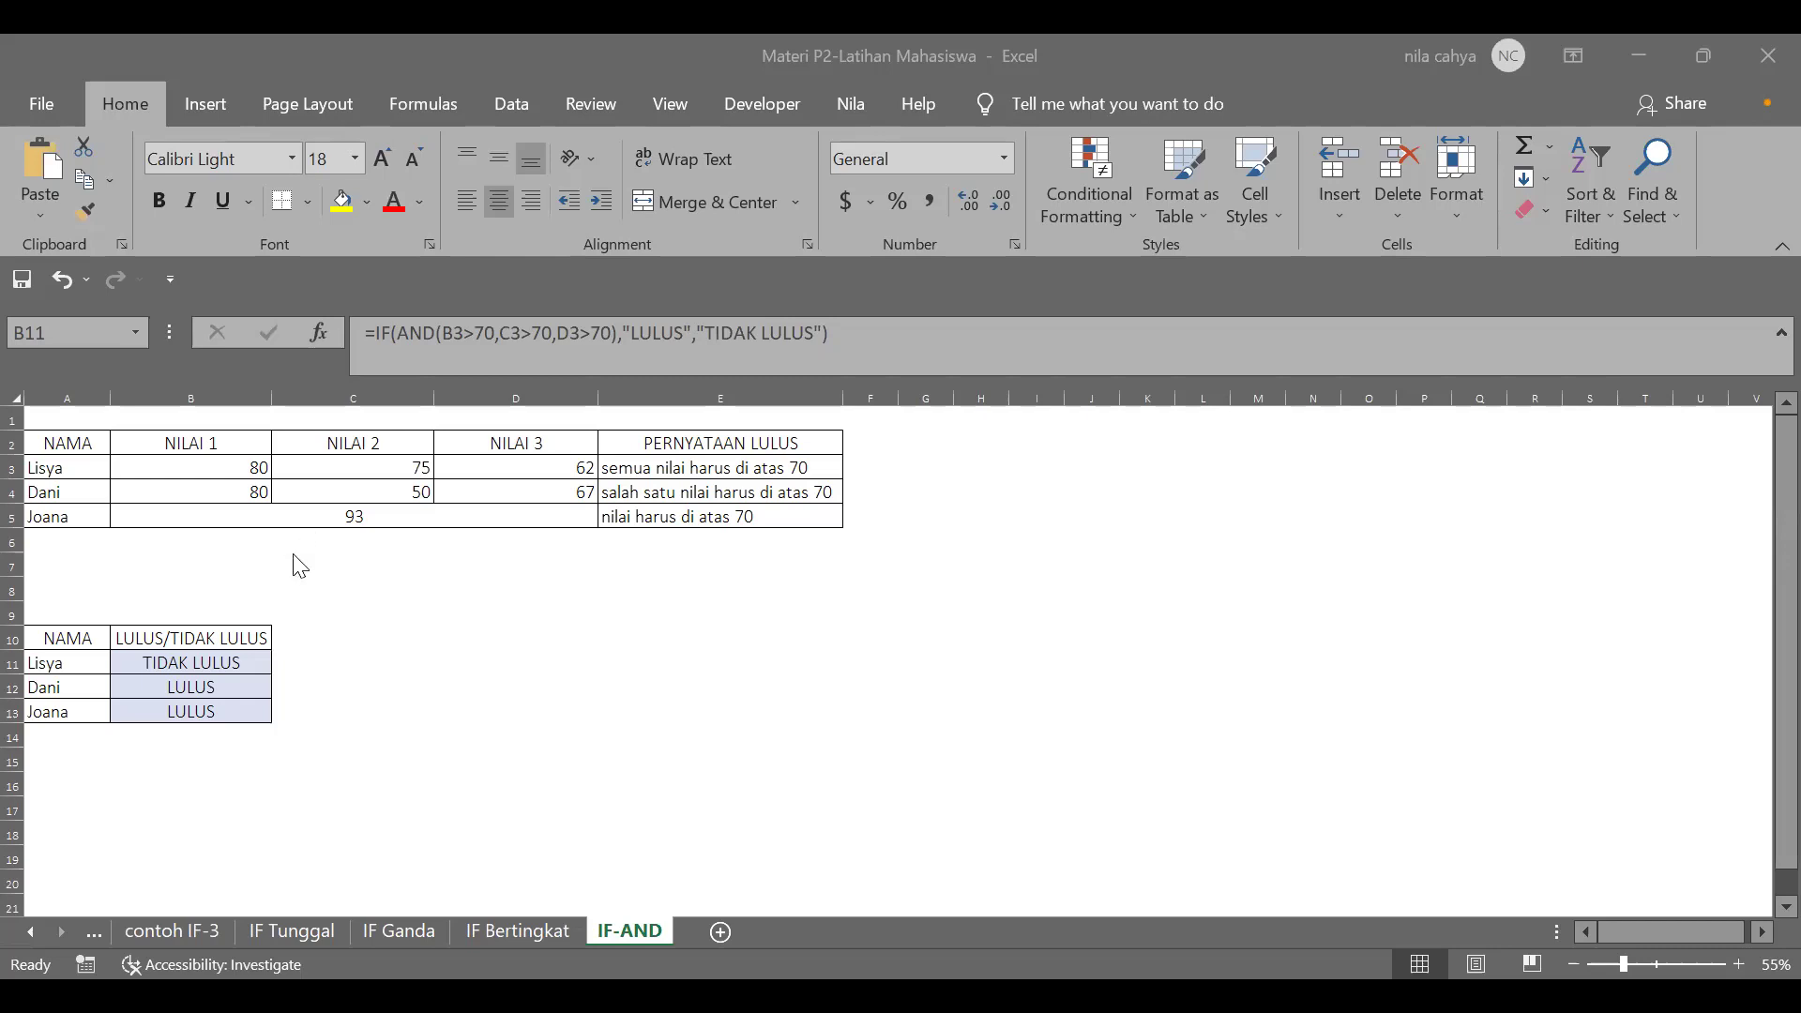
Examine the IF-AND formula in cell B11 of the IF-AND sheet and the three scores it tests.
left_click(236, 661)
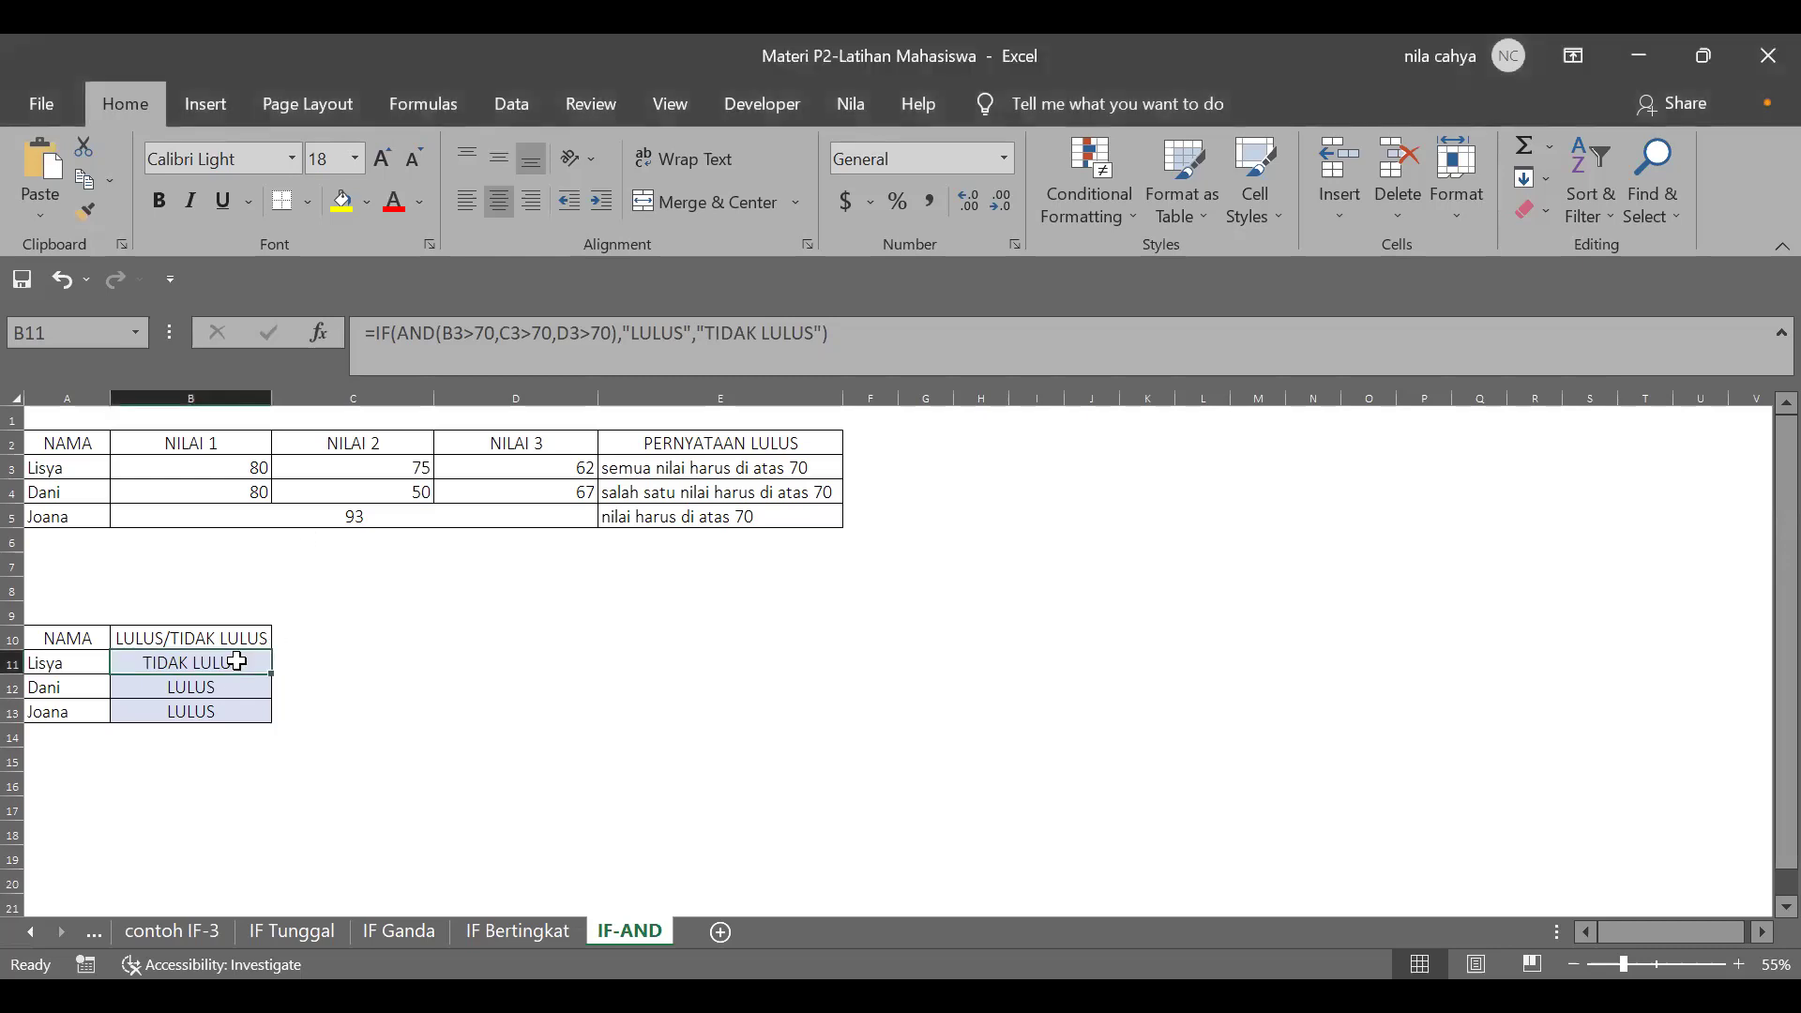
left_click(392, 334)
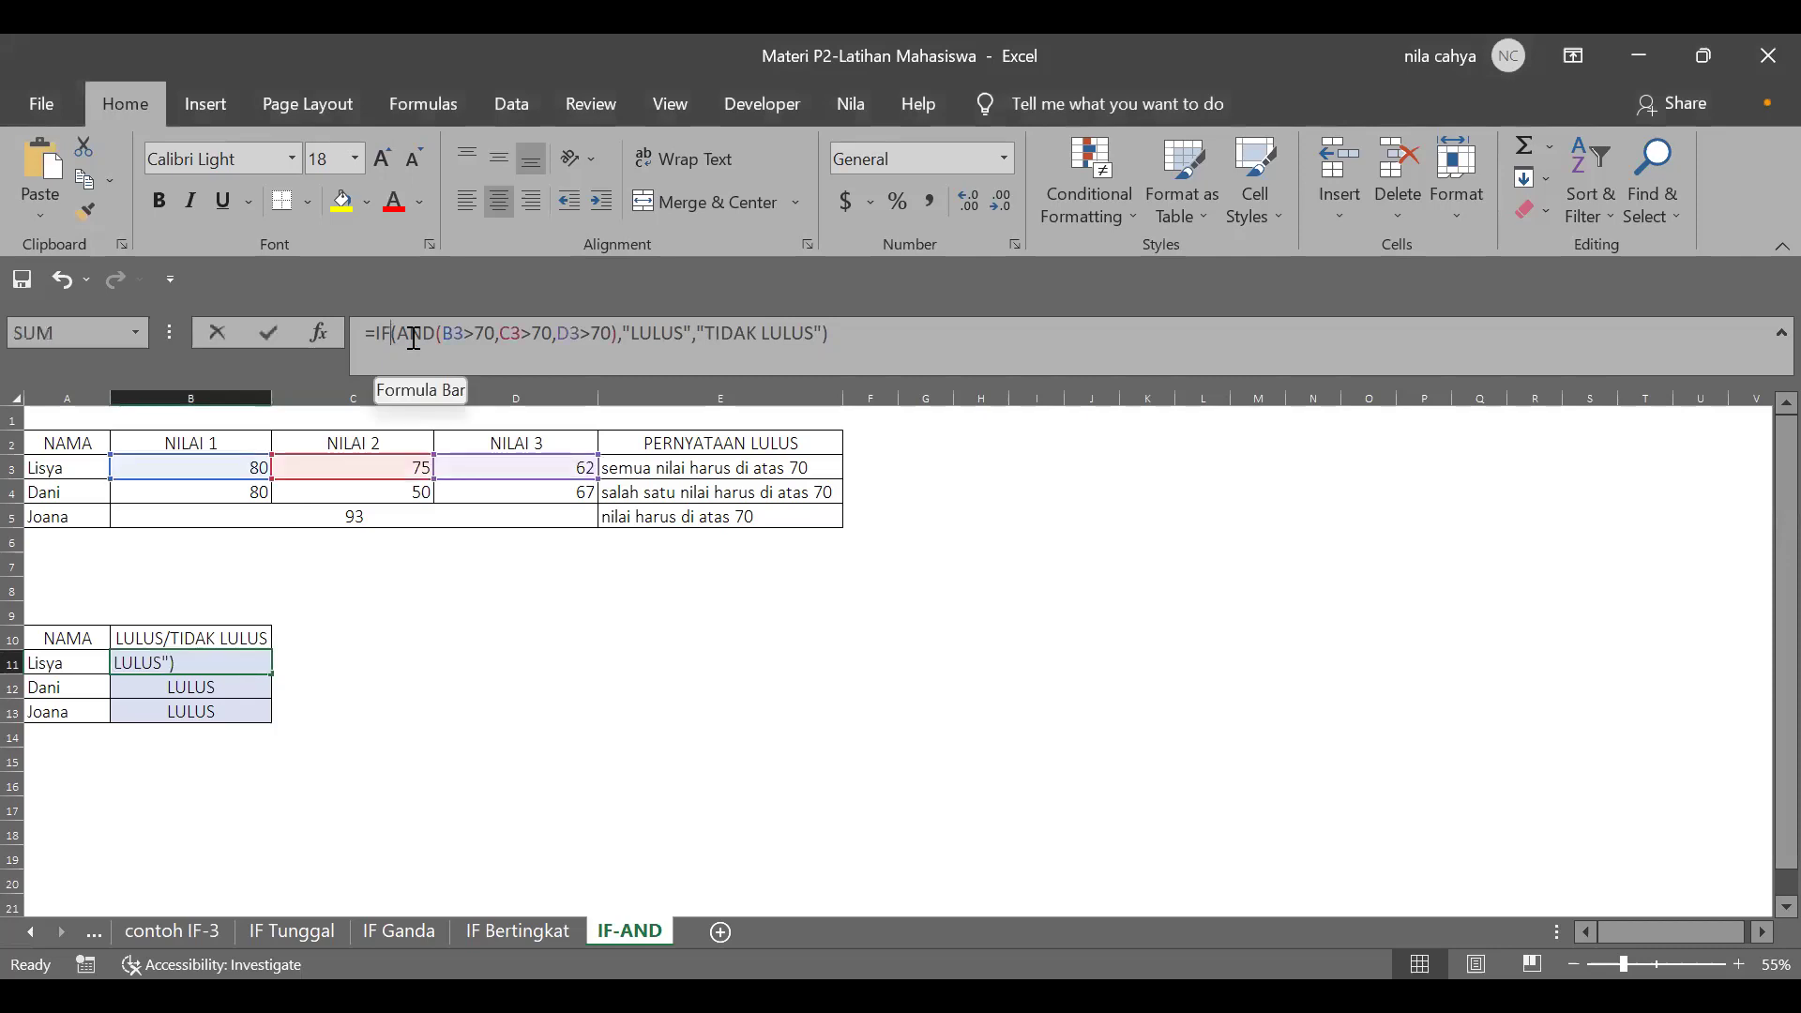
left_click(413, 335)
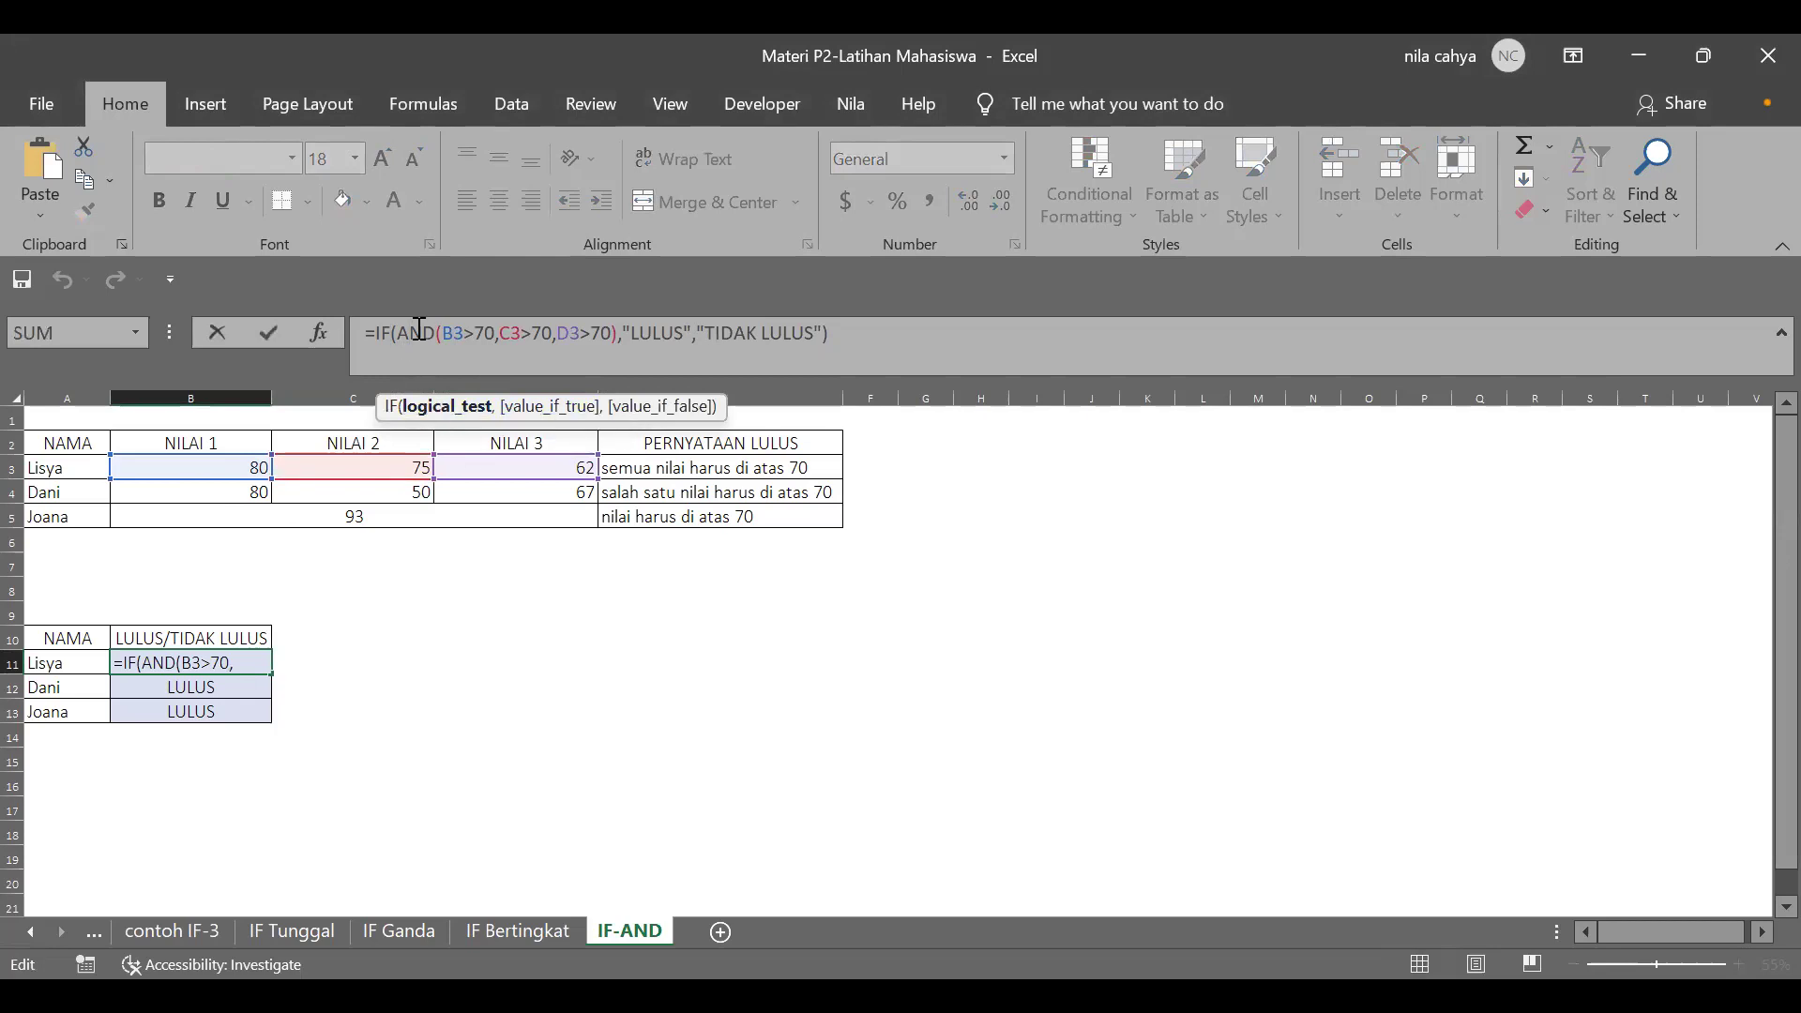
left_click(253, 467)
left_click(230, 661)
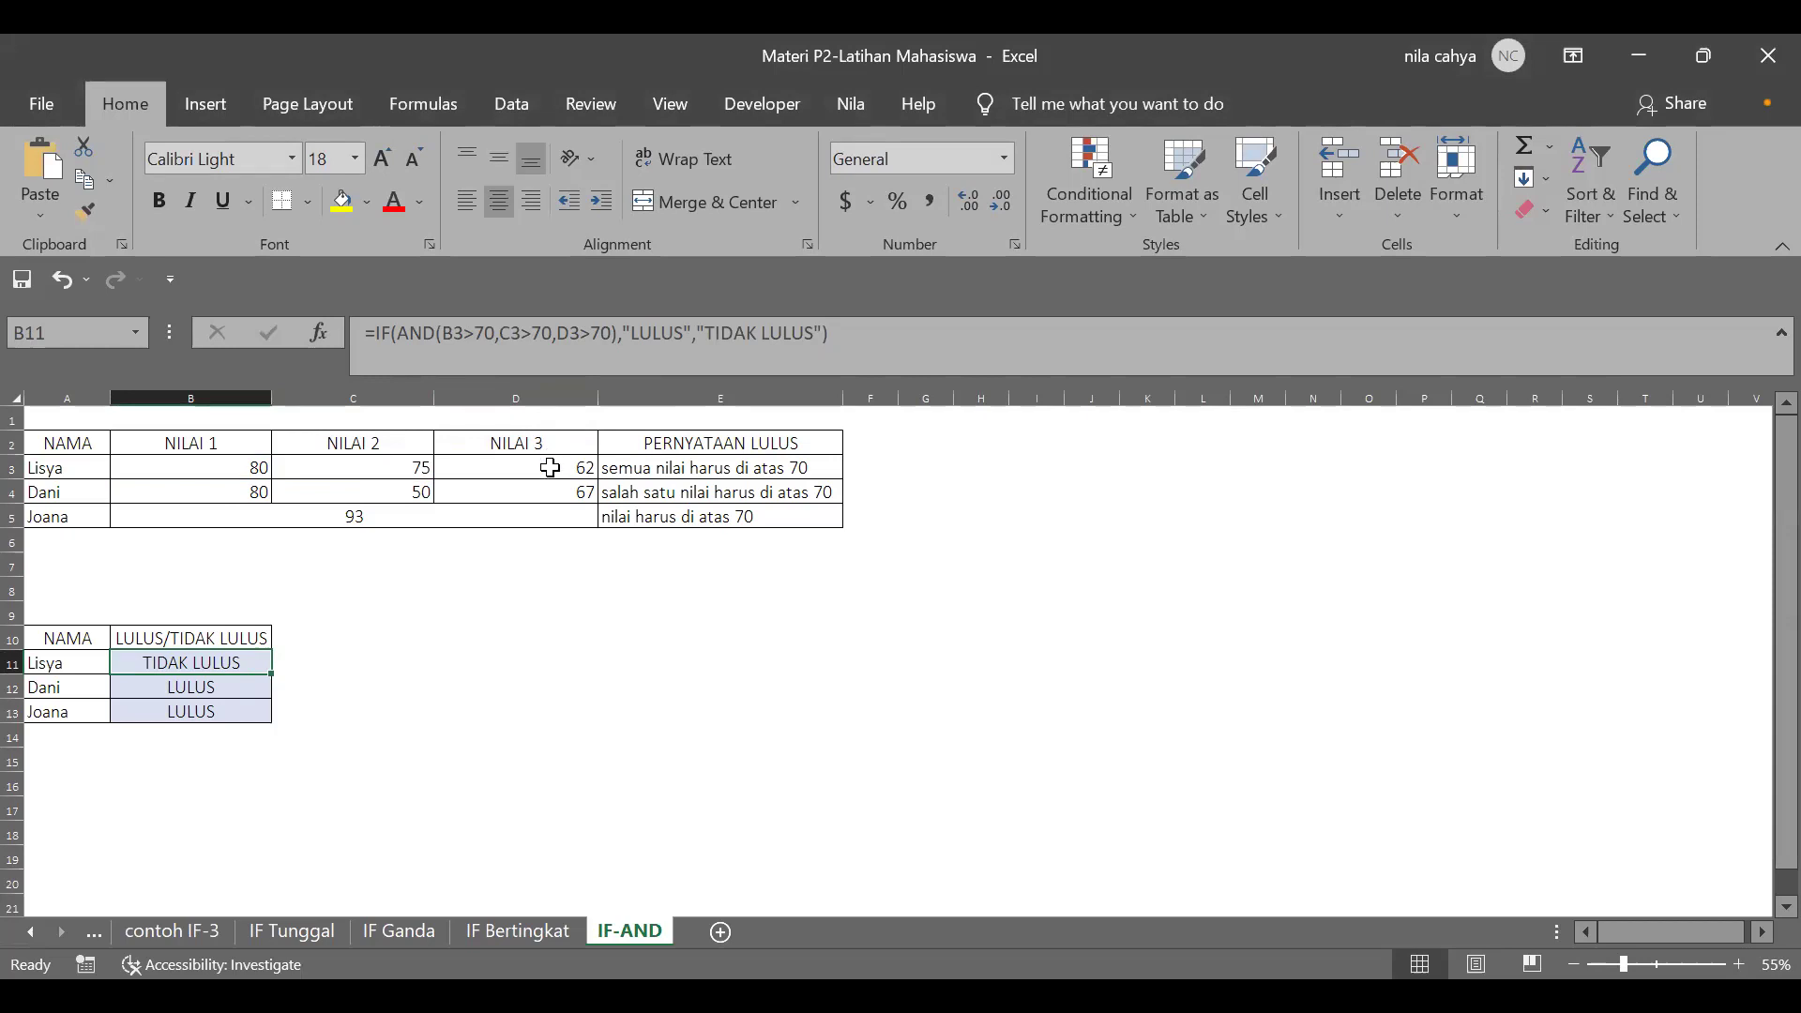
left_click(403, 634)
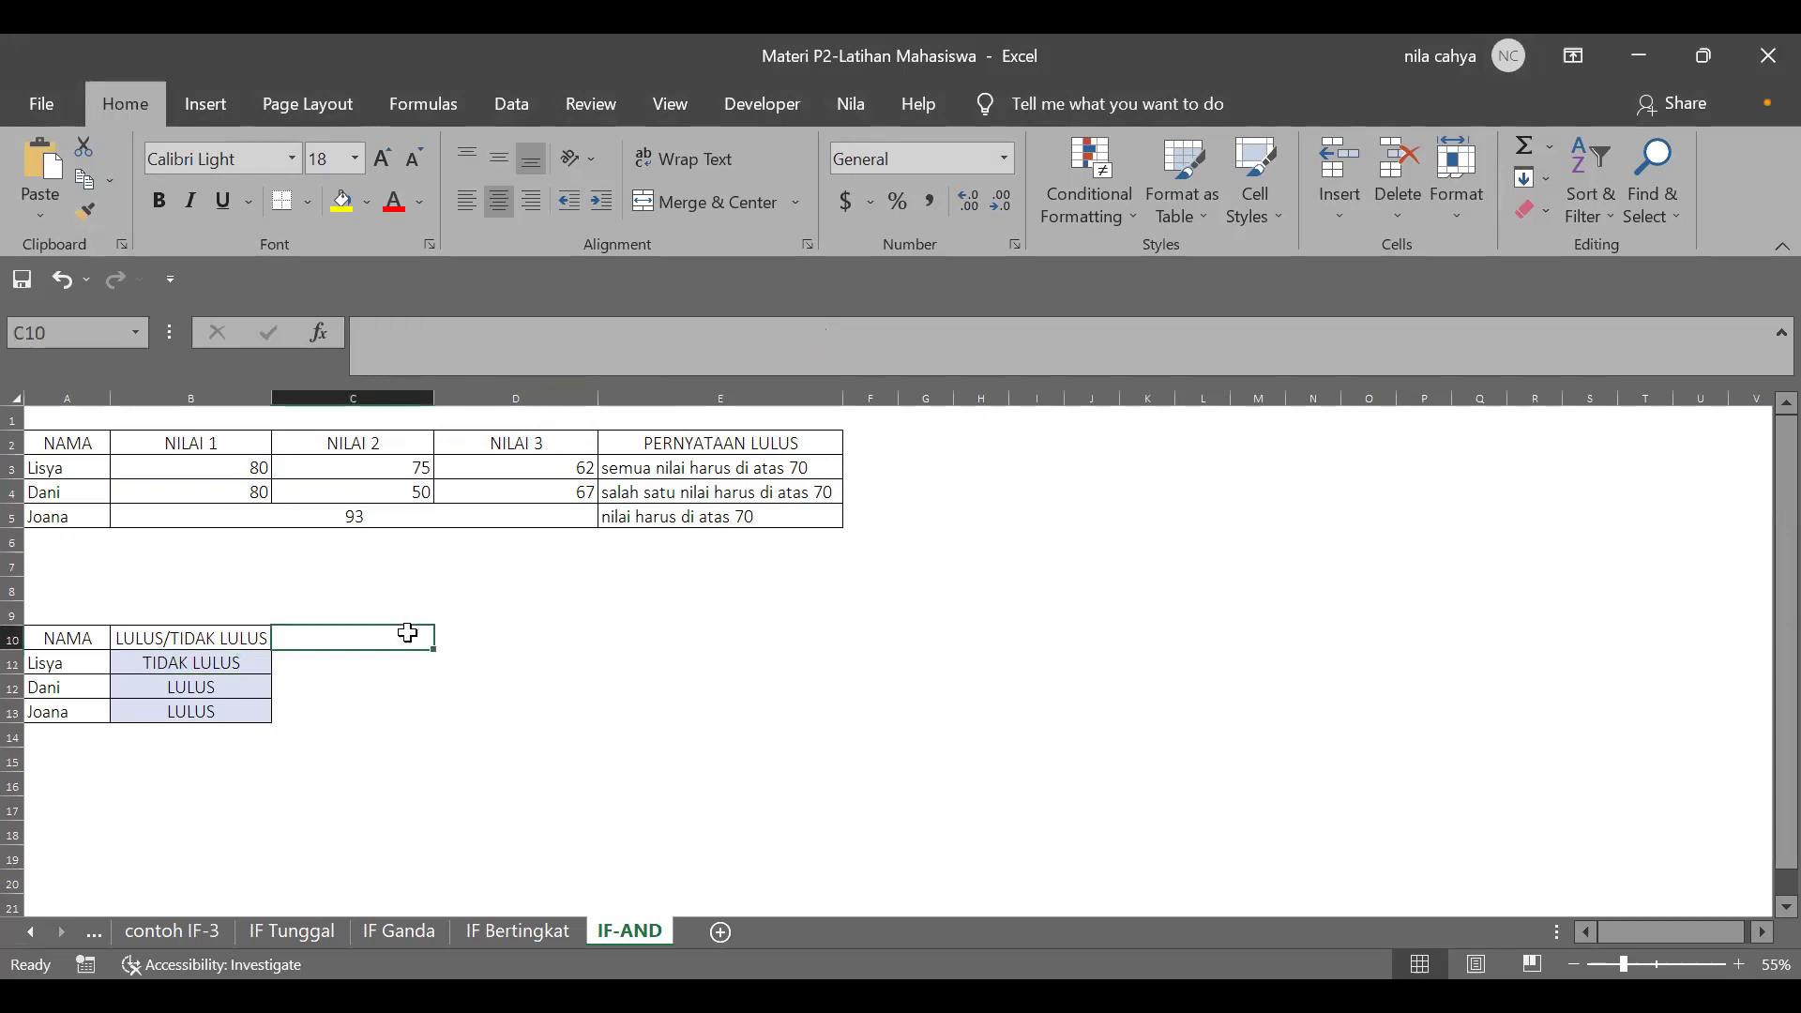
left_click(251, 662)
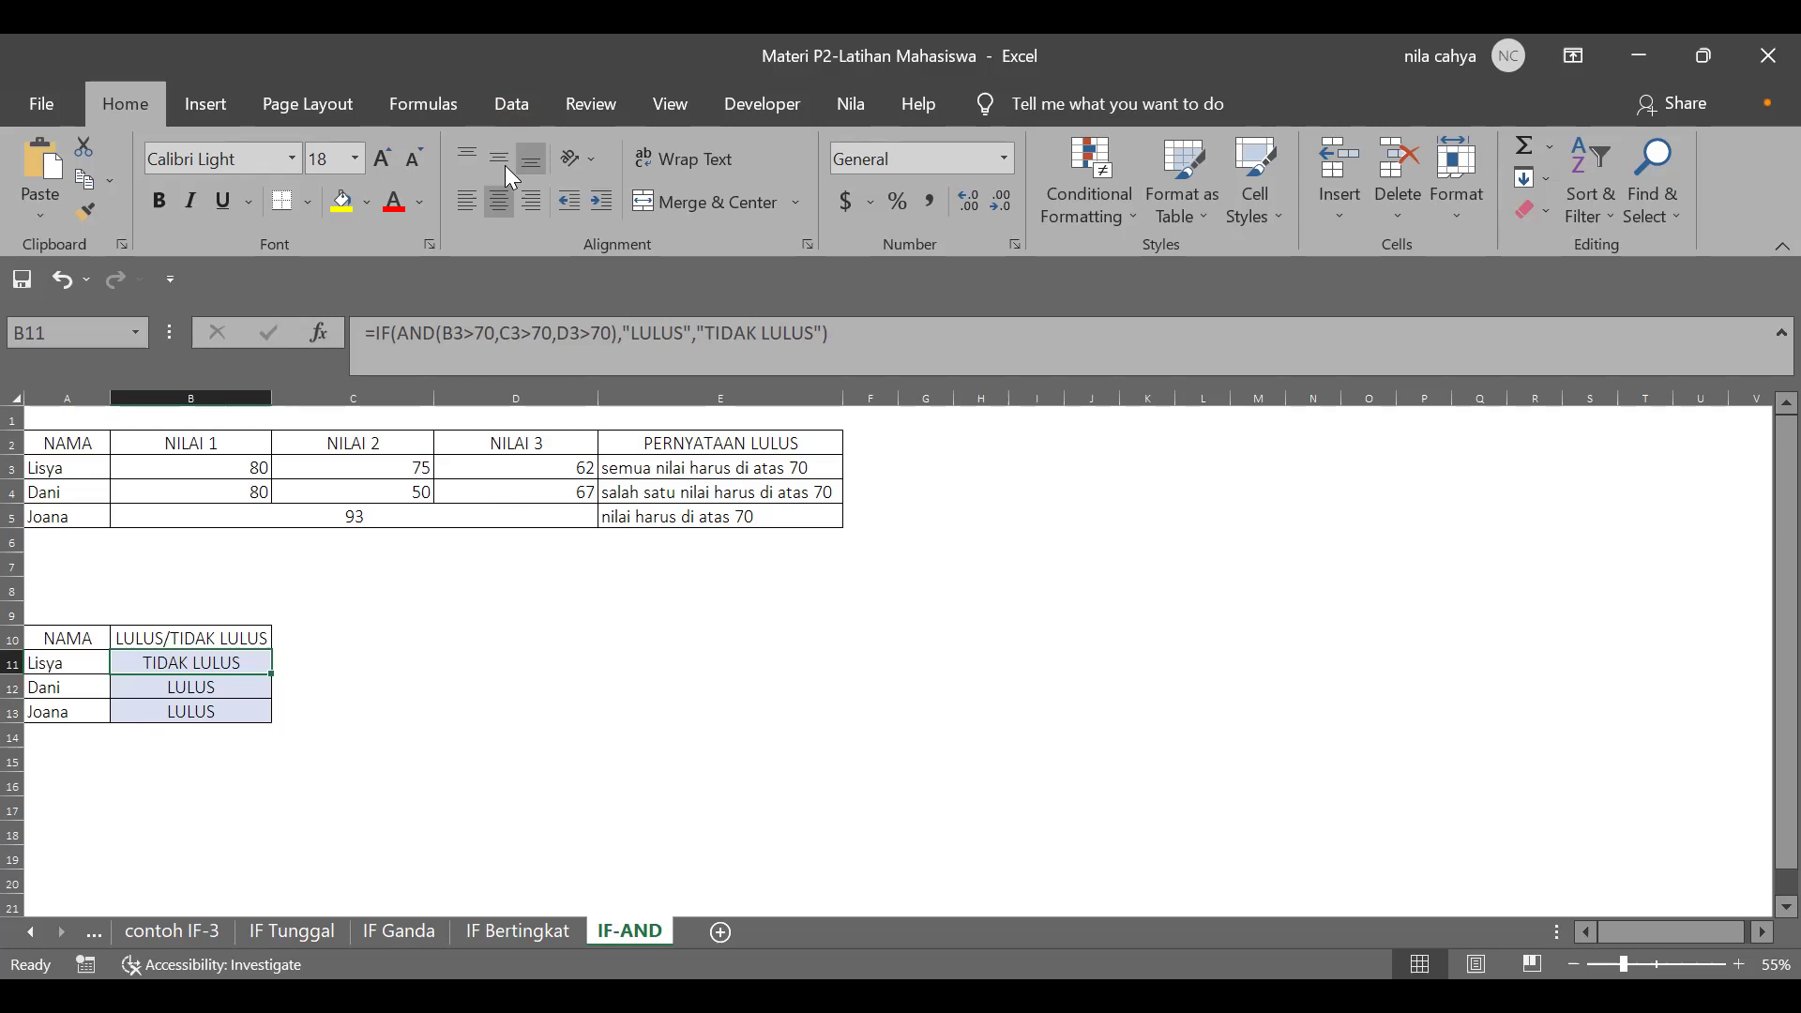
key("alt+Tab")
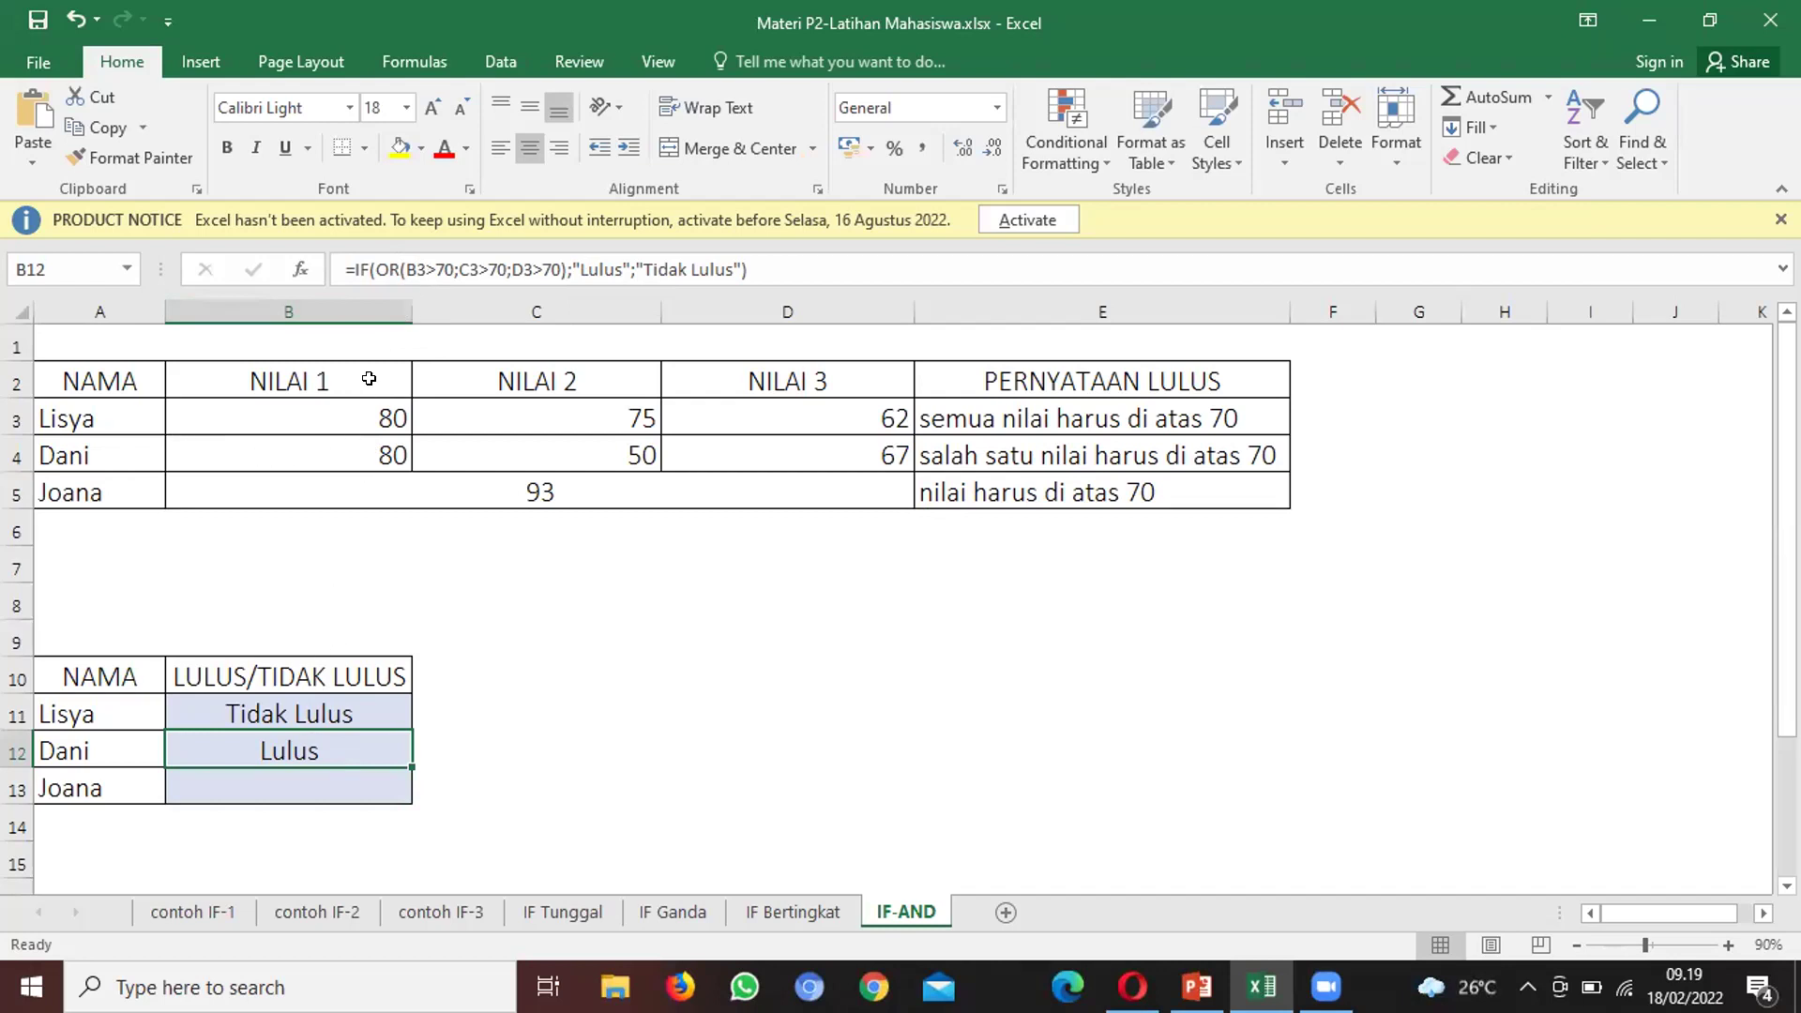
Point the first two conditions of the OR formula in B12 to cells B4 and C4.
left_click(418, 269)
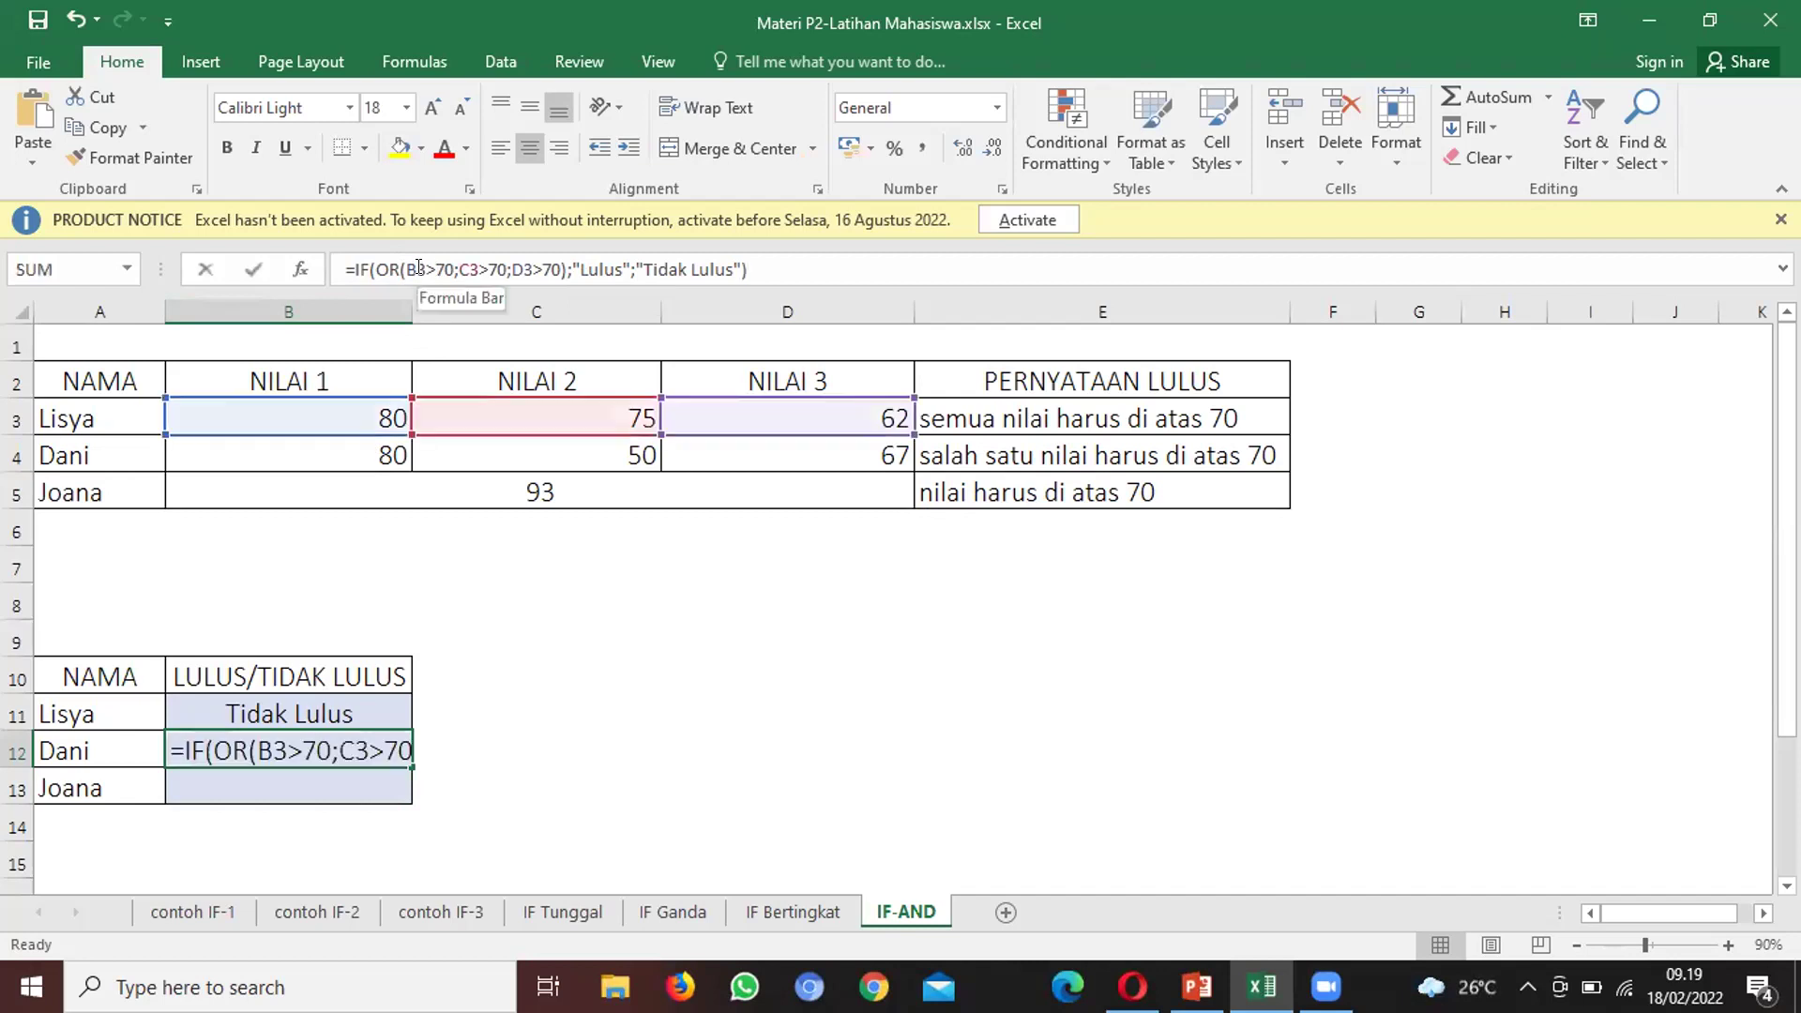
key("Delete")
key("BackSpace")
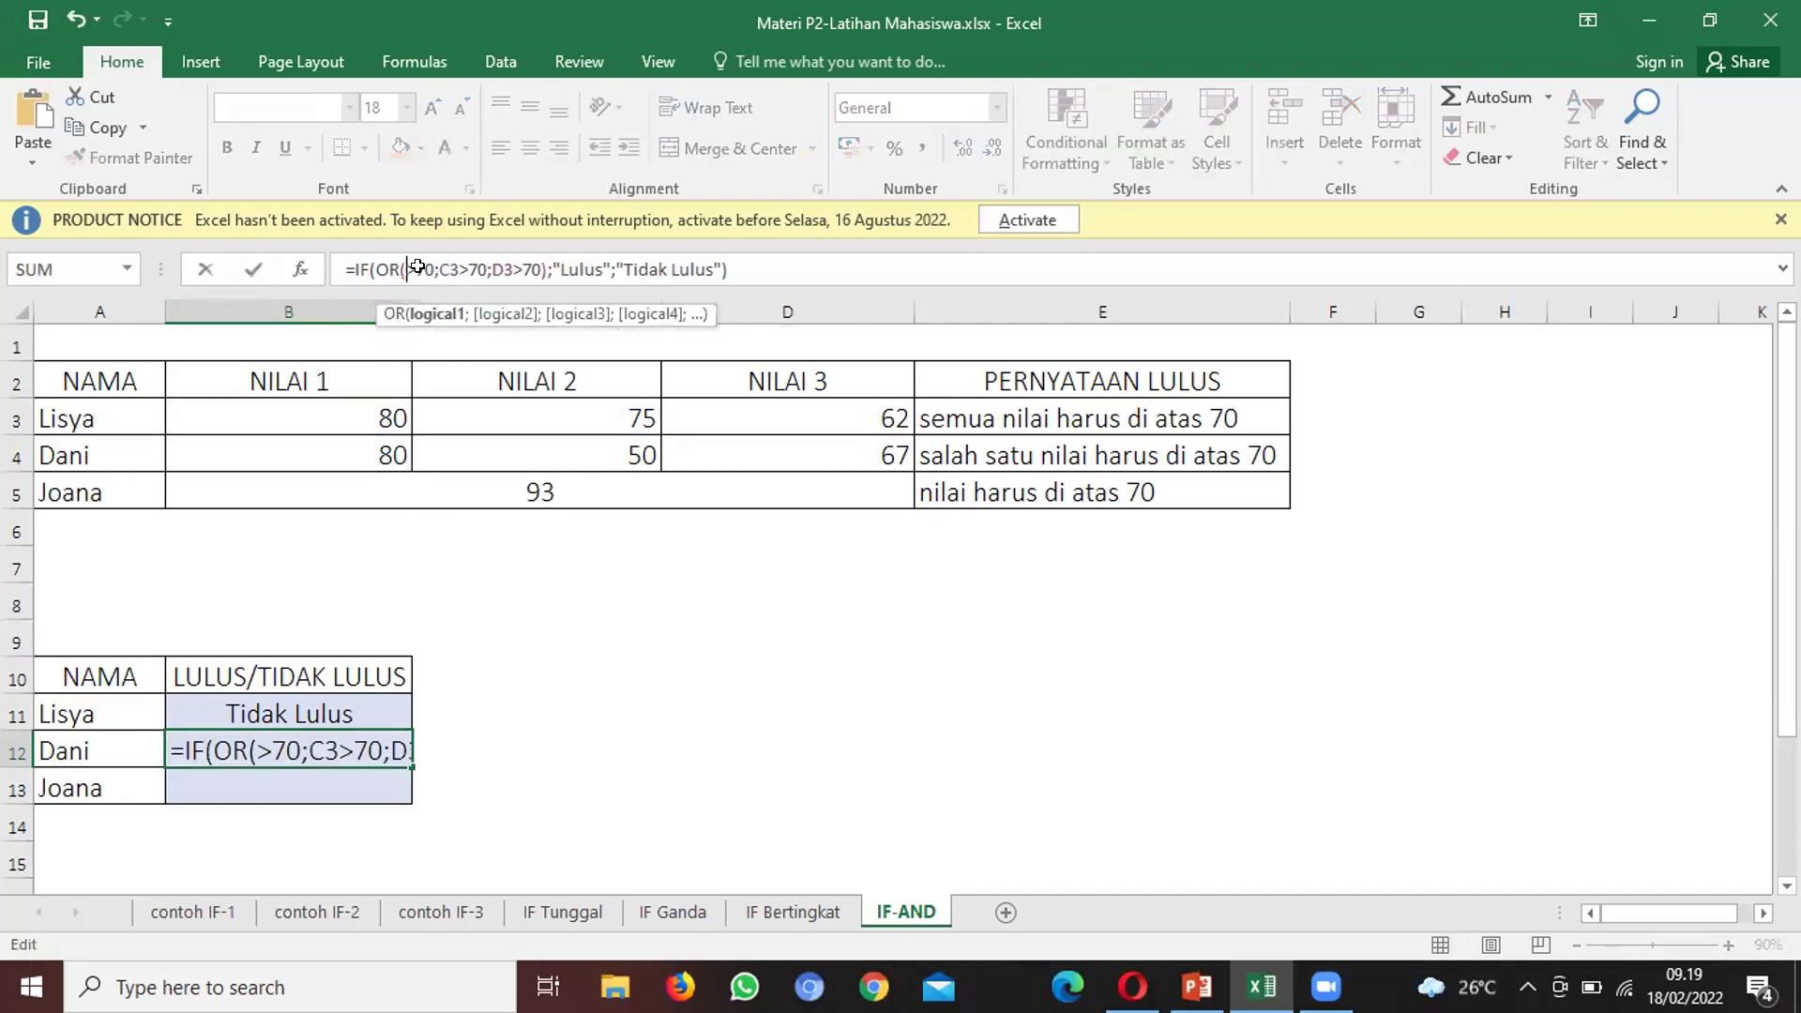
left_click(356, 455)
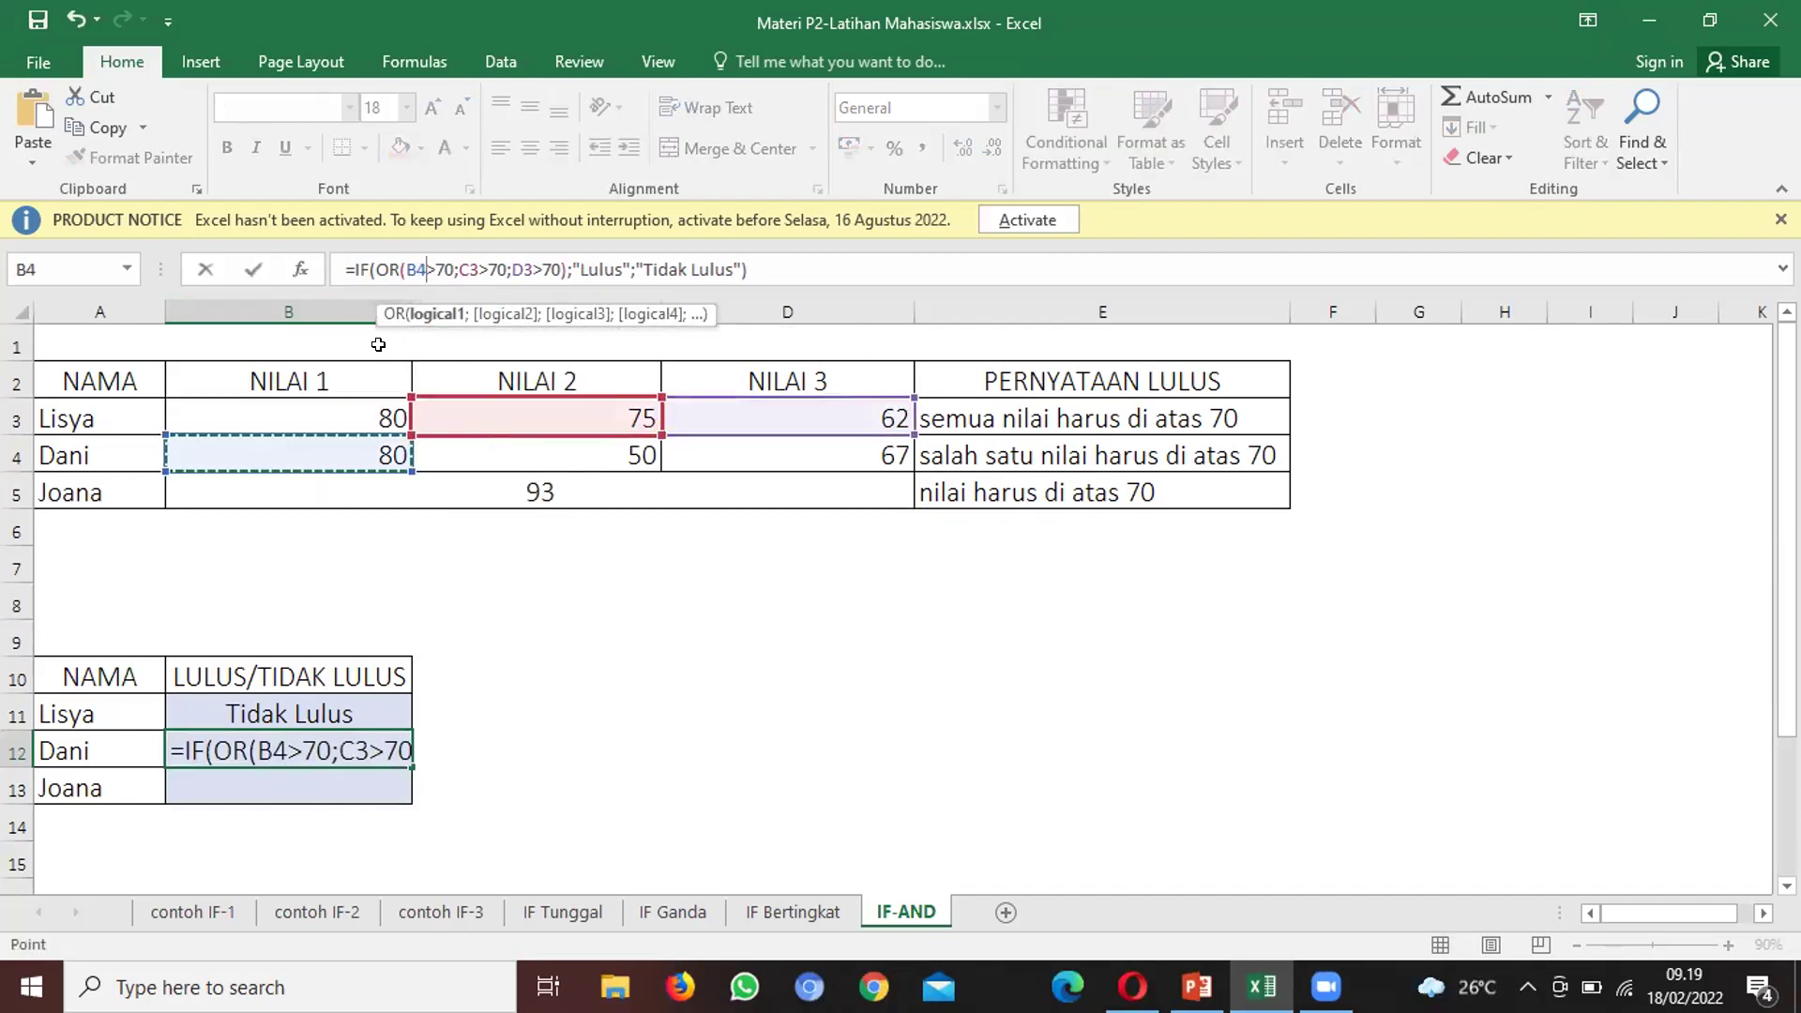
left_click(476, 268)
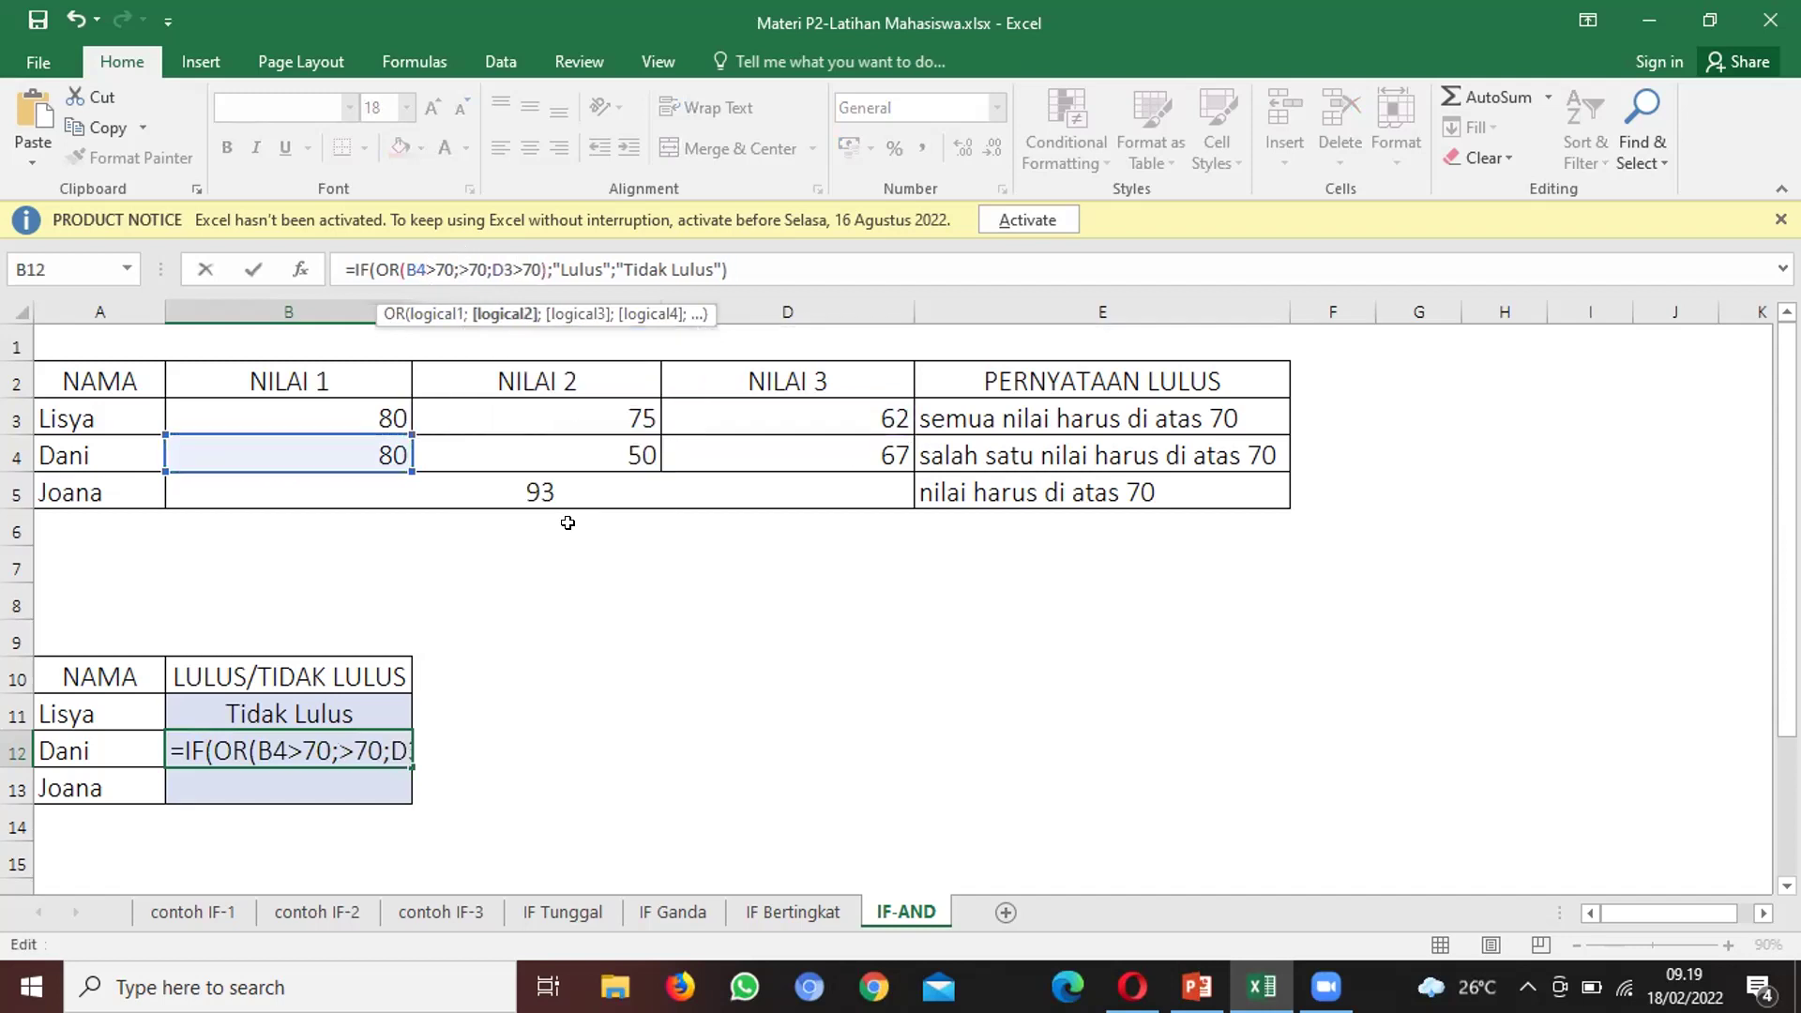
left_click(546, 441)
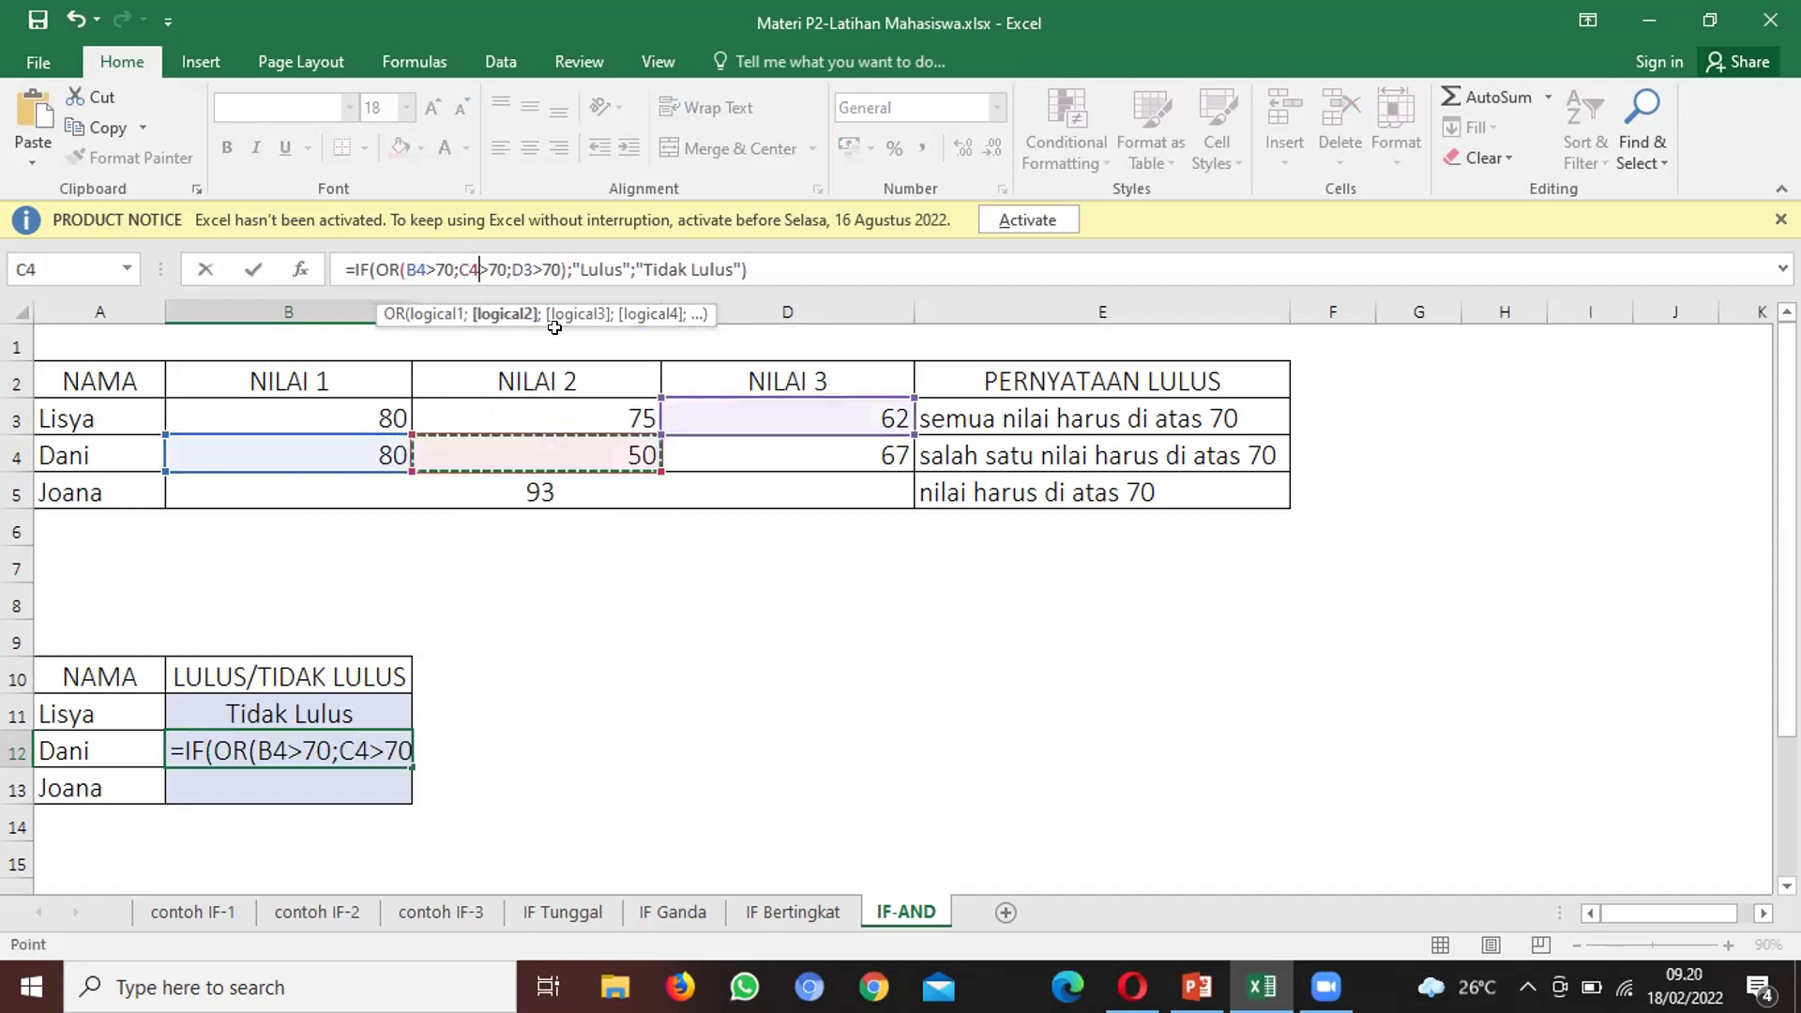
Point the third OR condition in B12 to cell D4 and commit the formula.
left_click(527, 267)
key("BackSpace")
key("BackSpace")
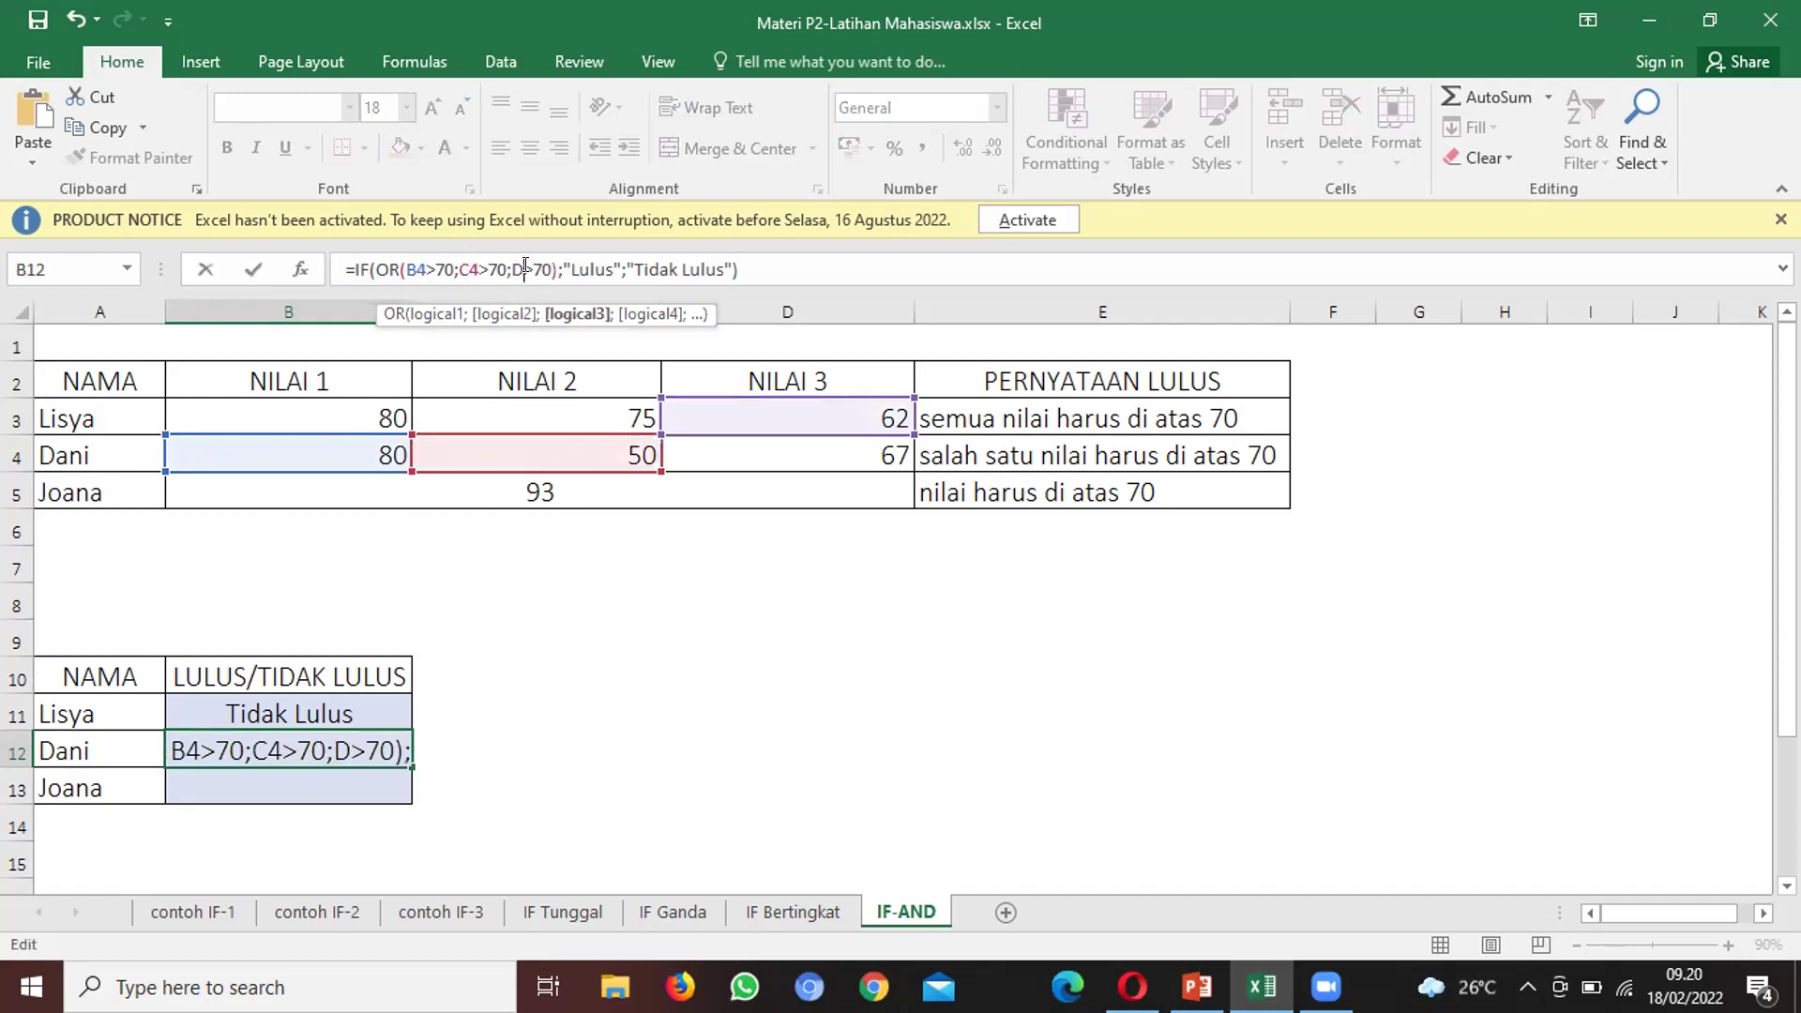
left_click(737, 450)
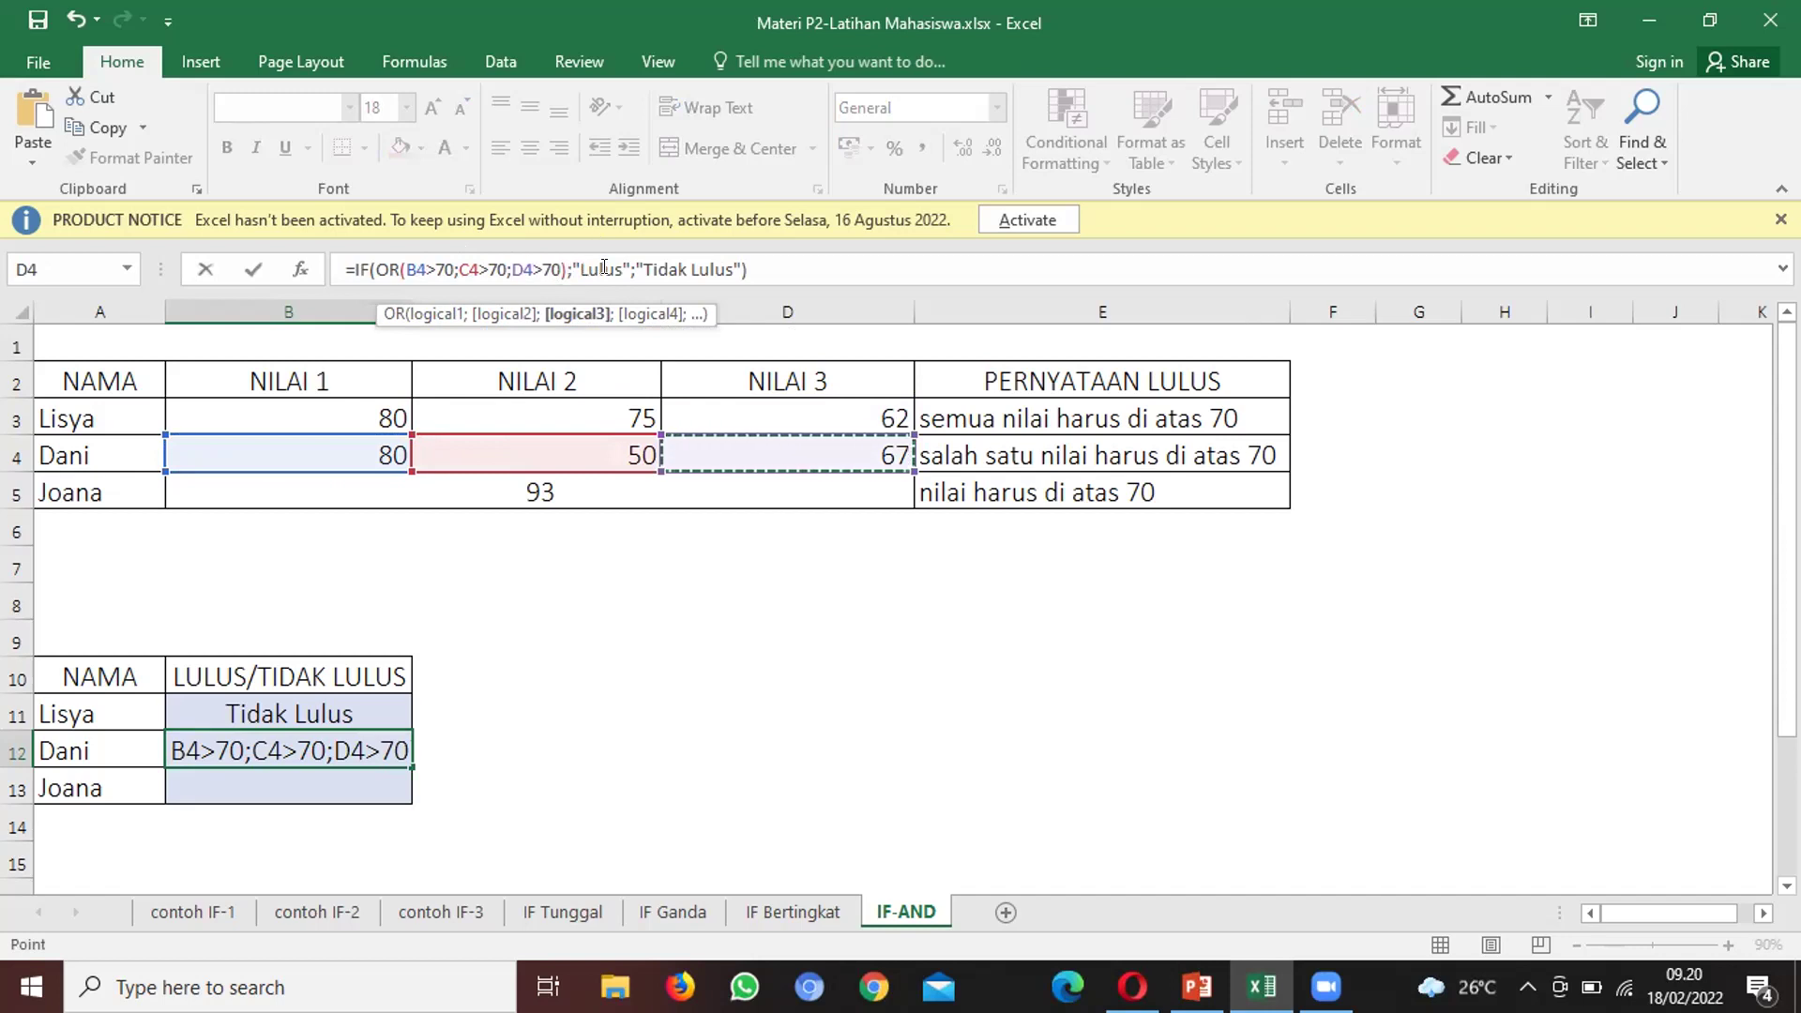
left_click(769, 266)
key("Return")
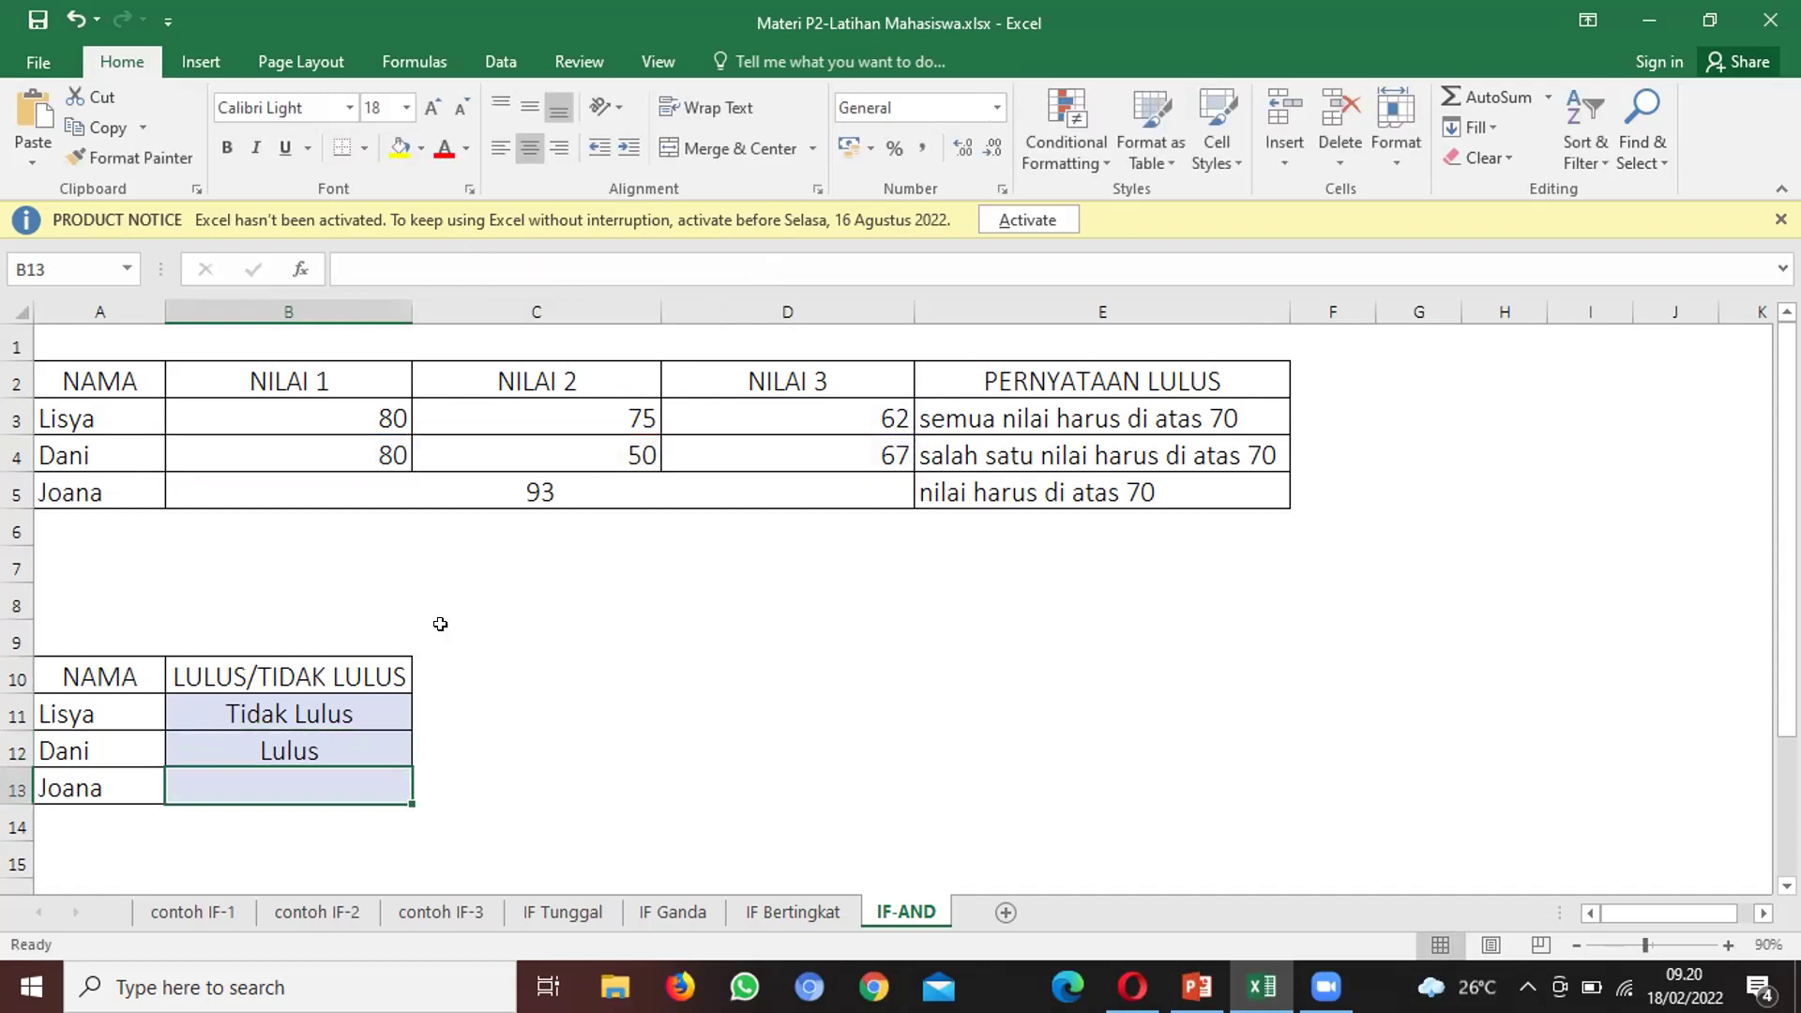
Check the B4 score against the result in B12, and examine the IF-NOT formula in B13 that tests B5.
left_click(375, 452)
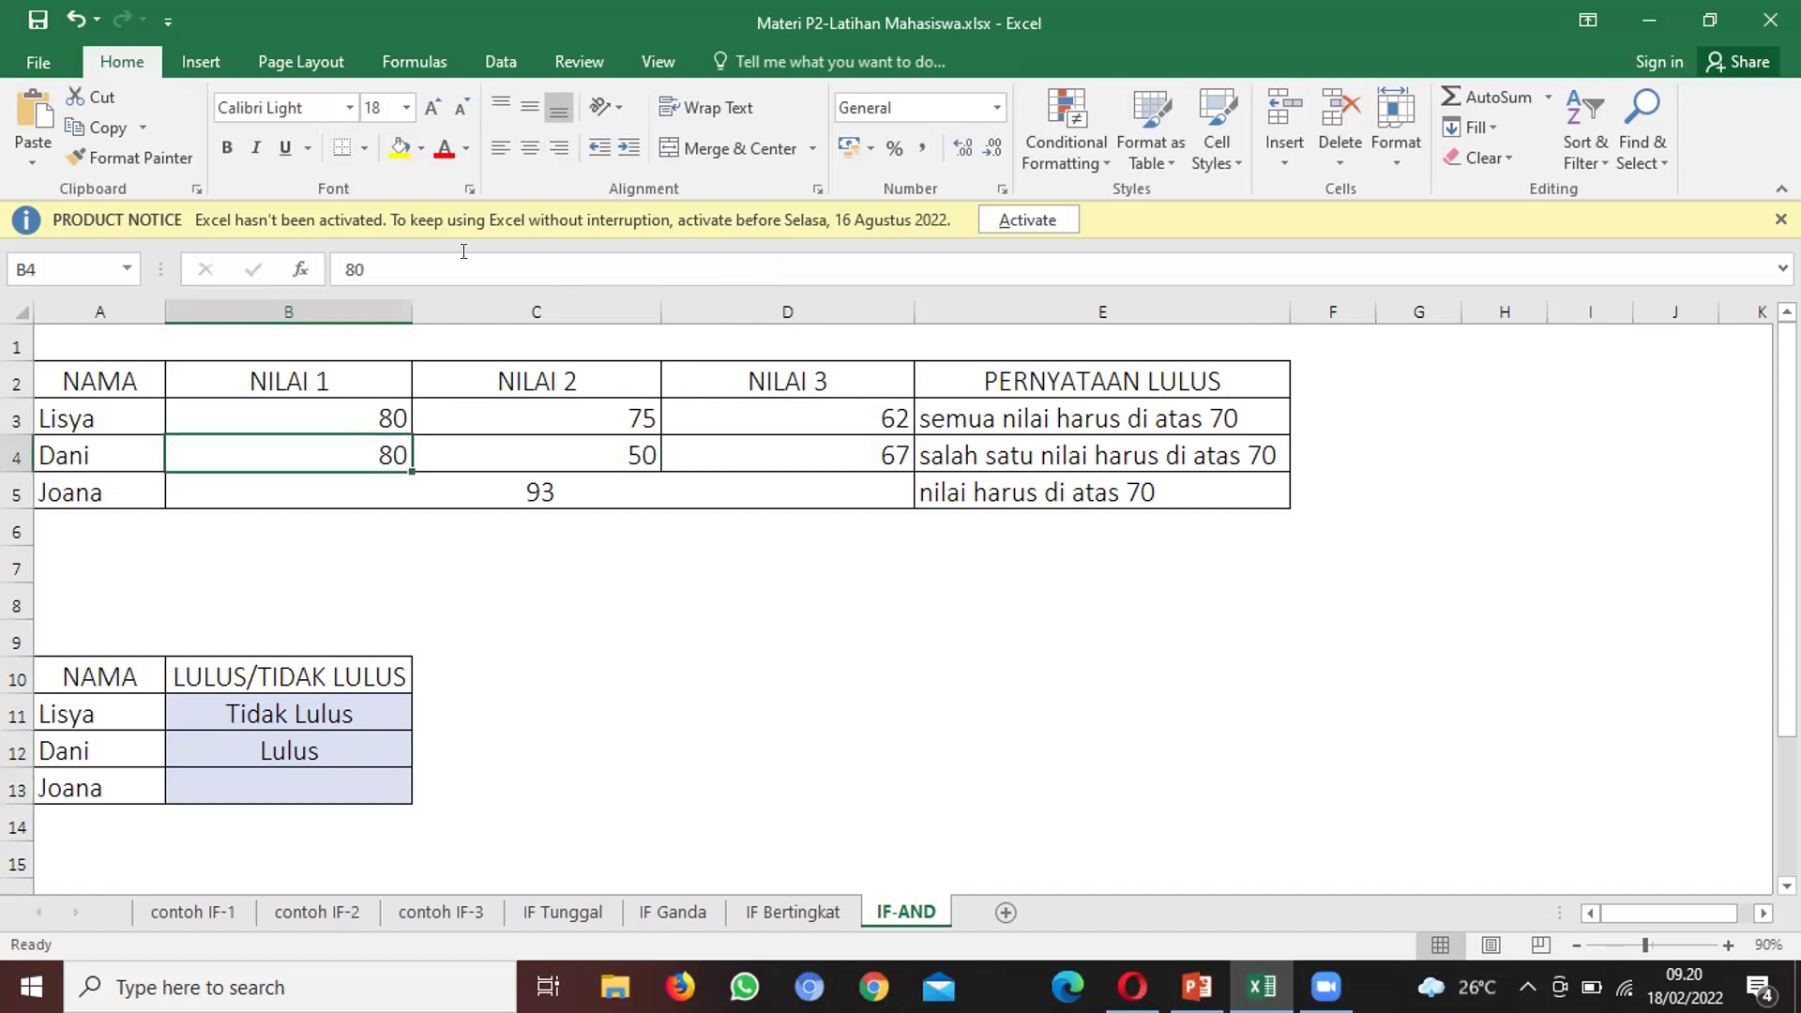
left_click(329, 735)
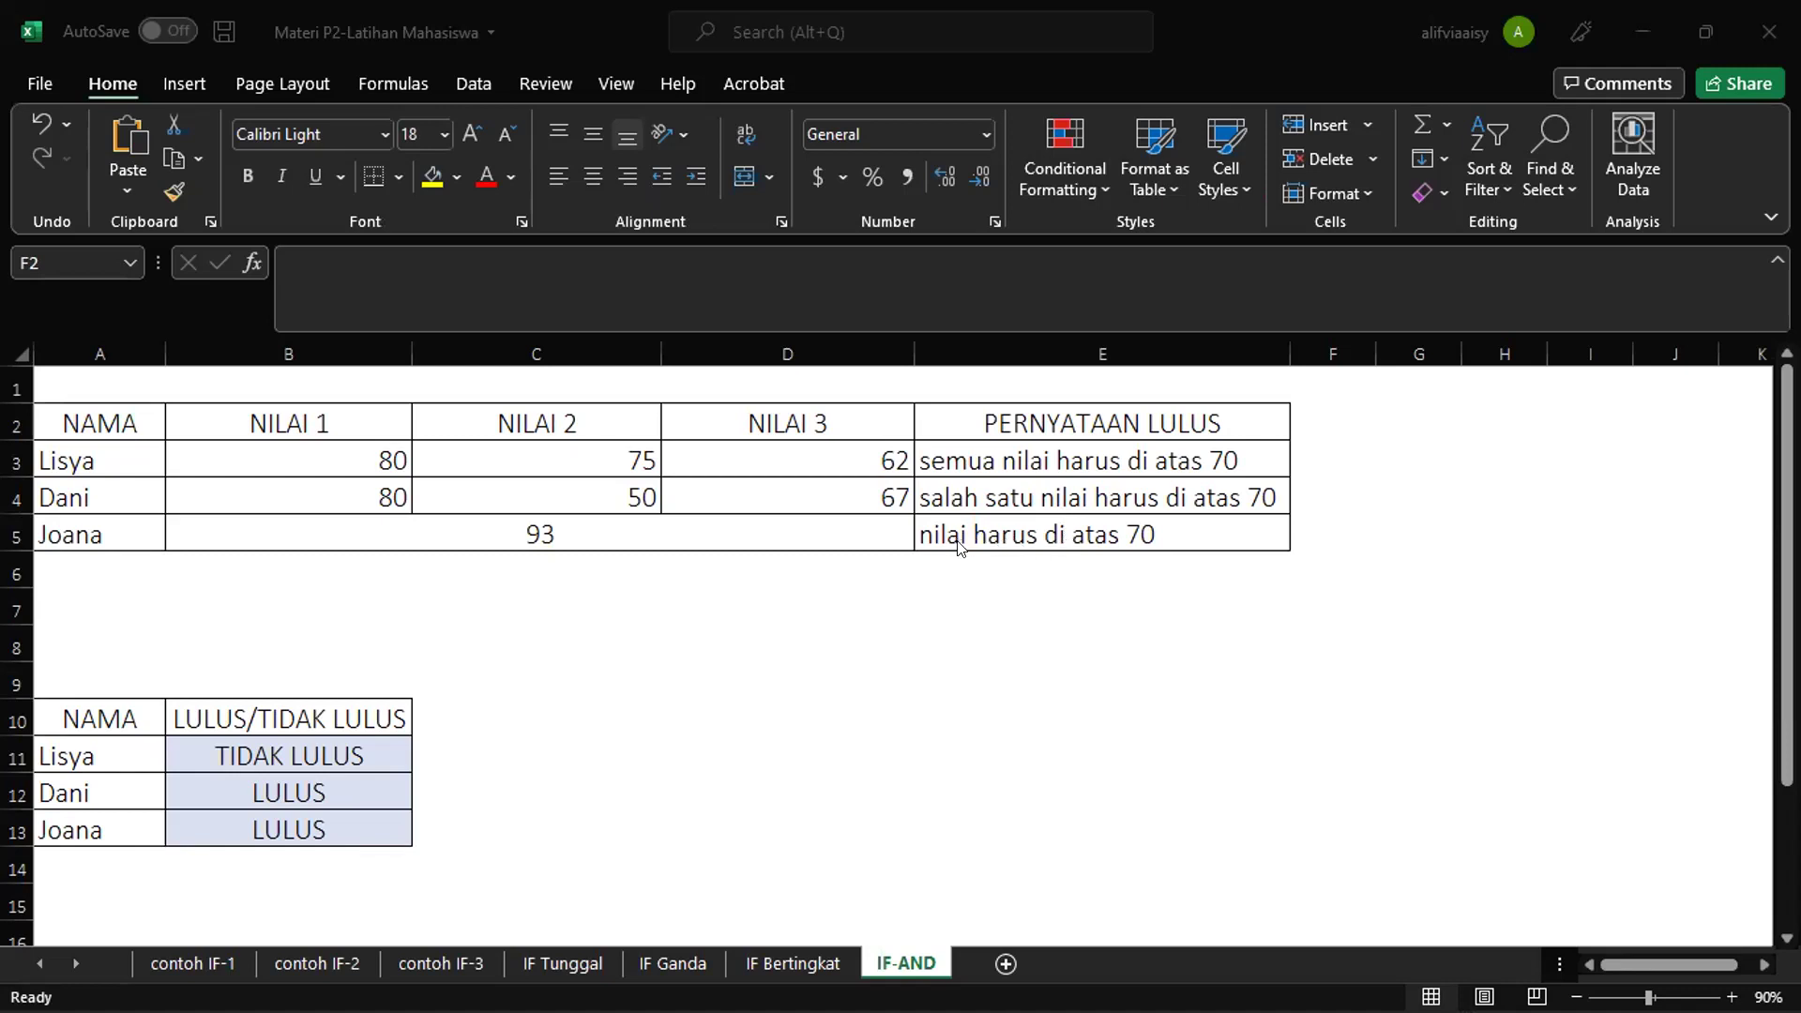
left_click(320, 830)
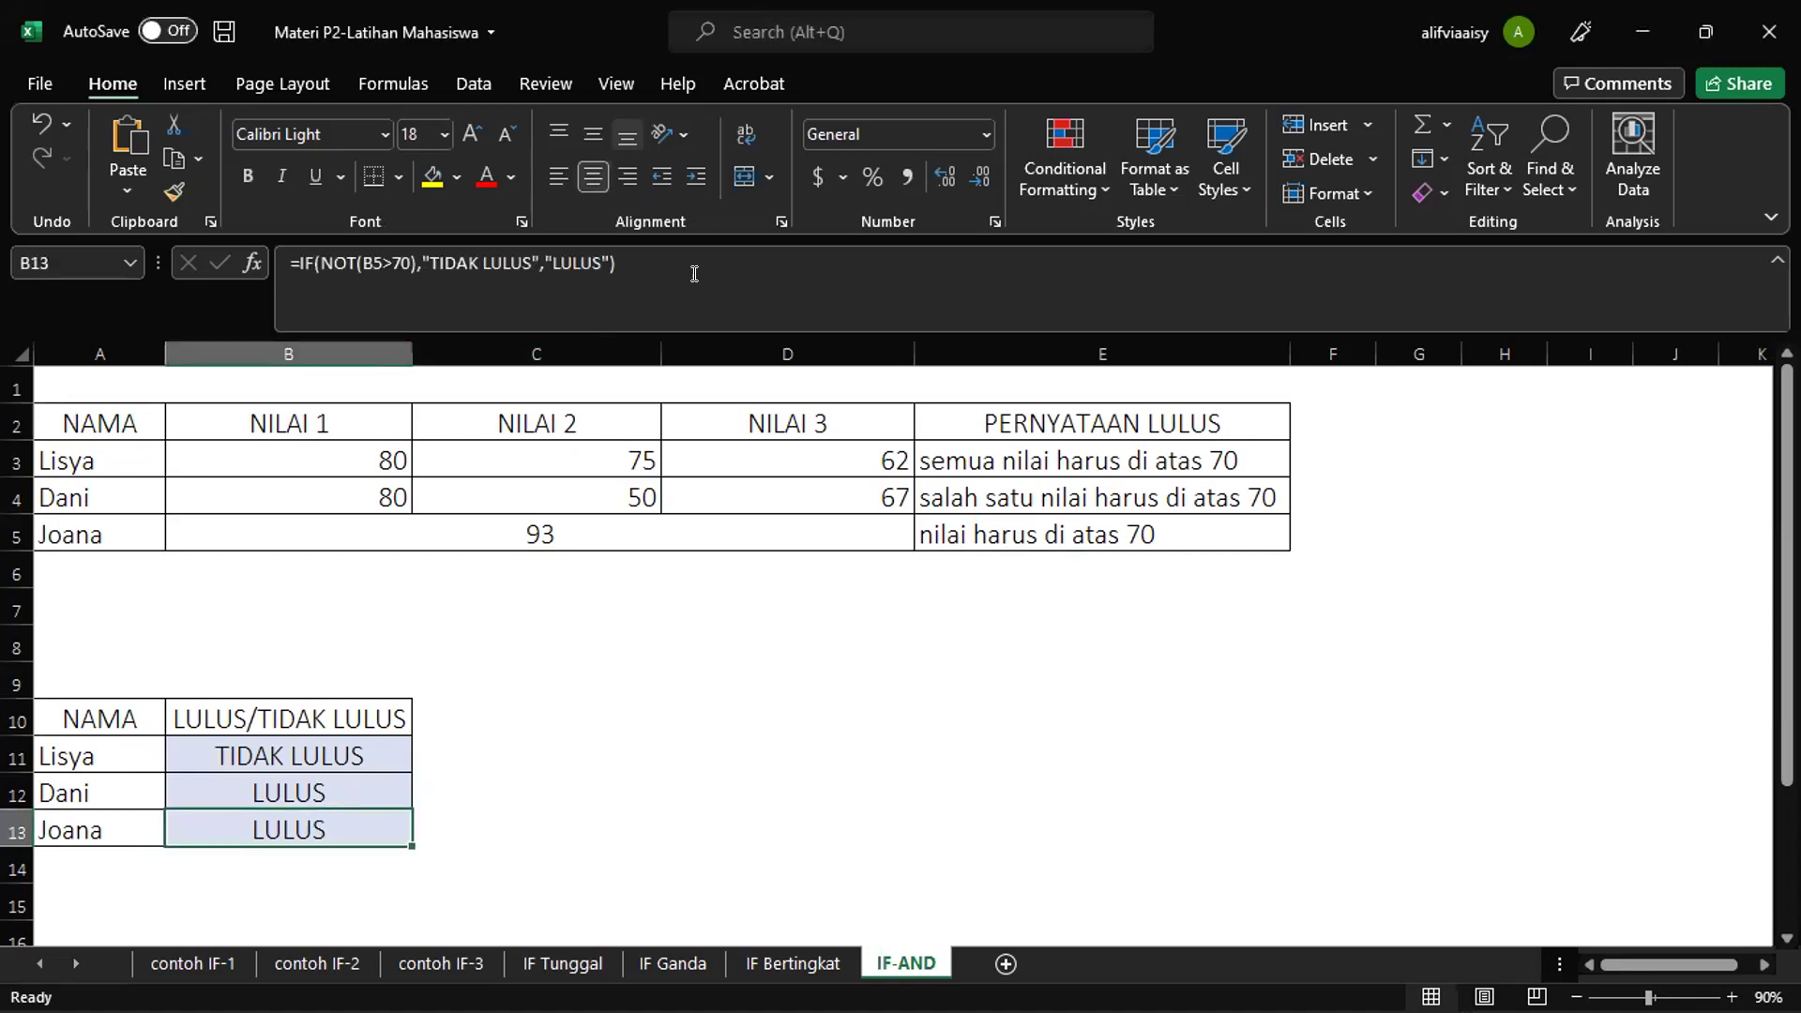
left_click(632, 252)
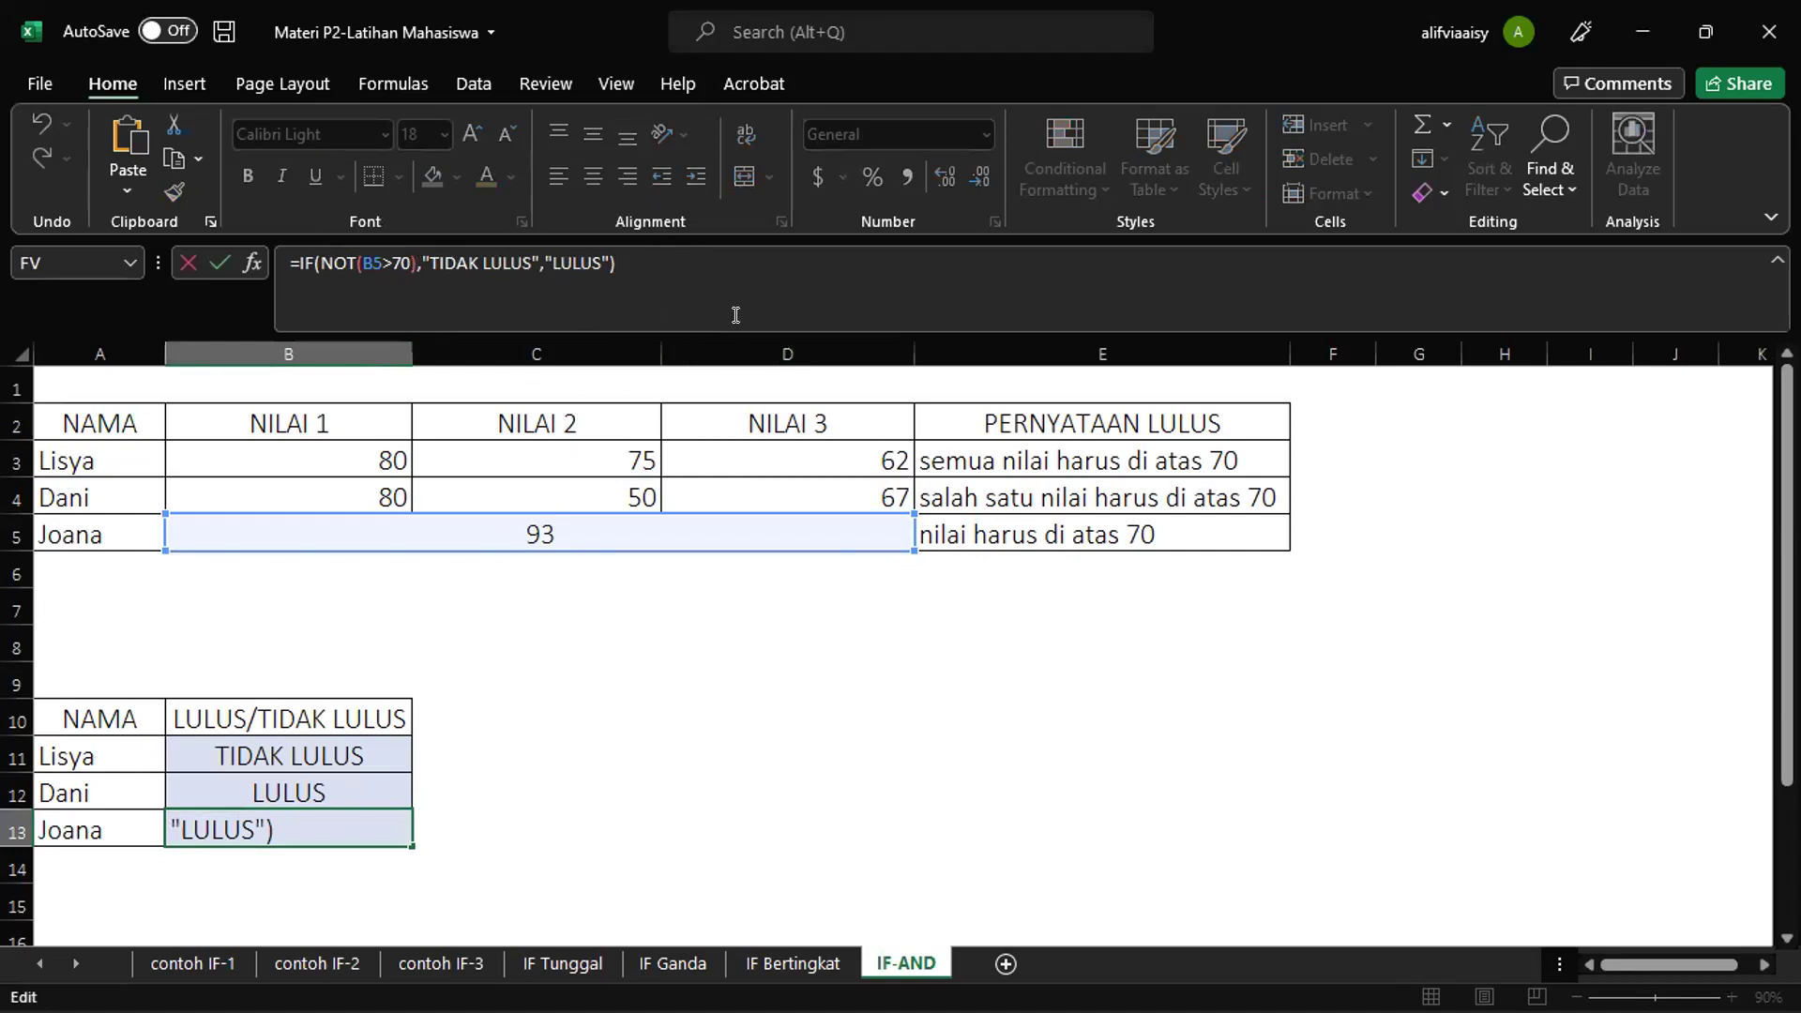
key("Return")
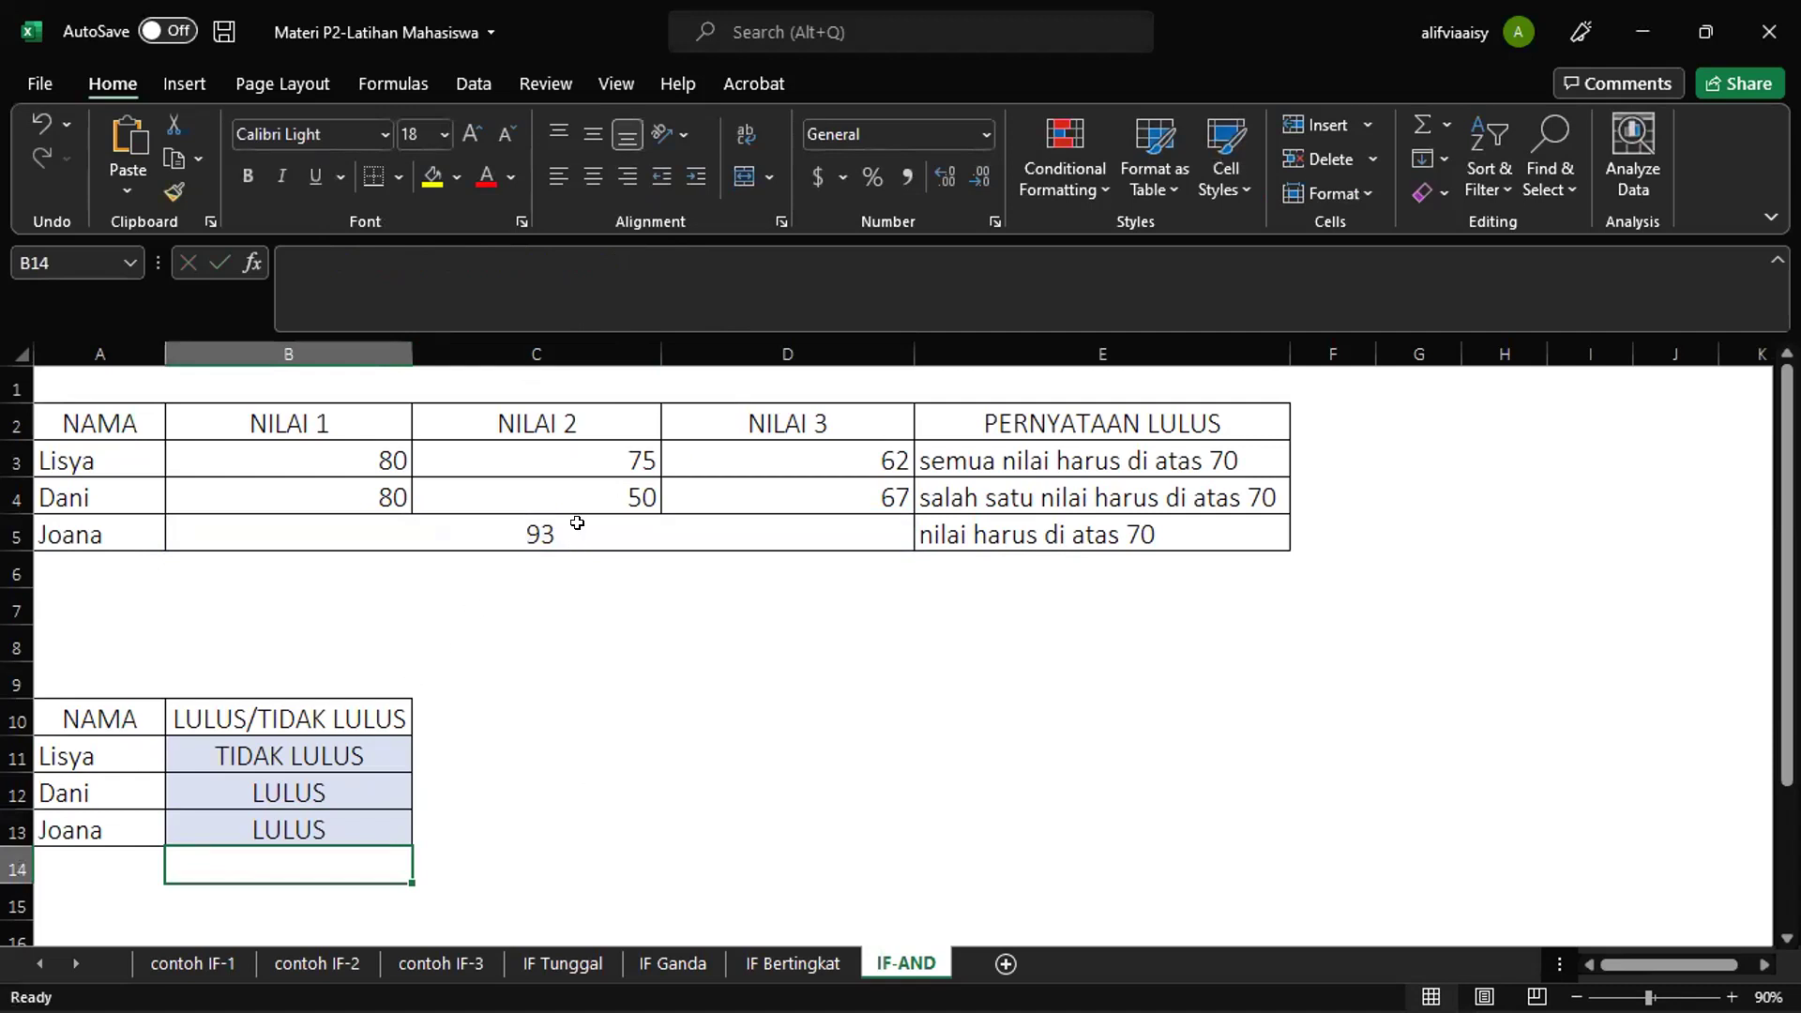
left_click(298, 822)
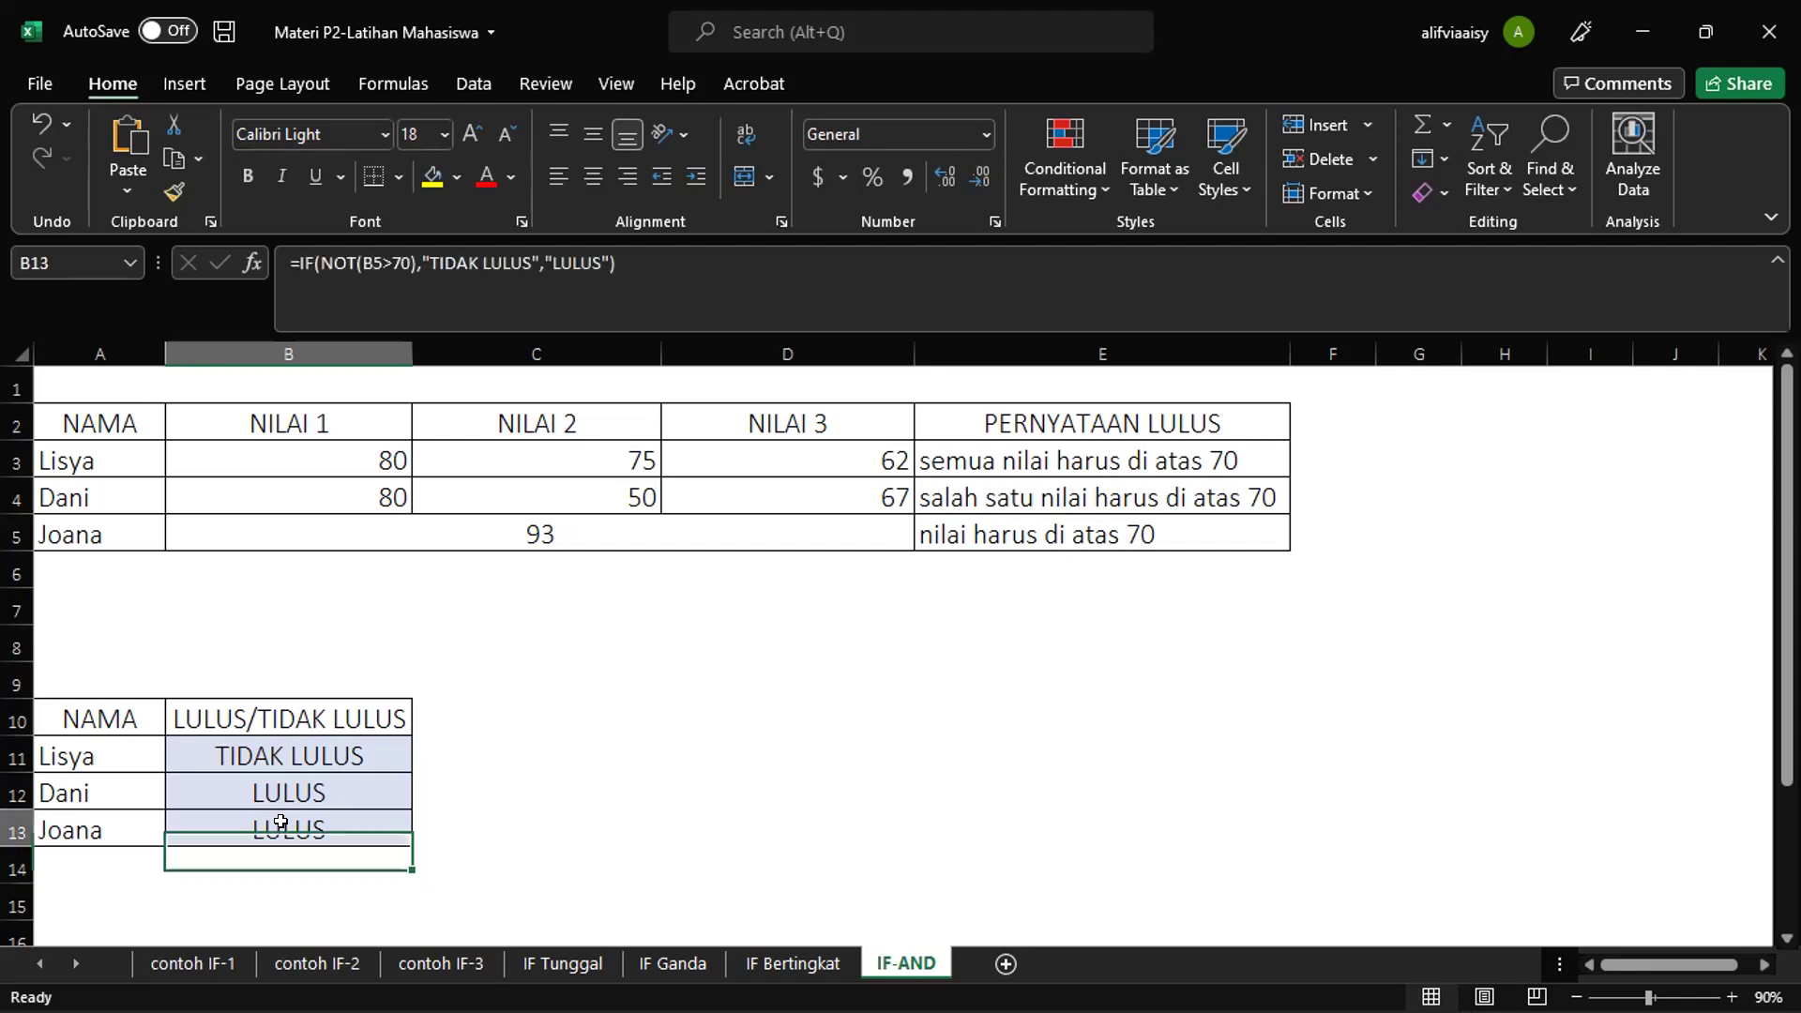
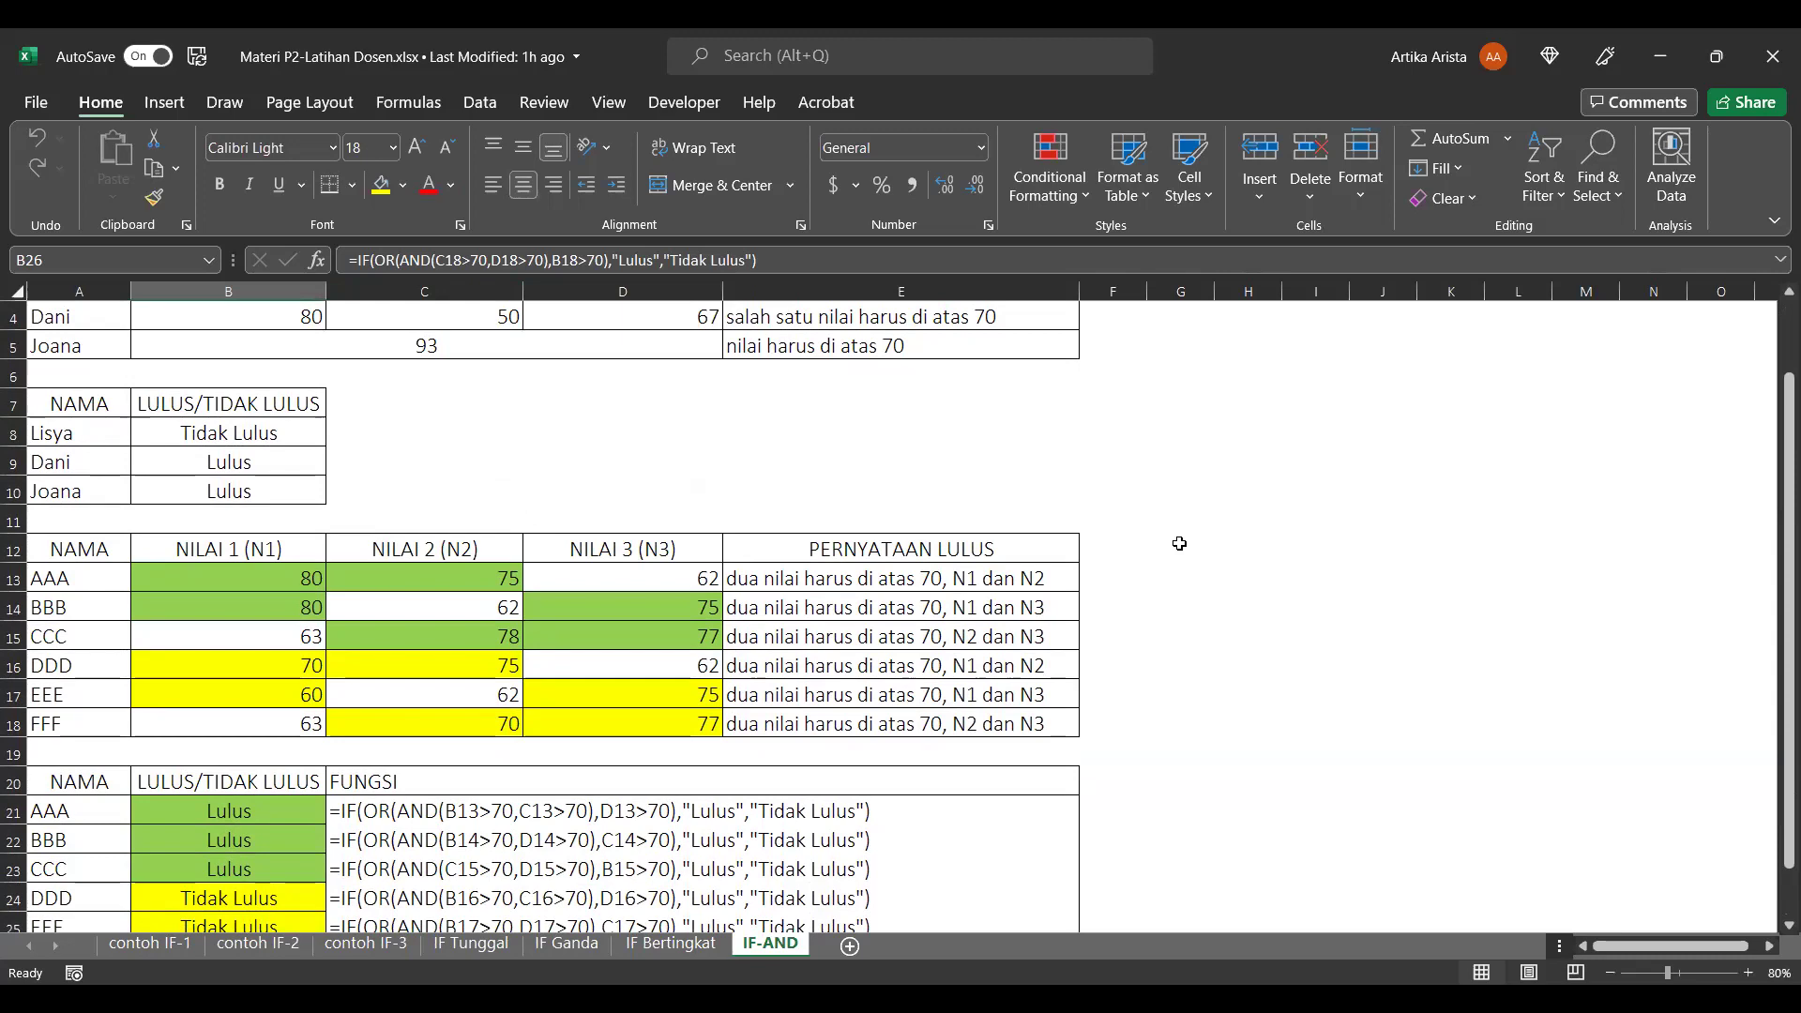
Examine the pass criteria in rows 13 to 18 and the combined IF-OR-AND formula in B21 of the Materi P2-Latihan Dosen workbook.
scroll(1253, 516, "up", 1)
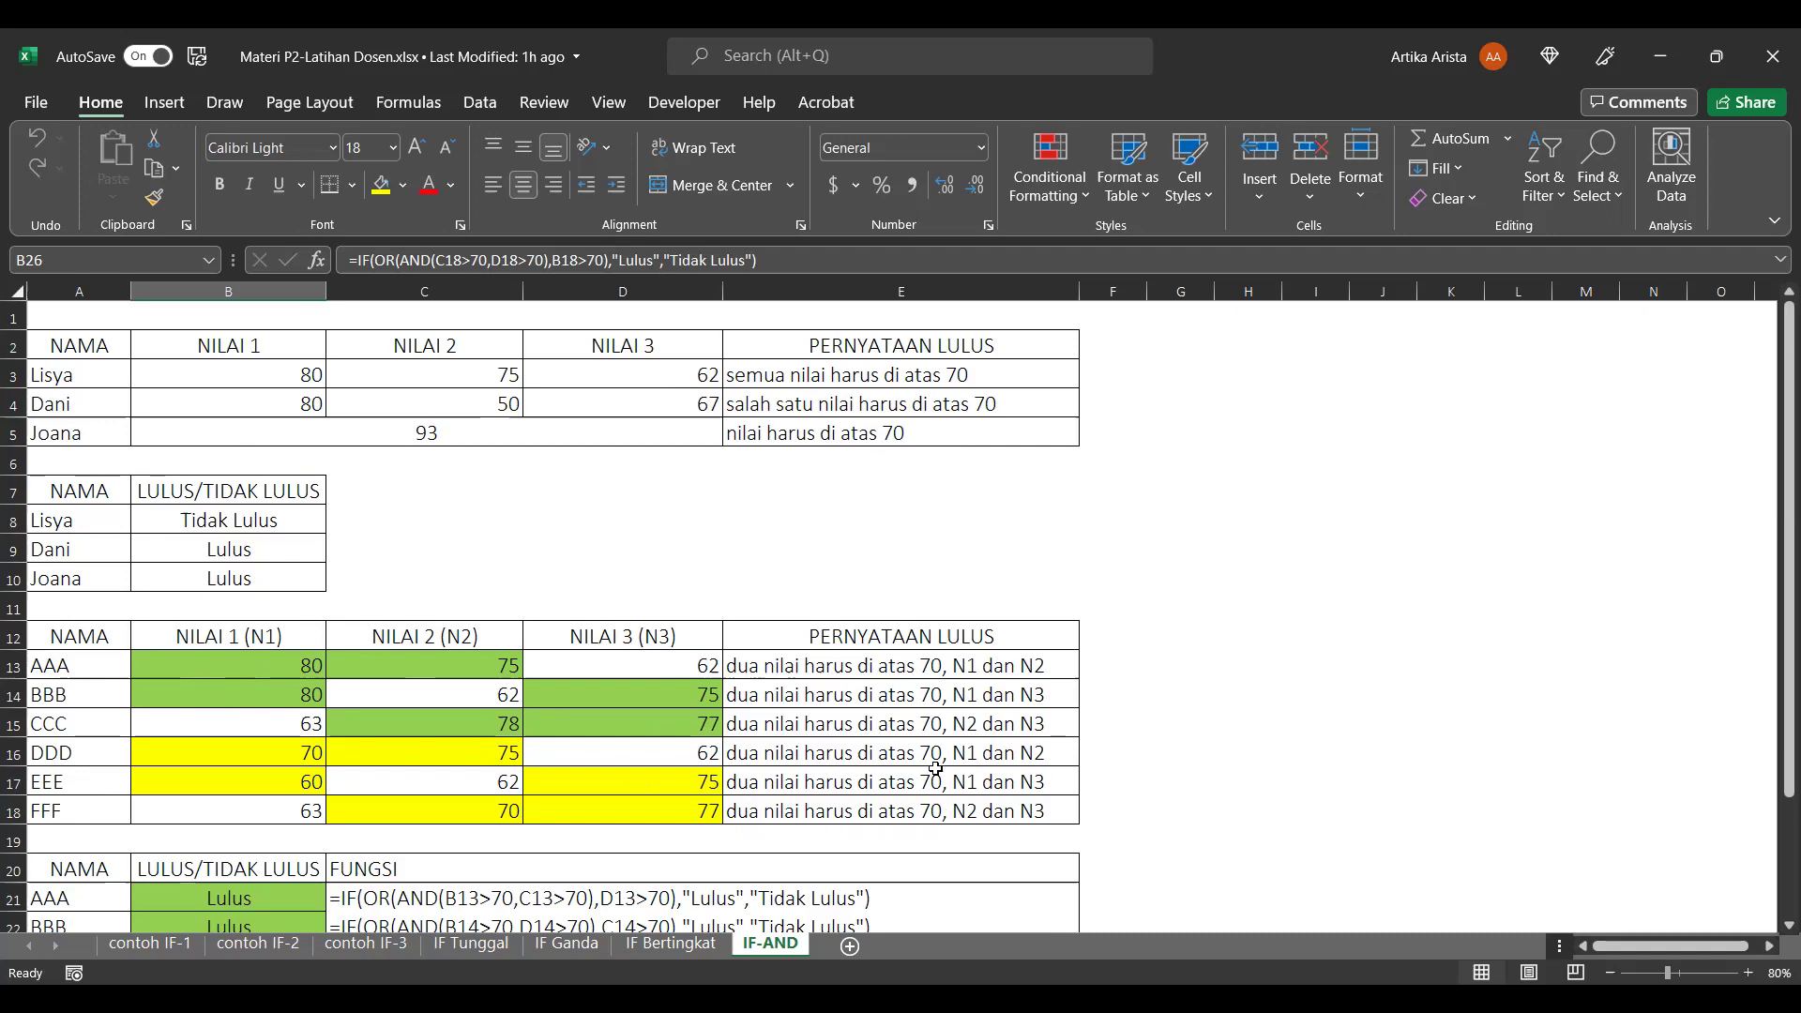
scroll(864, 667, "down", 2)
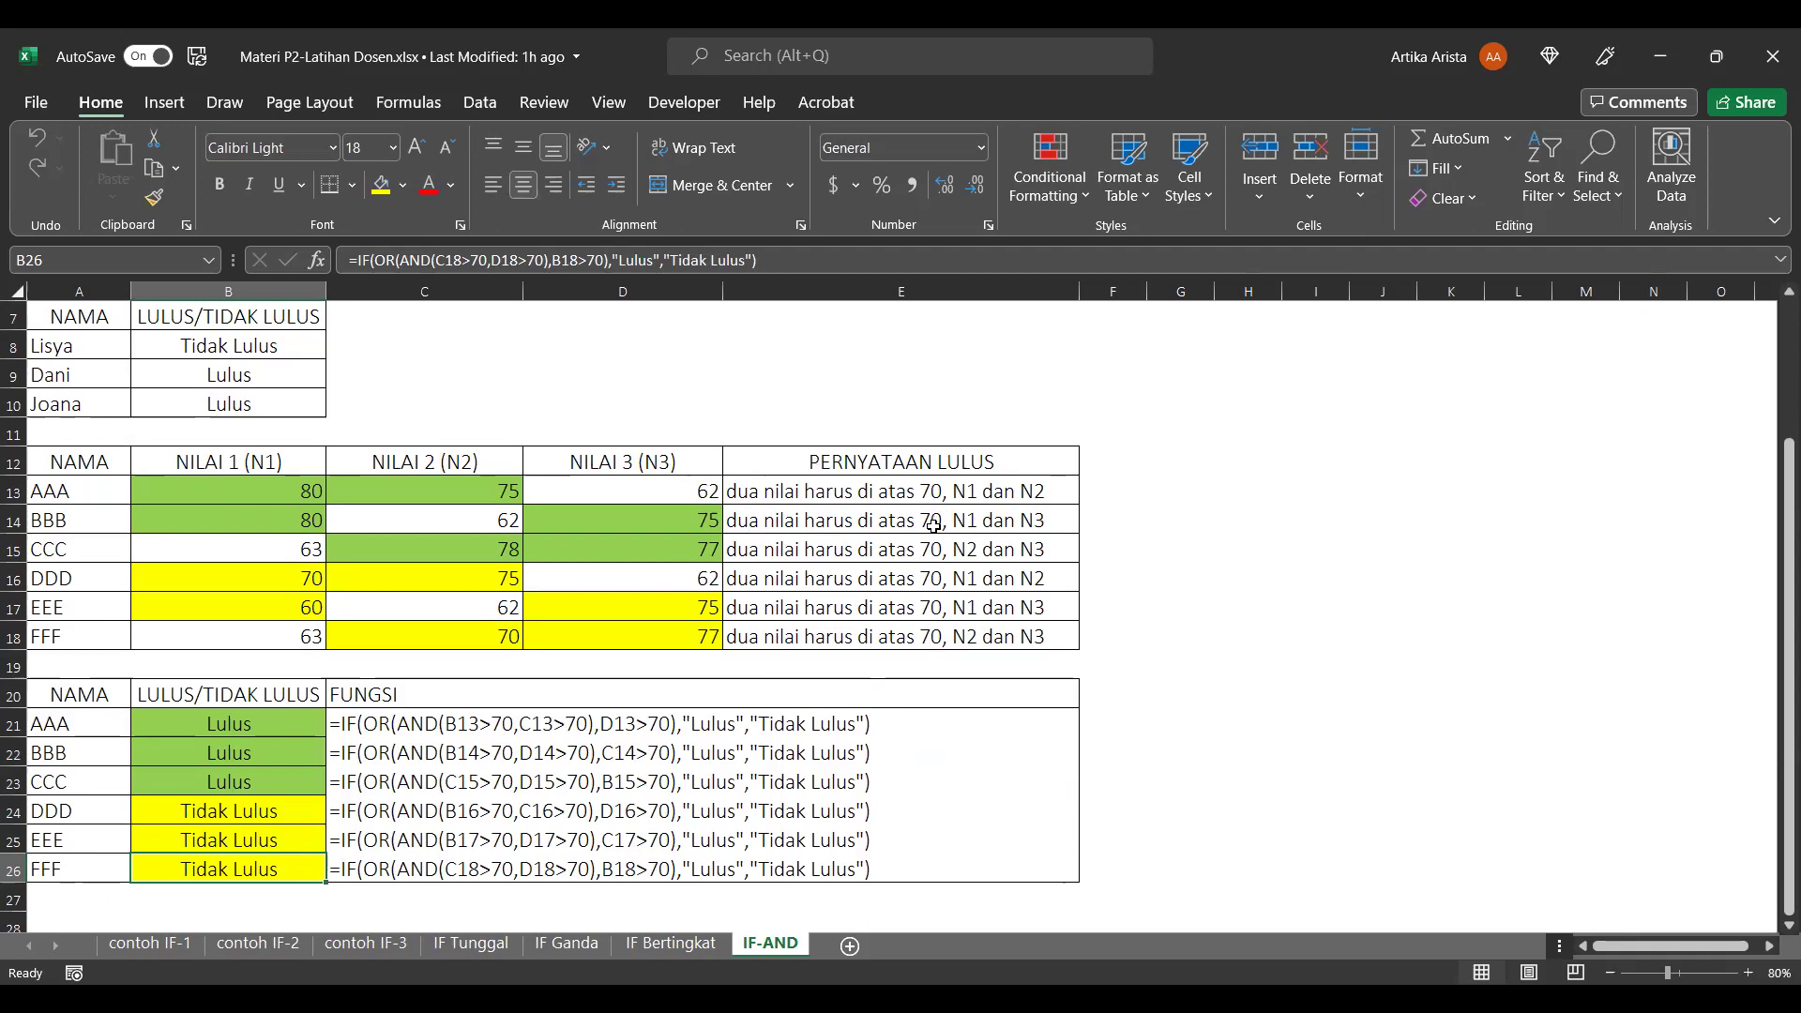
left_click(218, 729)
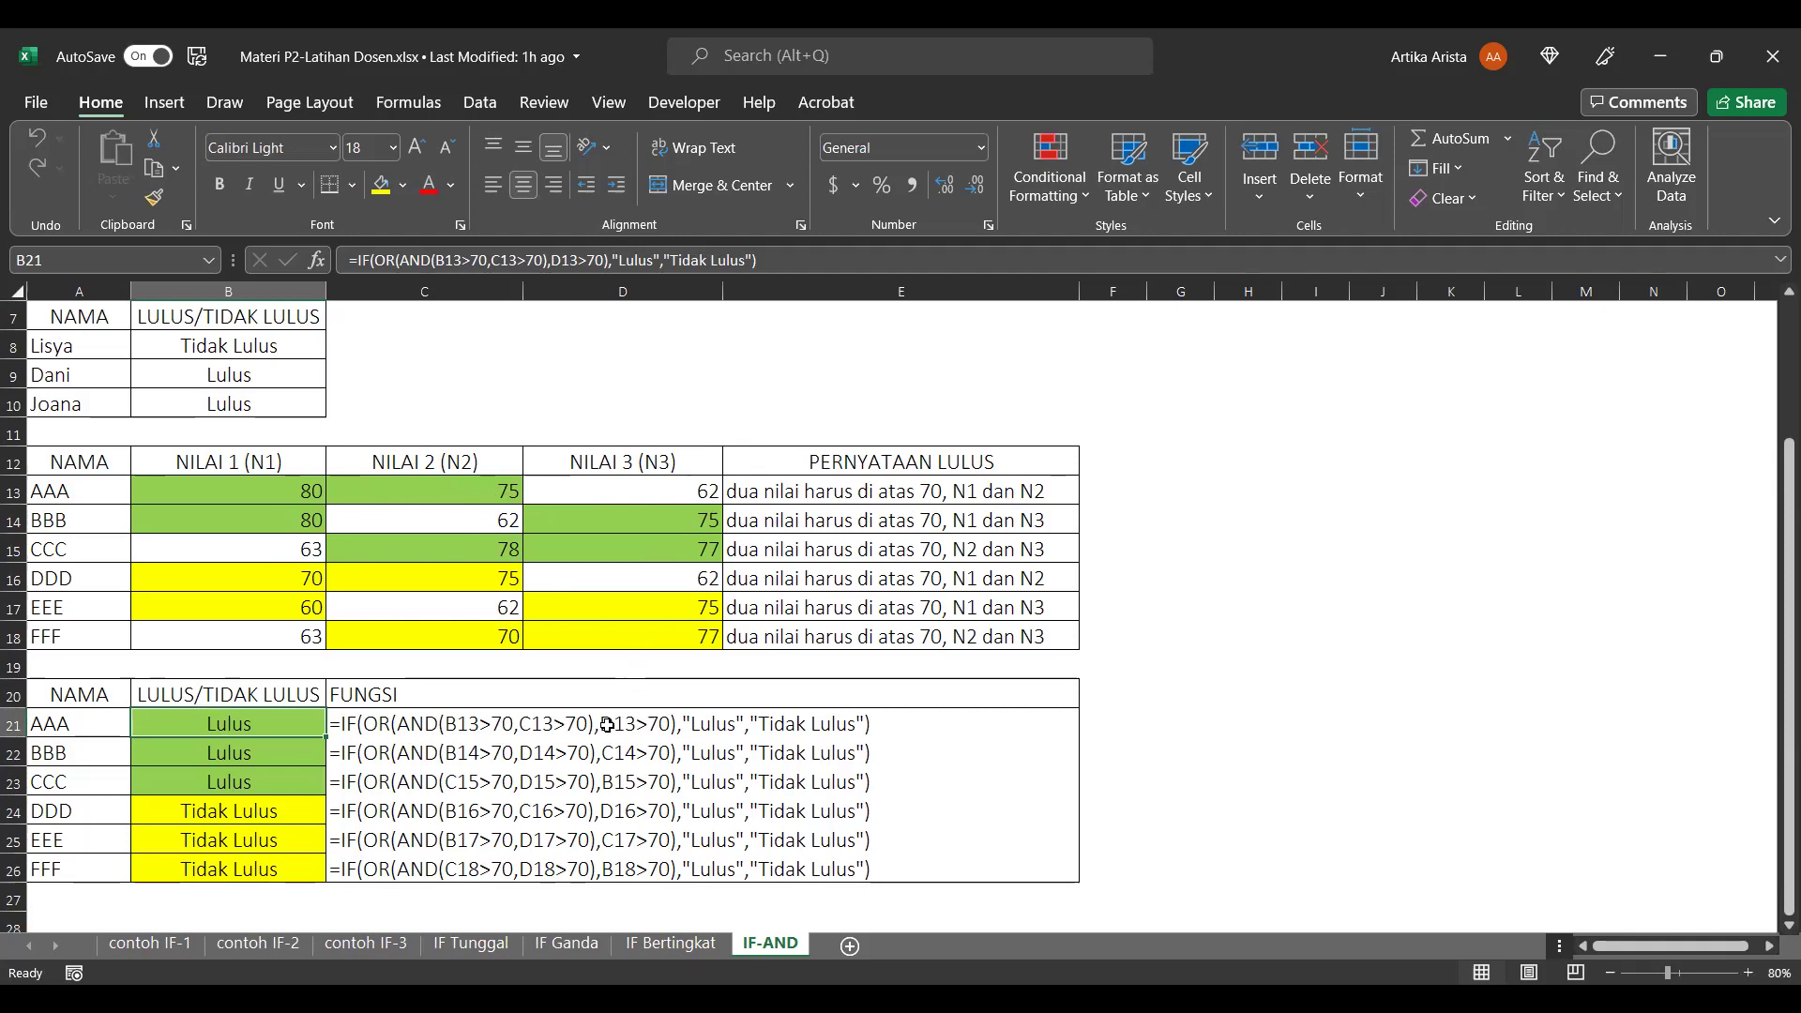
left_click(408, 723)
left_click(299, 721)
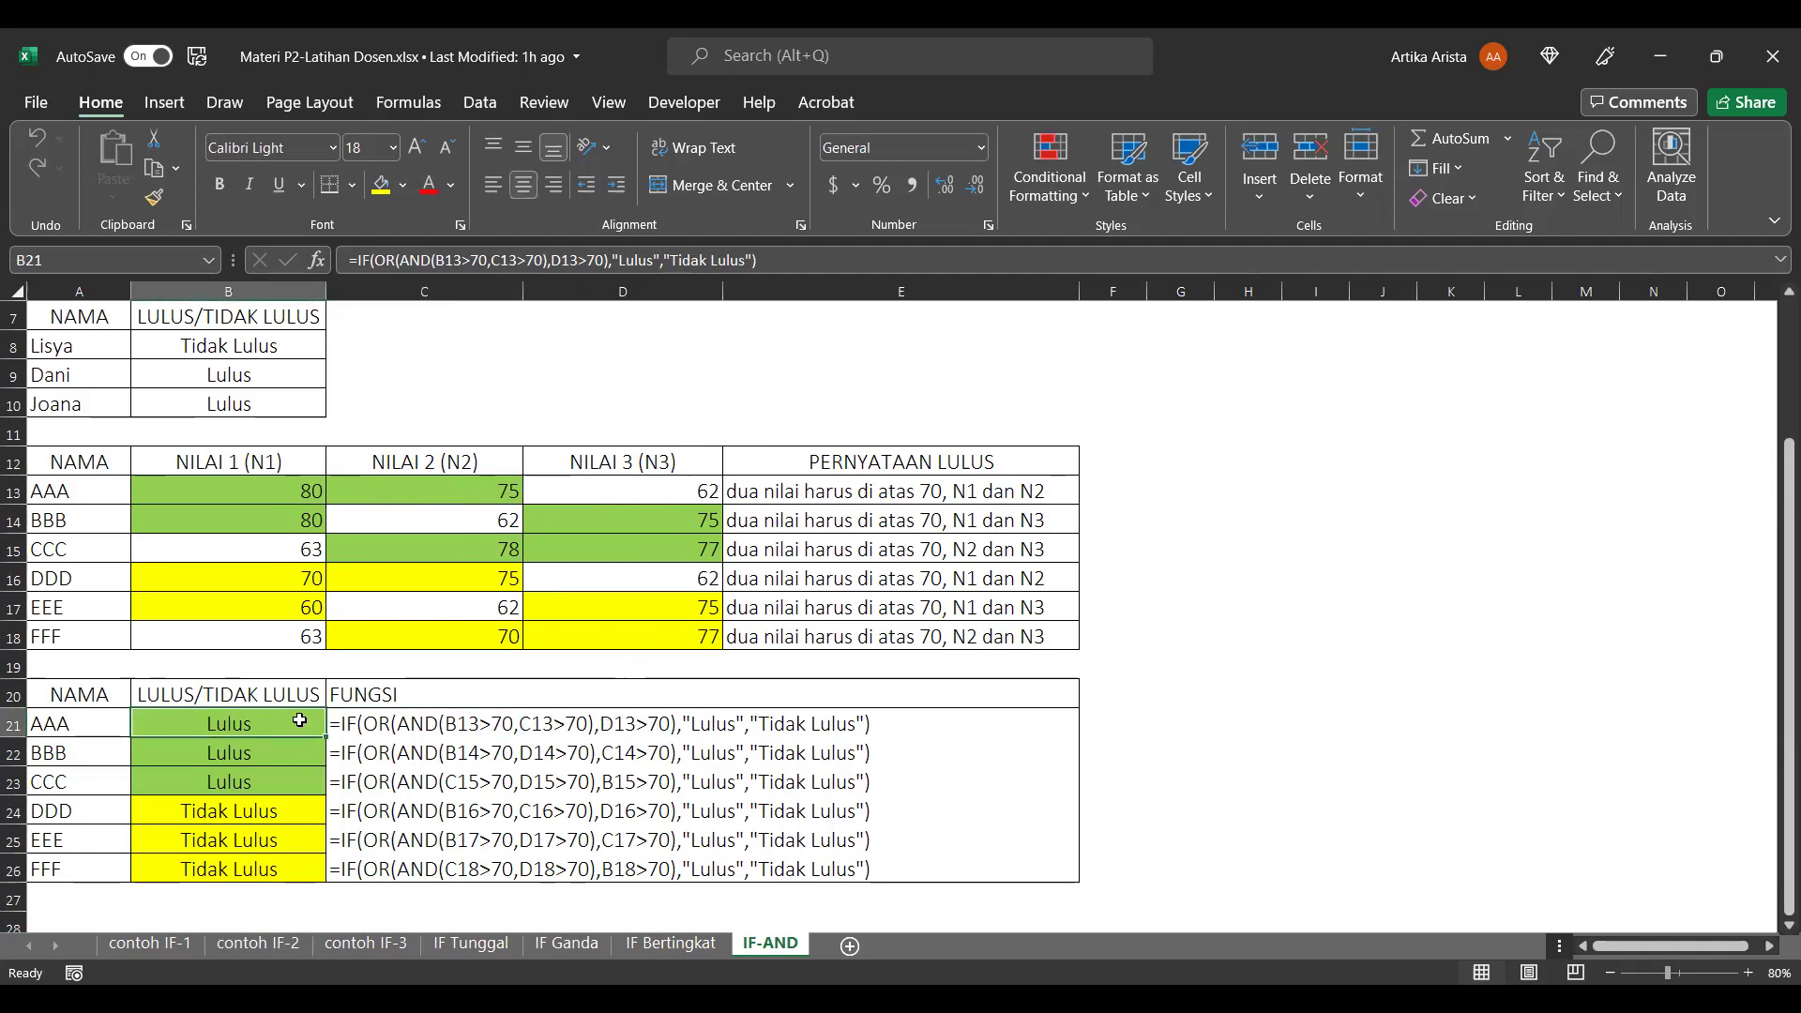
left_click(456, 262)
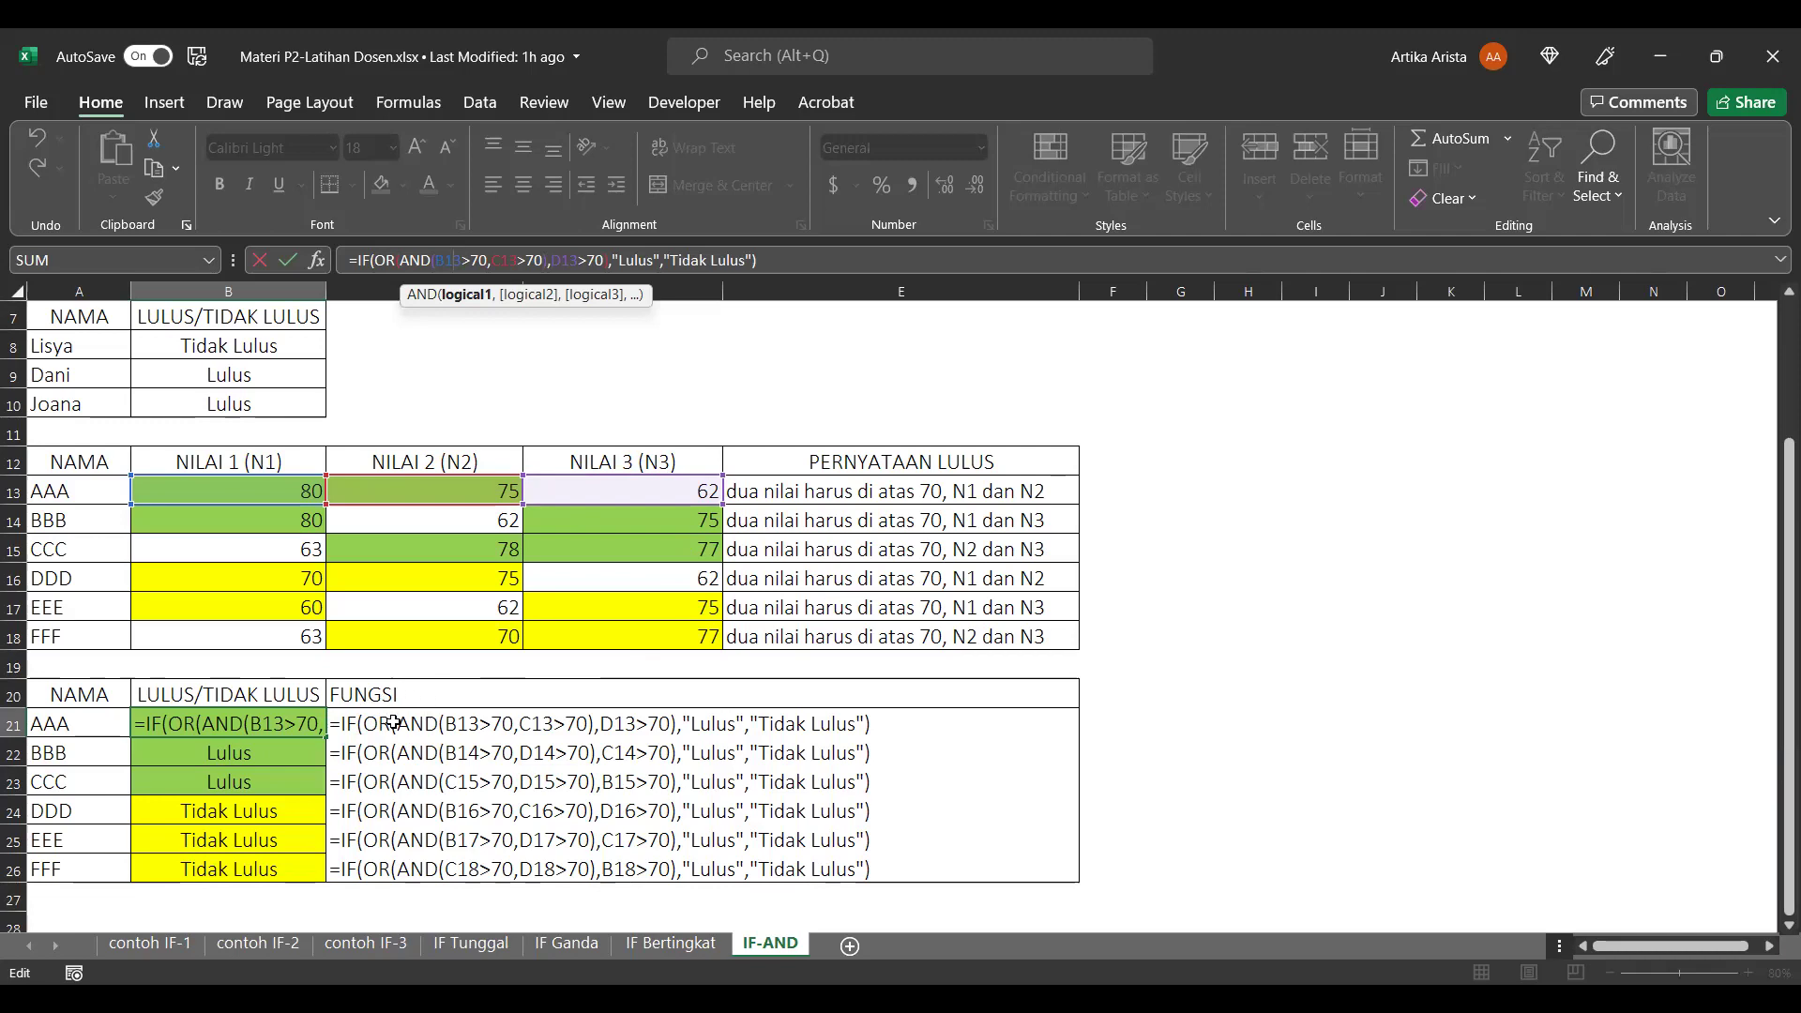
left_click(784, 252)
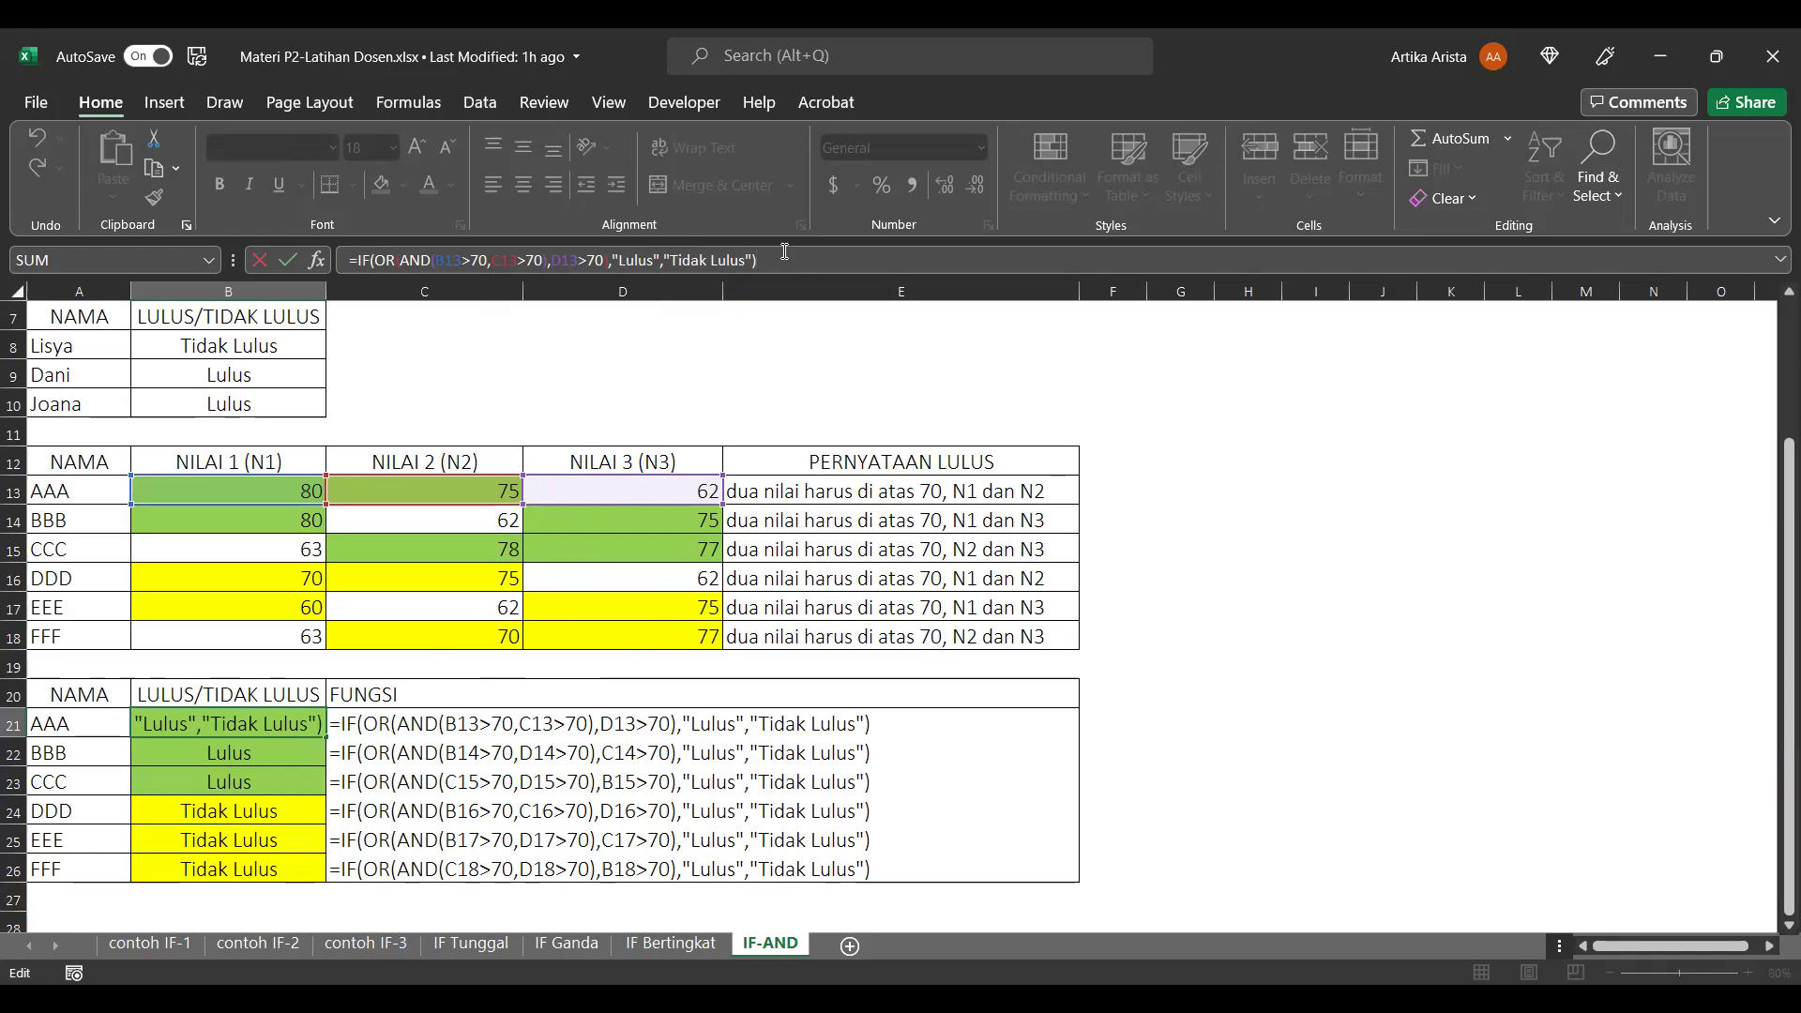
key("Return")
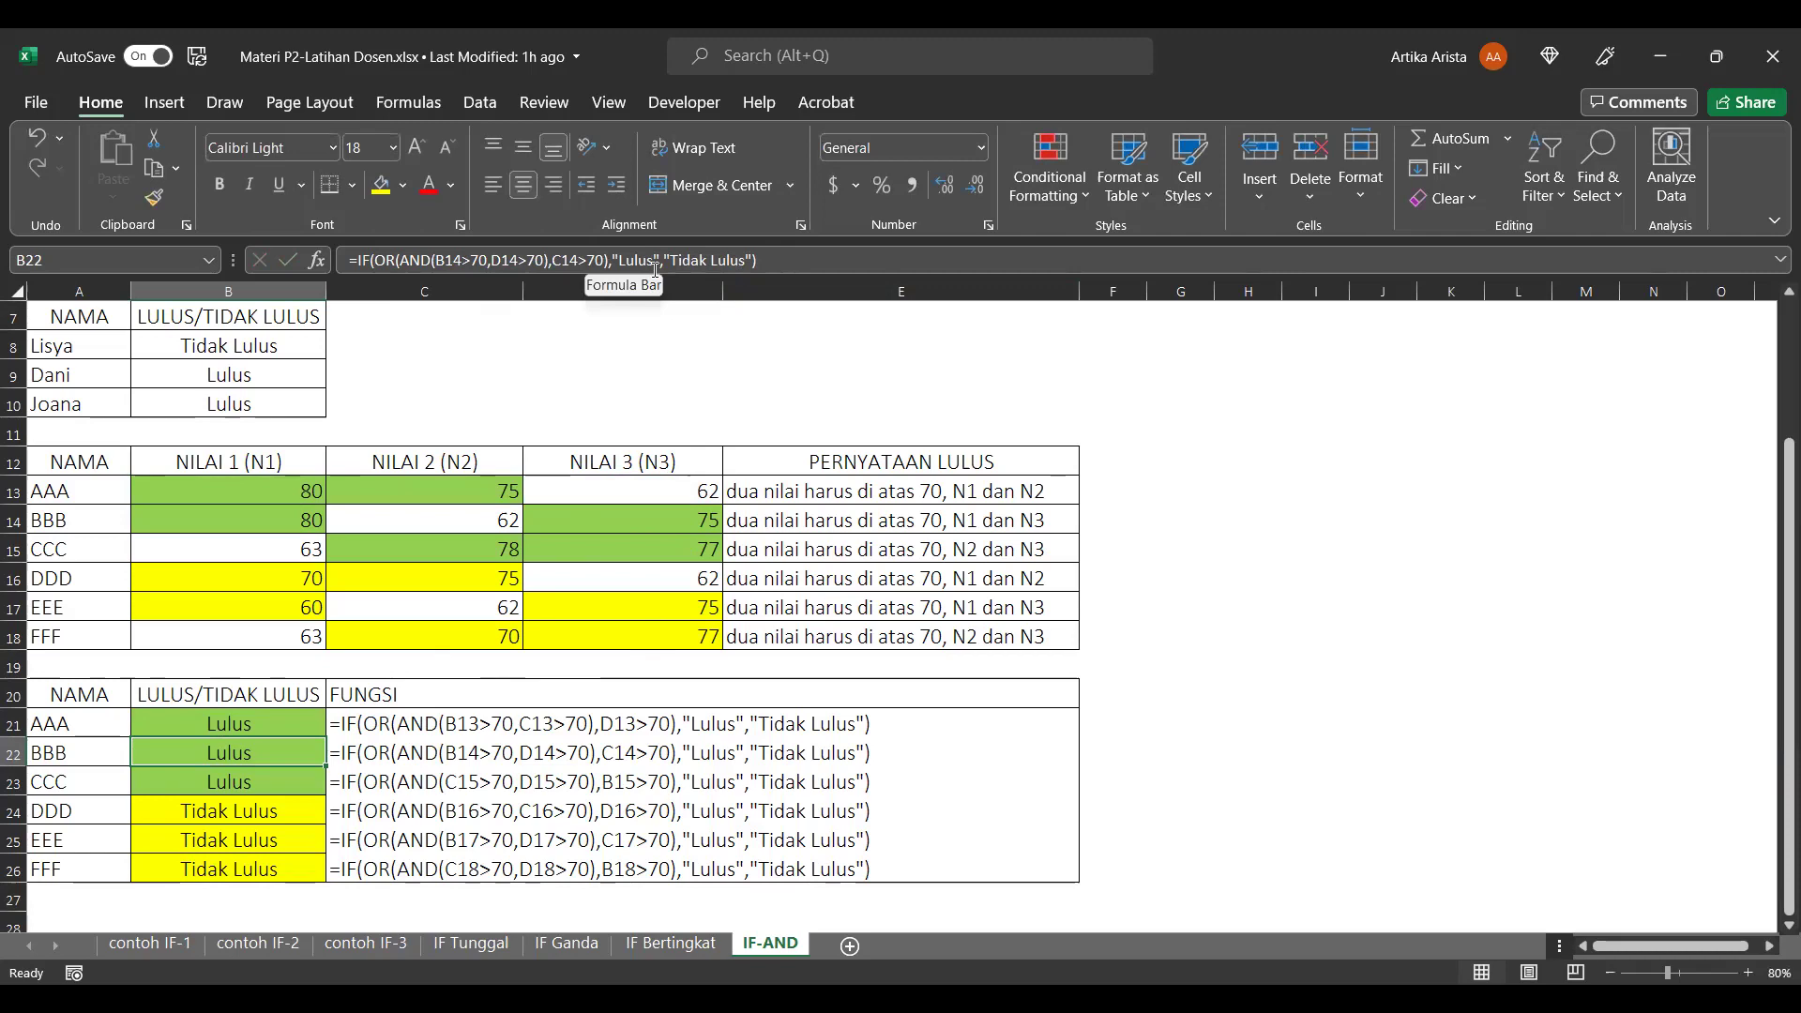
Compare the DDD score in B16 with the formula in B24, and inspect the cells its IF-OR-AND conditions reference.
left_click(187, 823)
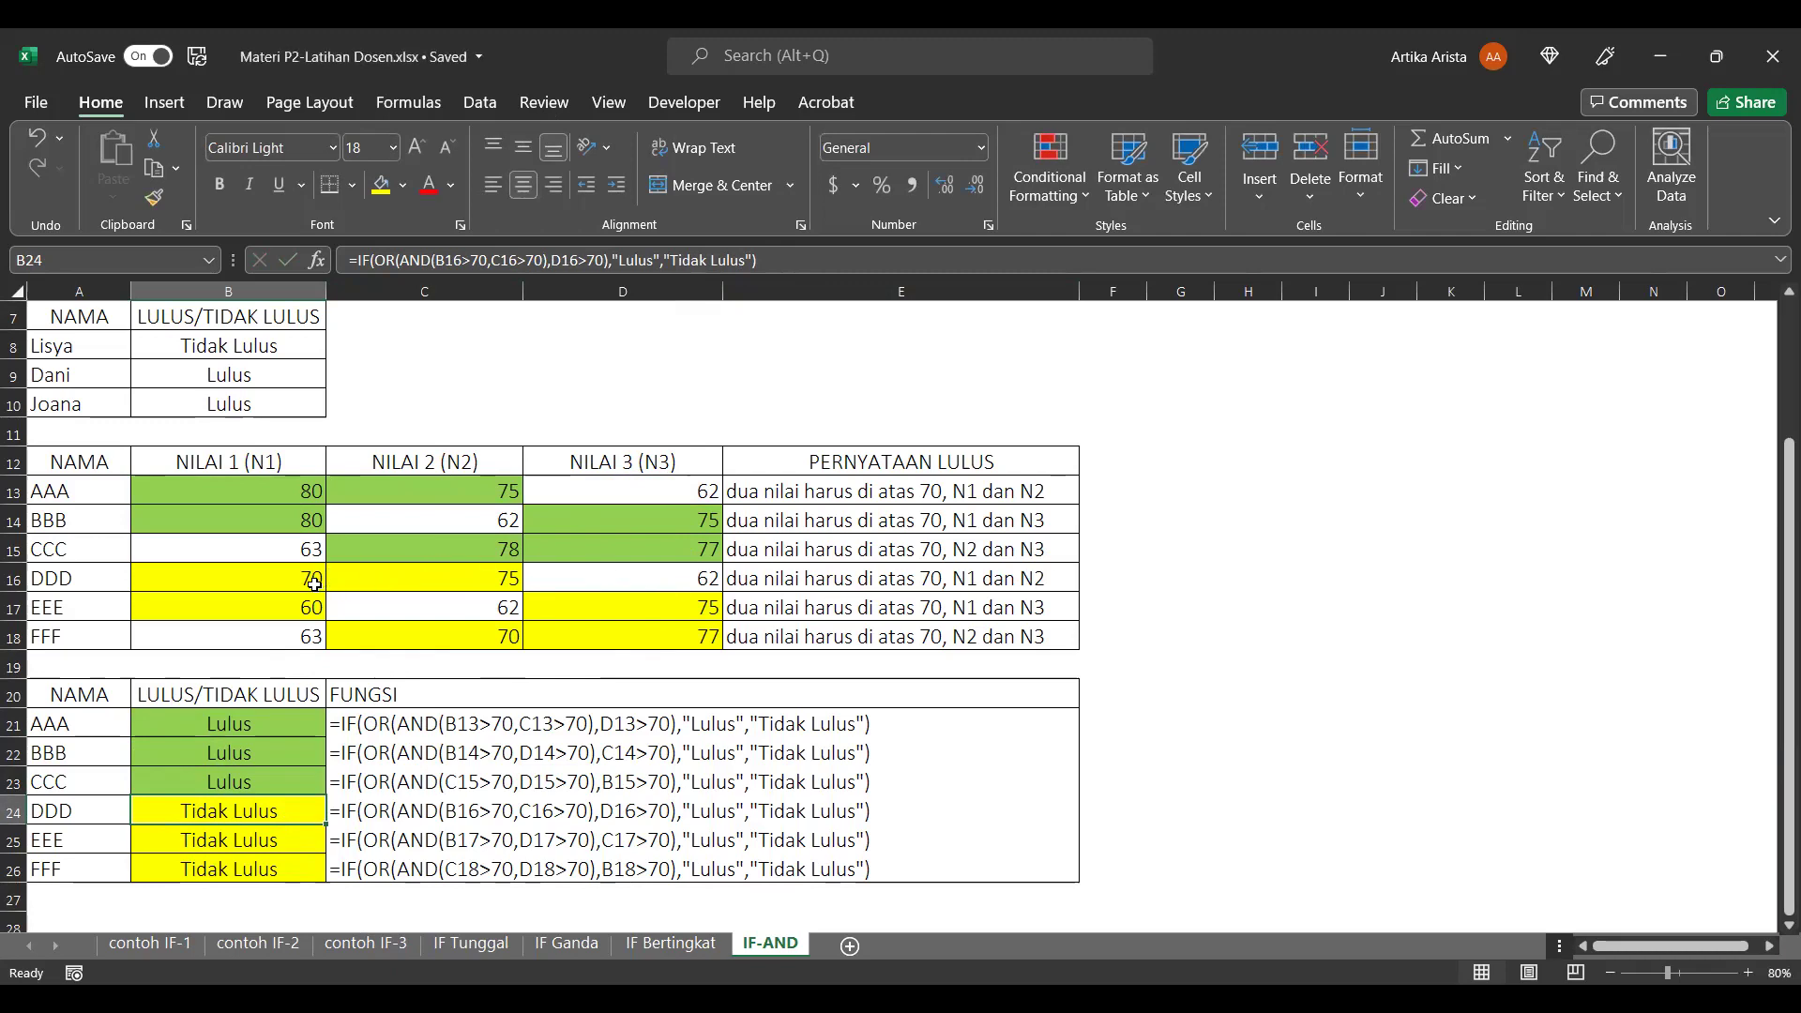
left_click(315, 582)
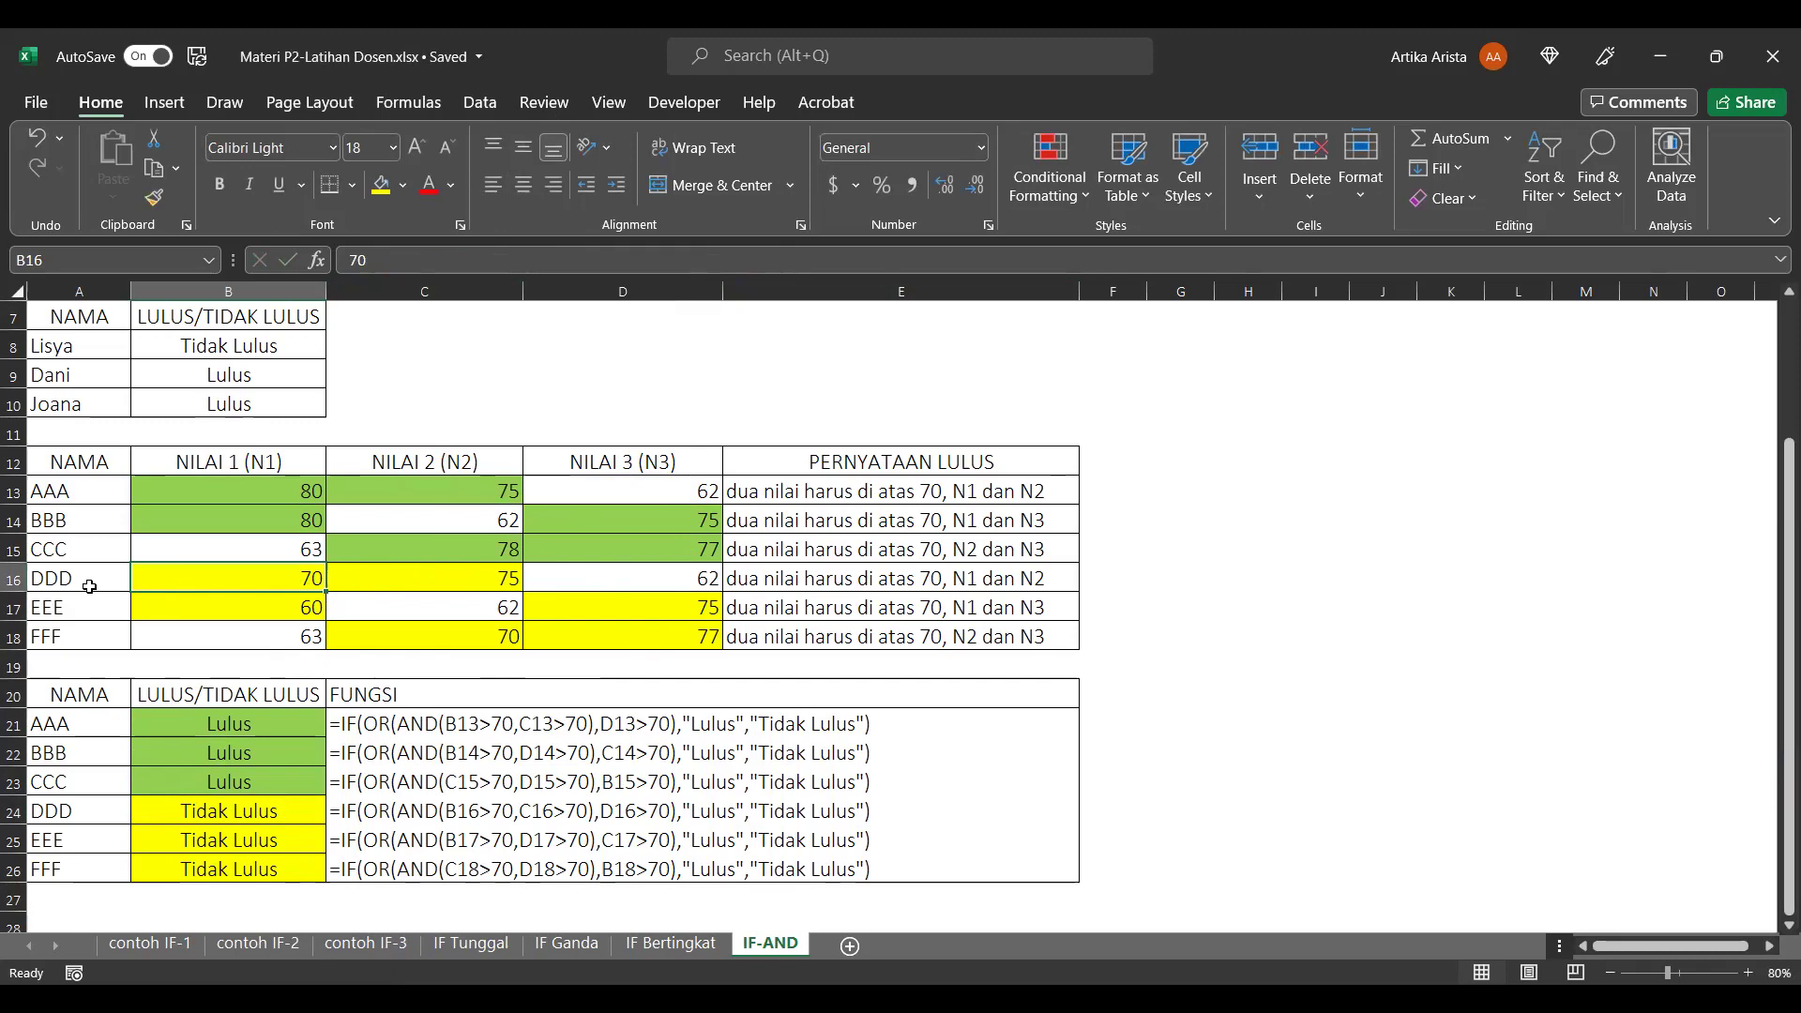
left_click(242, 809)
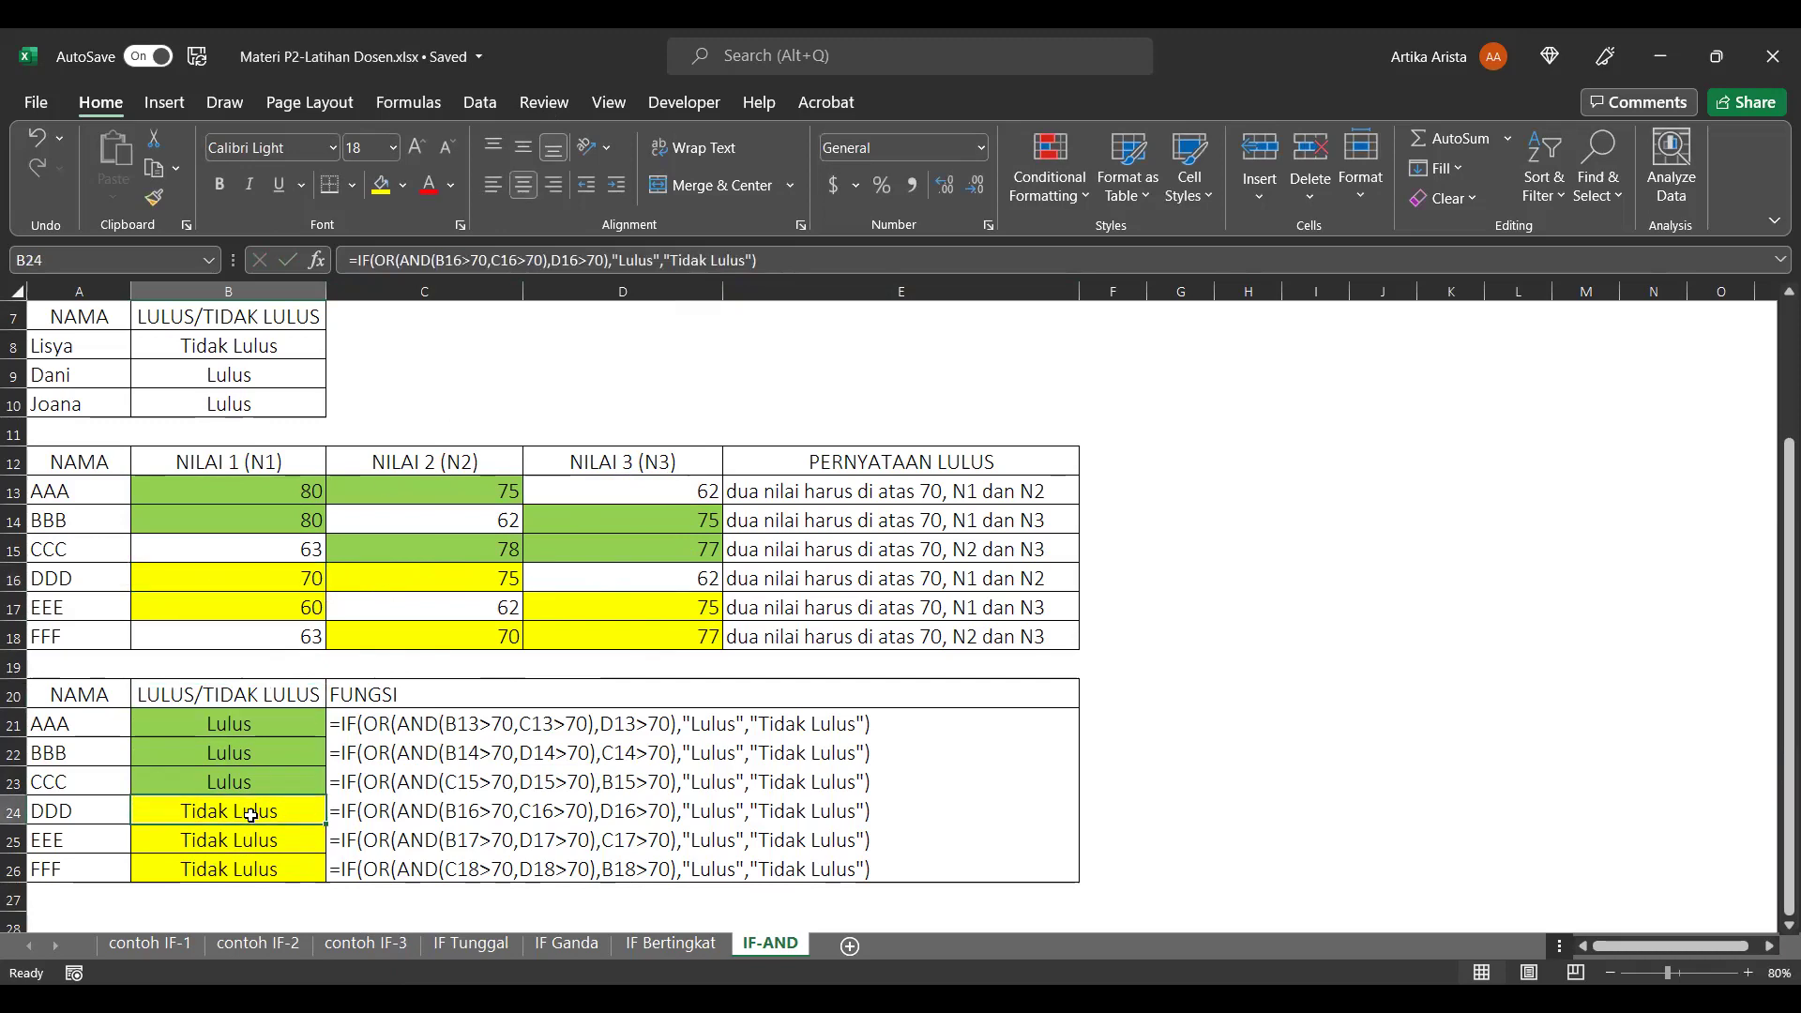
left_click(461, 259)
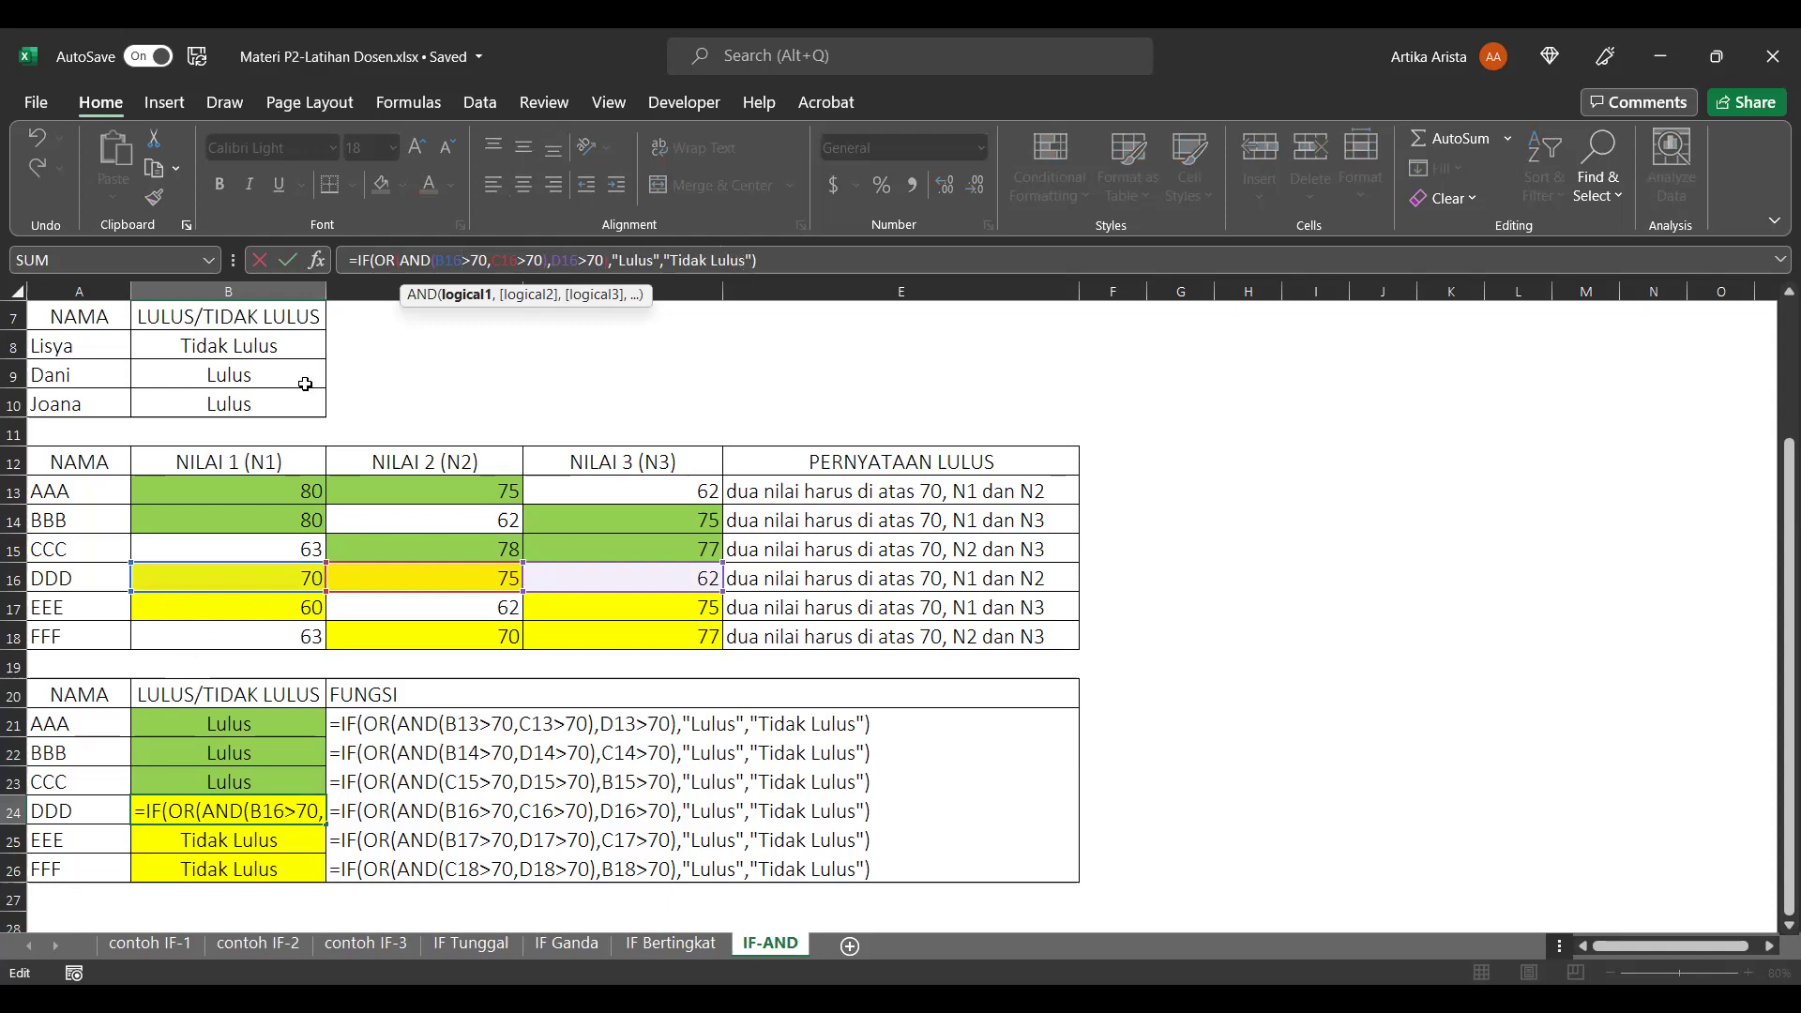
left_click(782, 258)
key("Return")
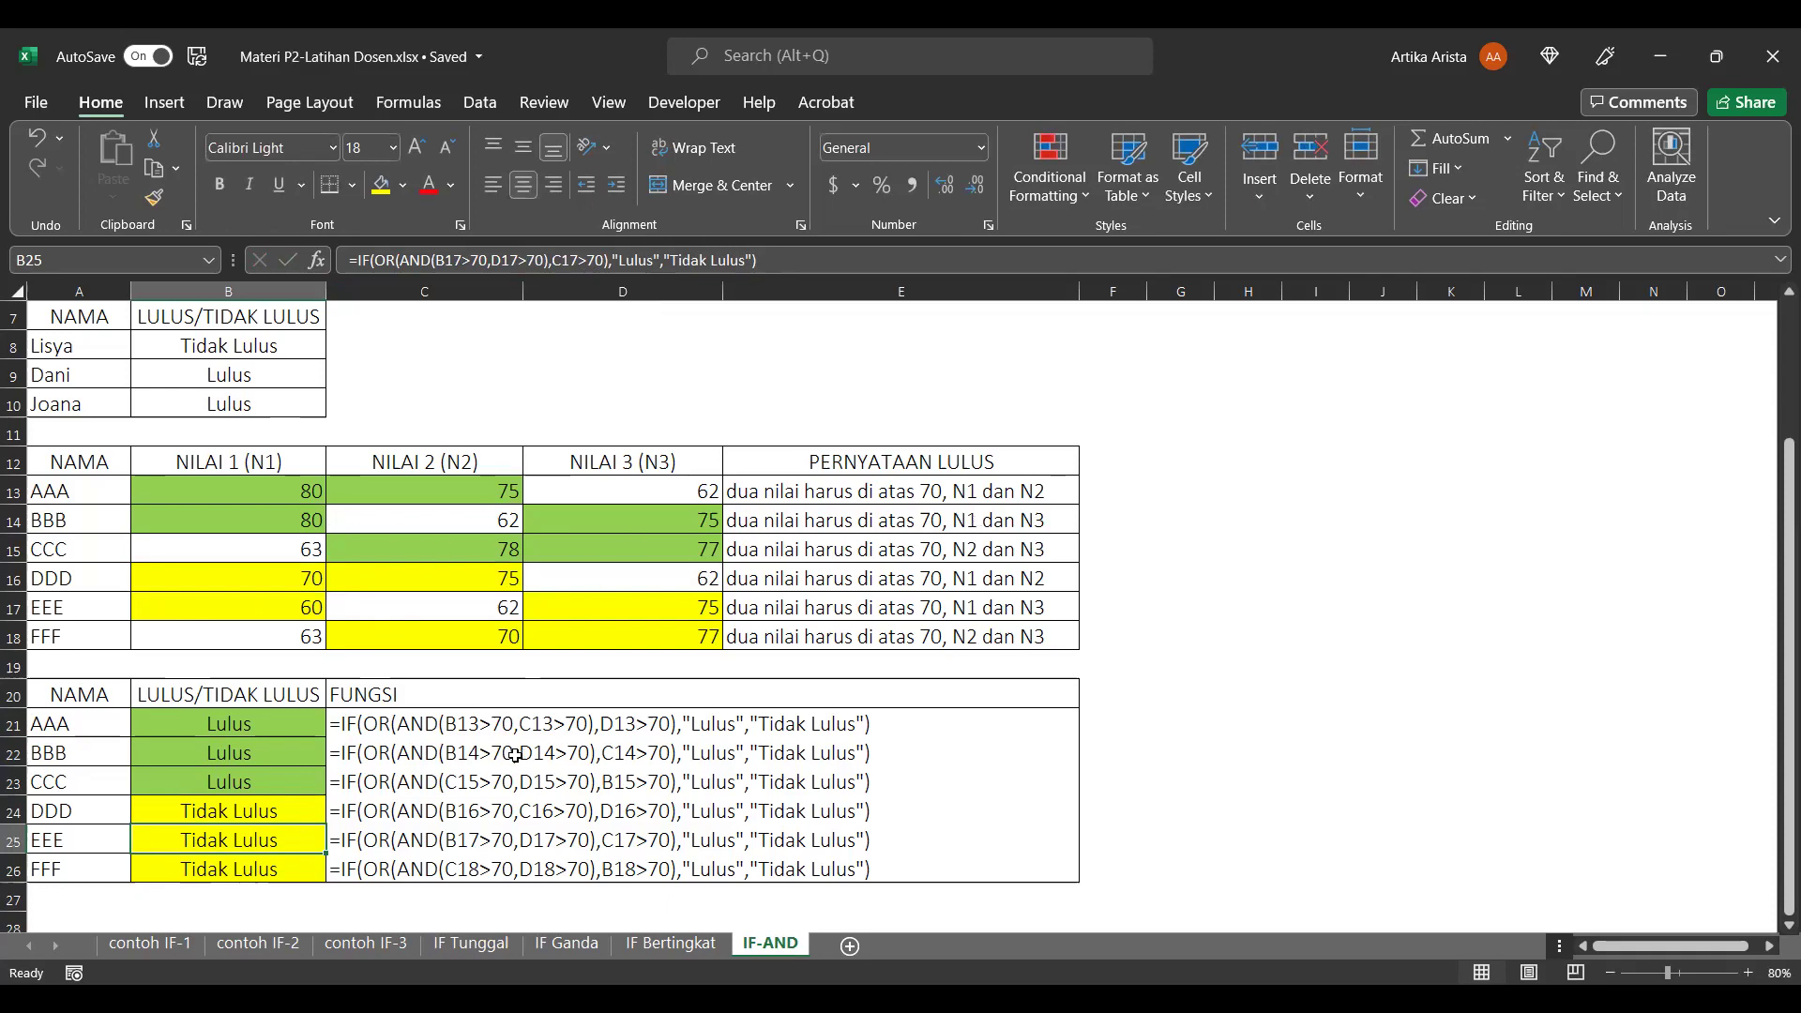
Compare the BBB score in B14 with the formula in B22, and inspect the cells its AND and OR conditions reference.
left_click(303, 754)
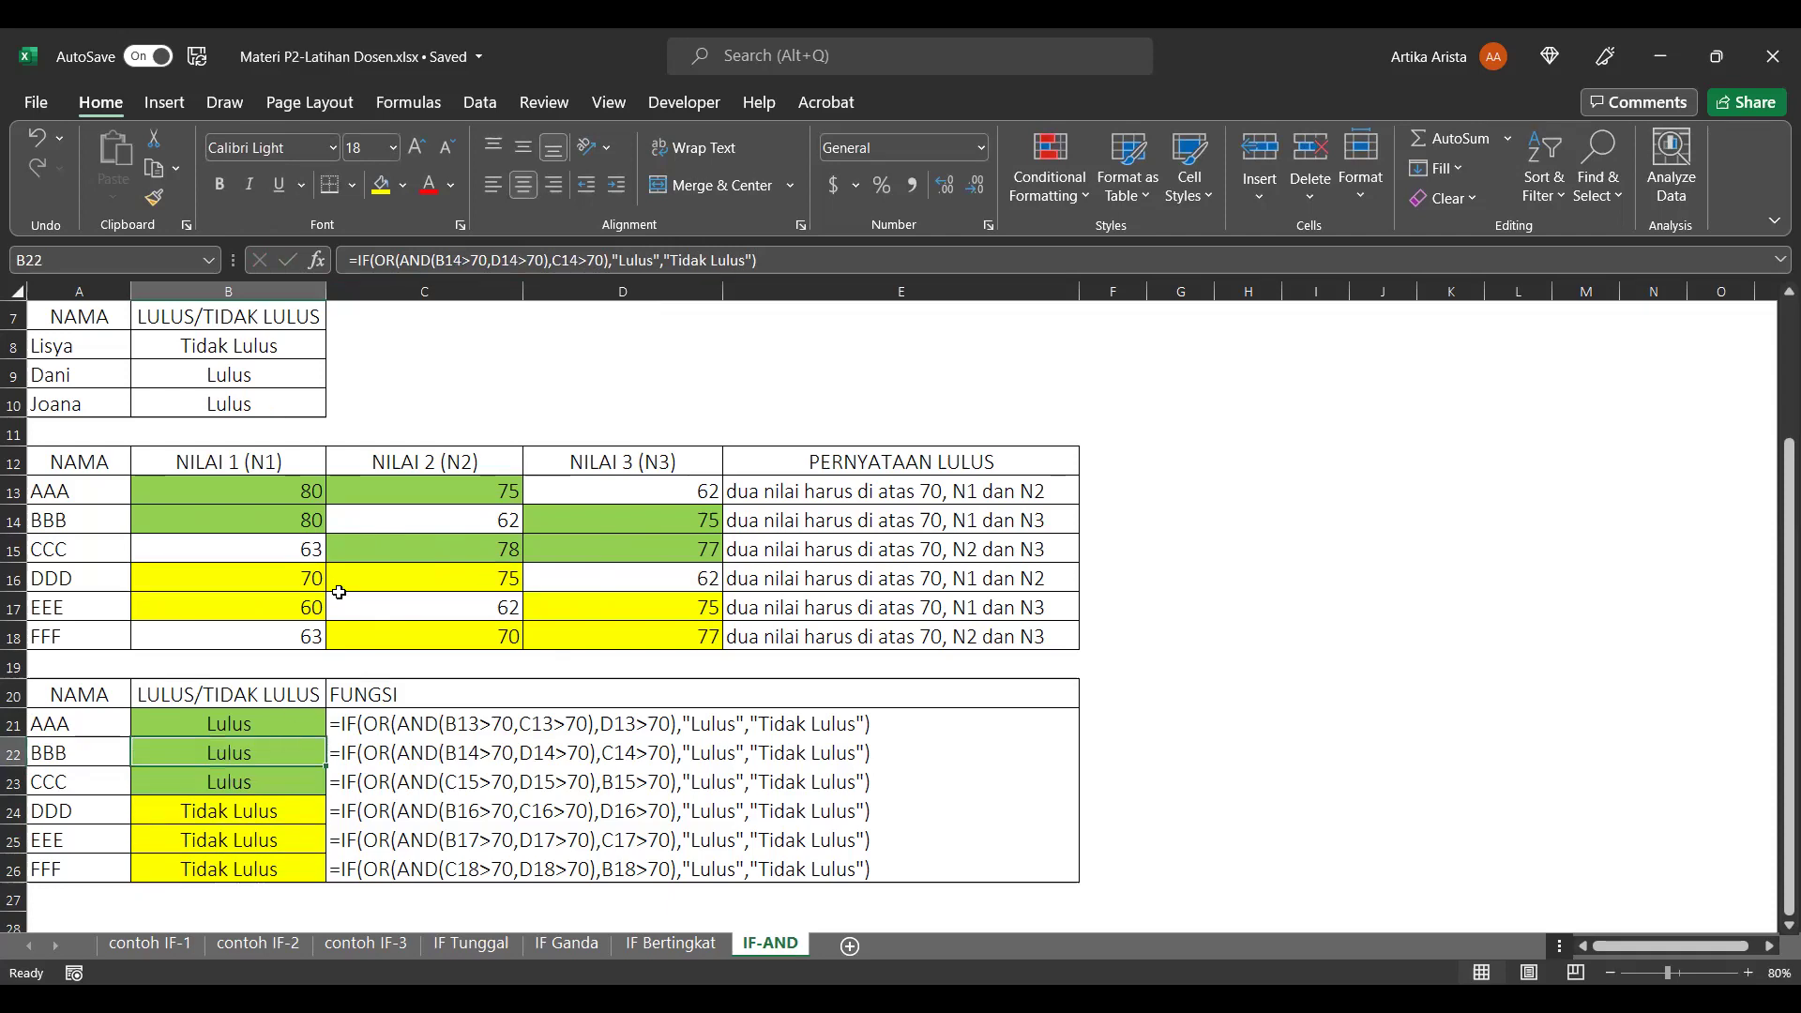
left_click(300, 519)
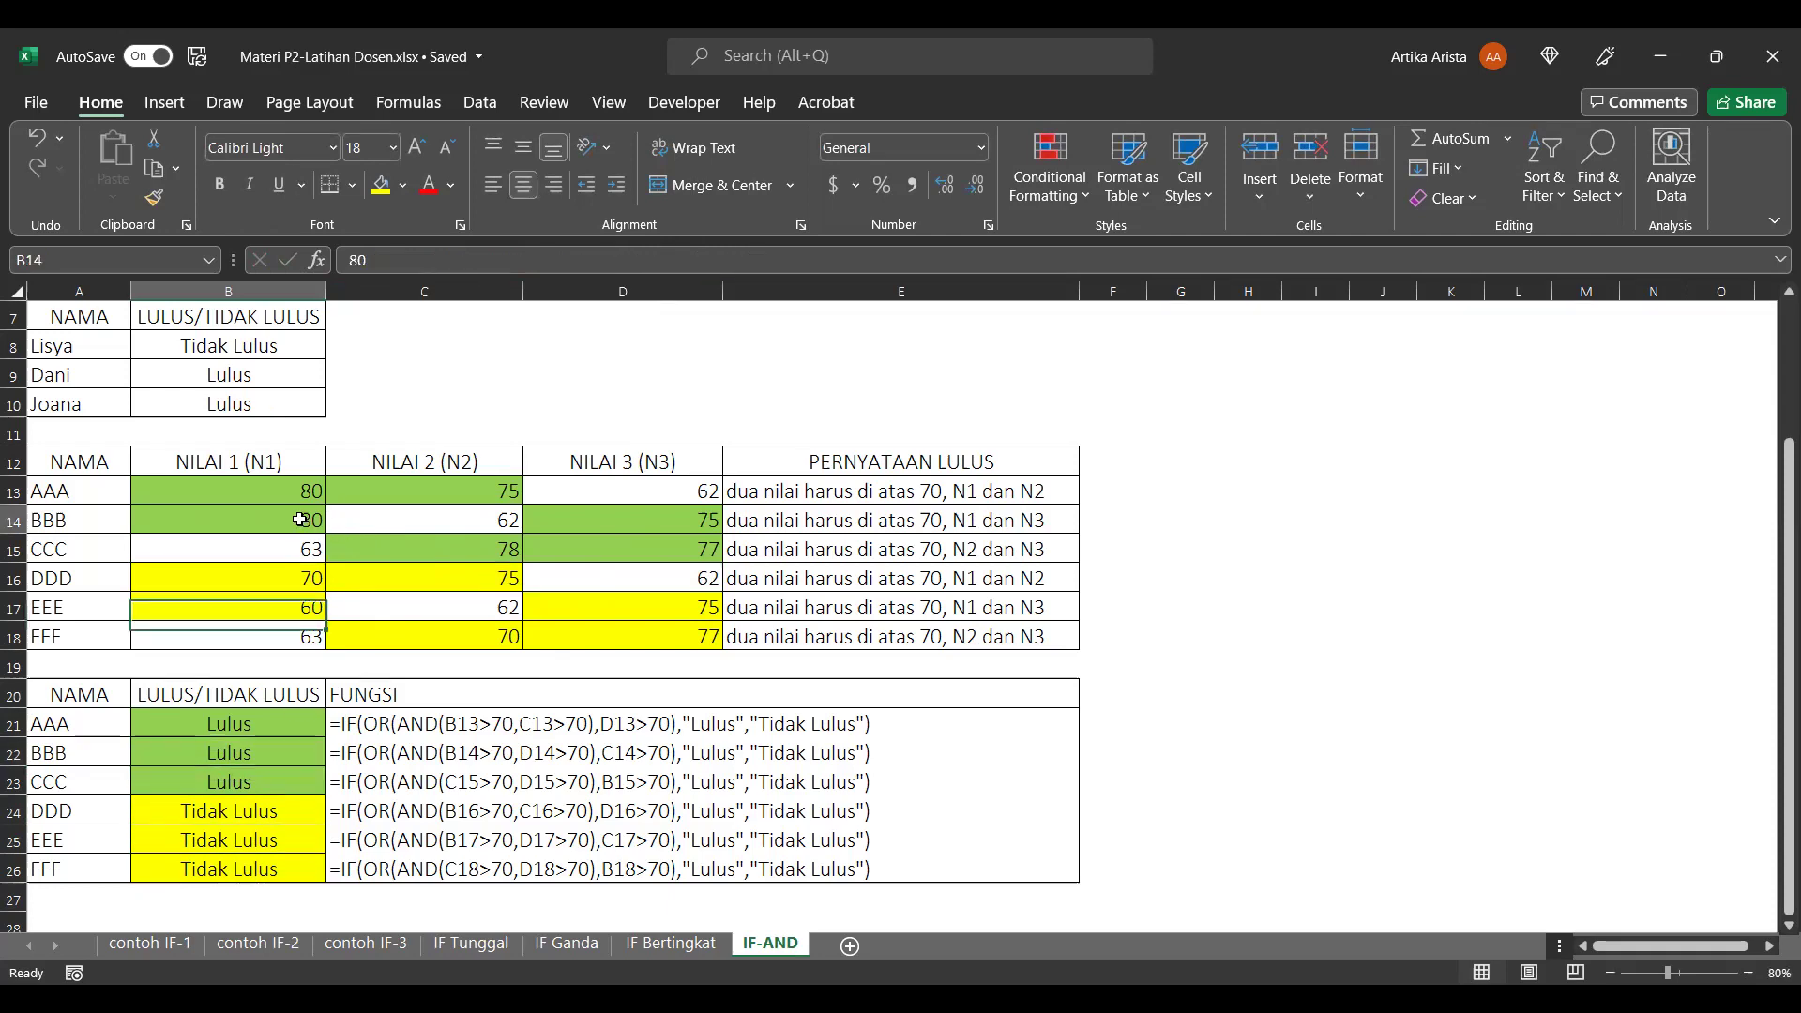
left_click(271, 755)
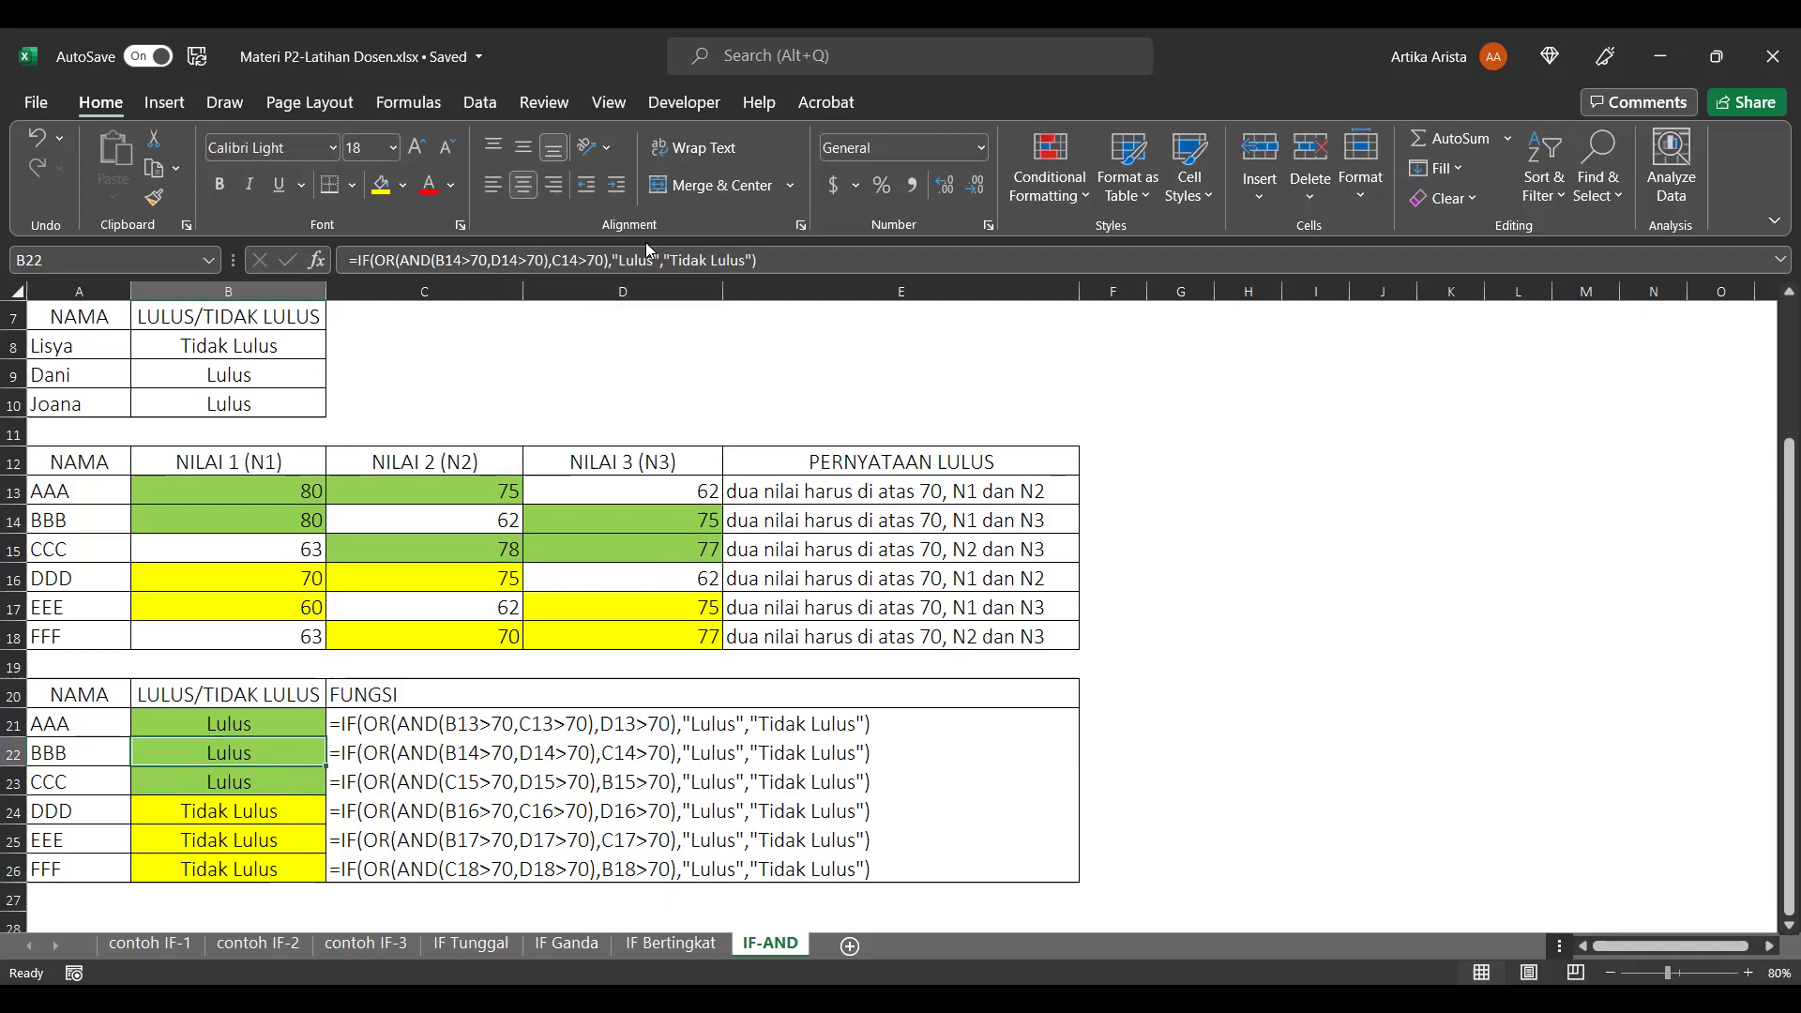
left_click(454, 262)
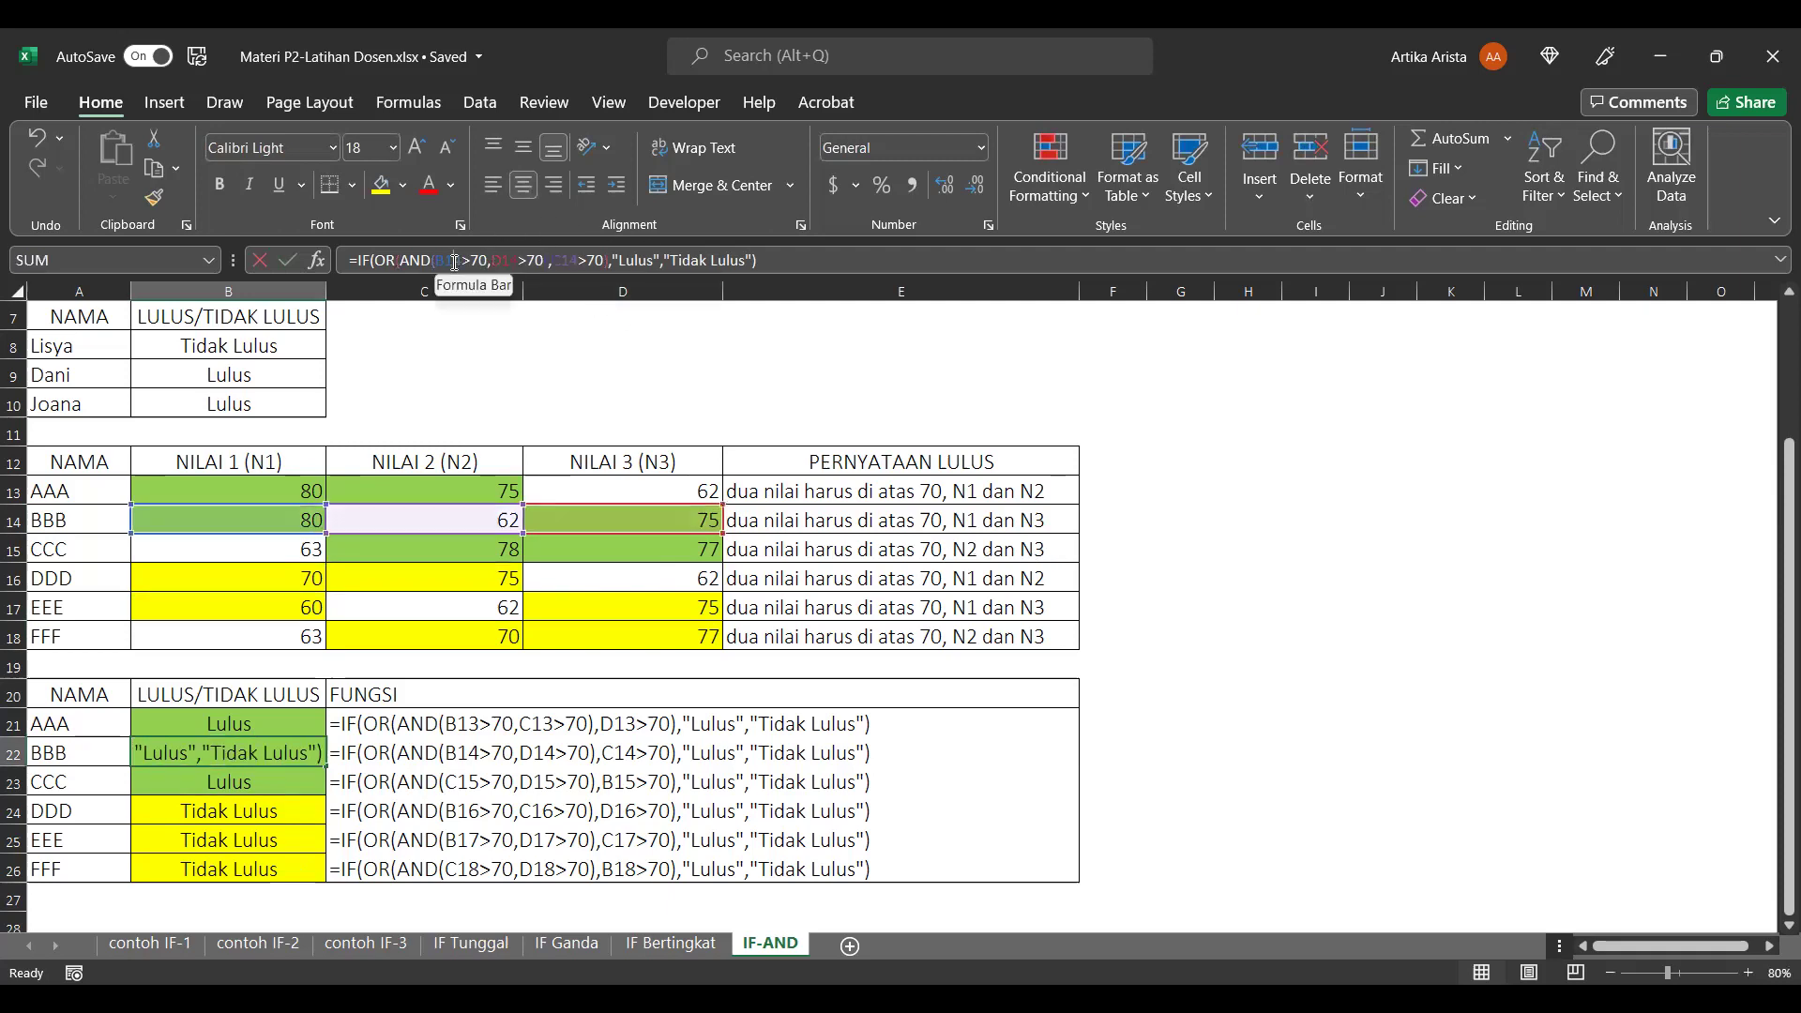
left_click(471, 264)
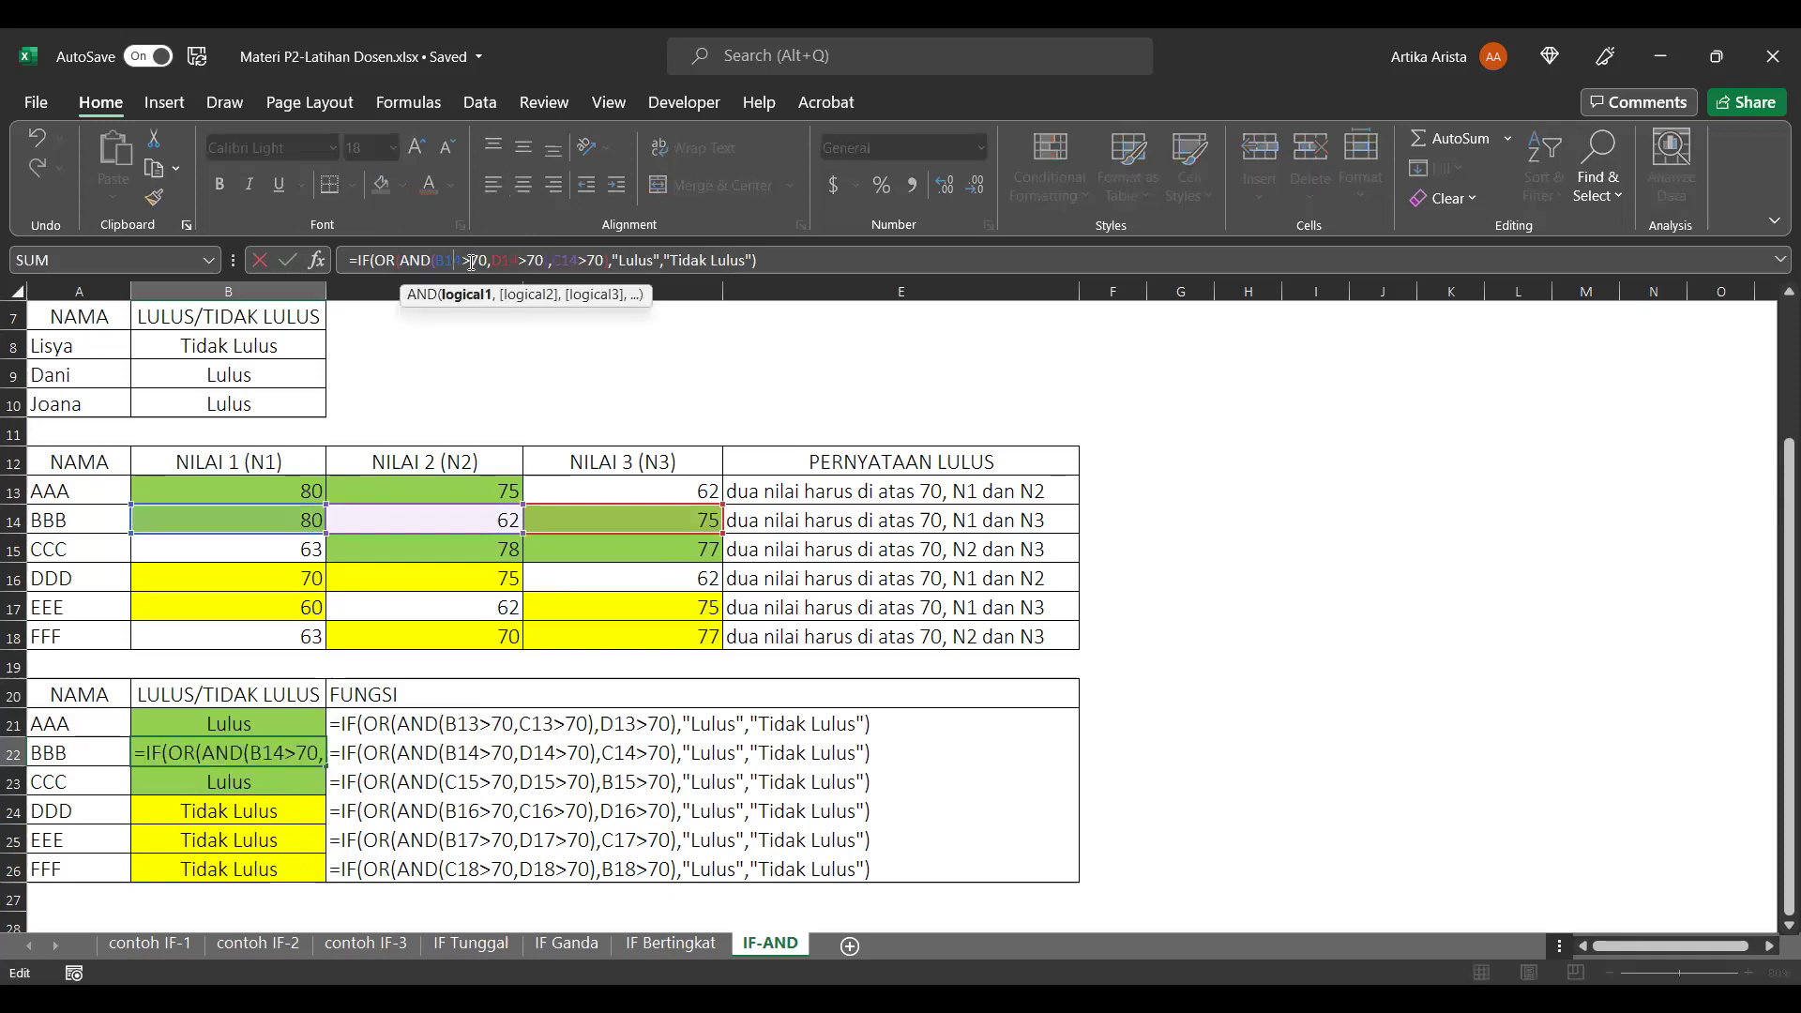
left_click(560, 255)
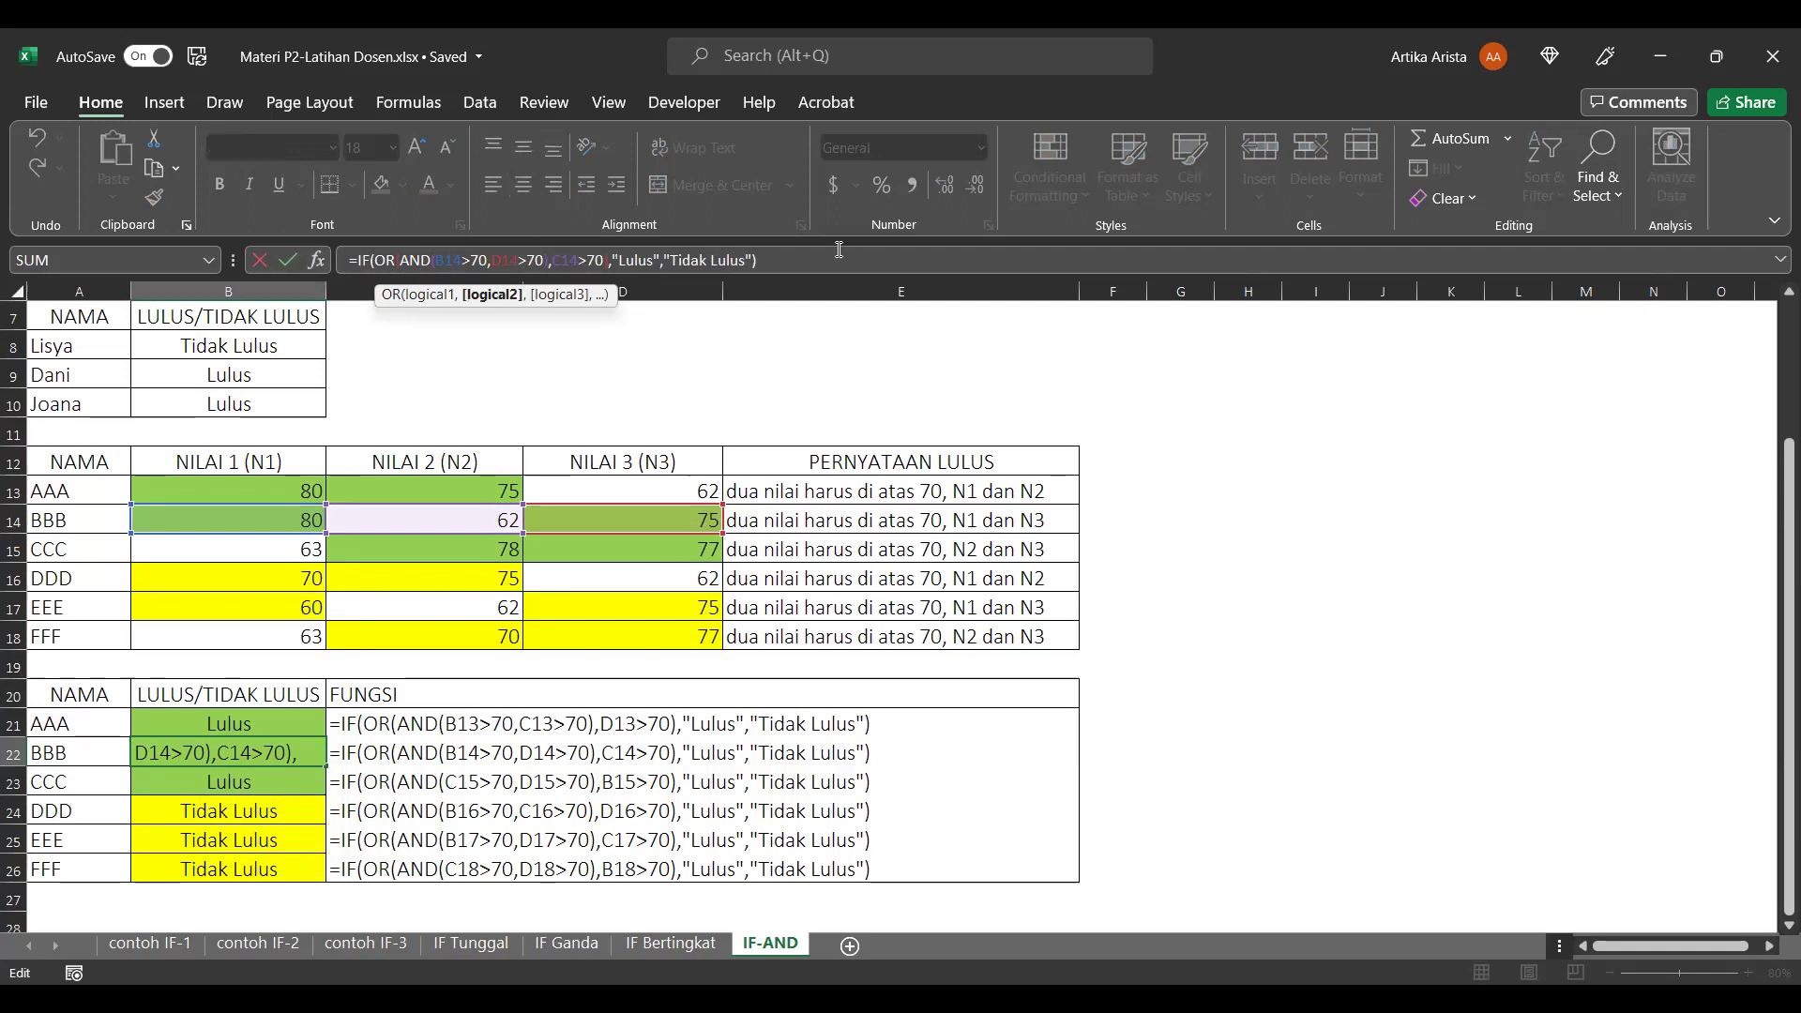
key("End")
key("Return")
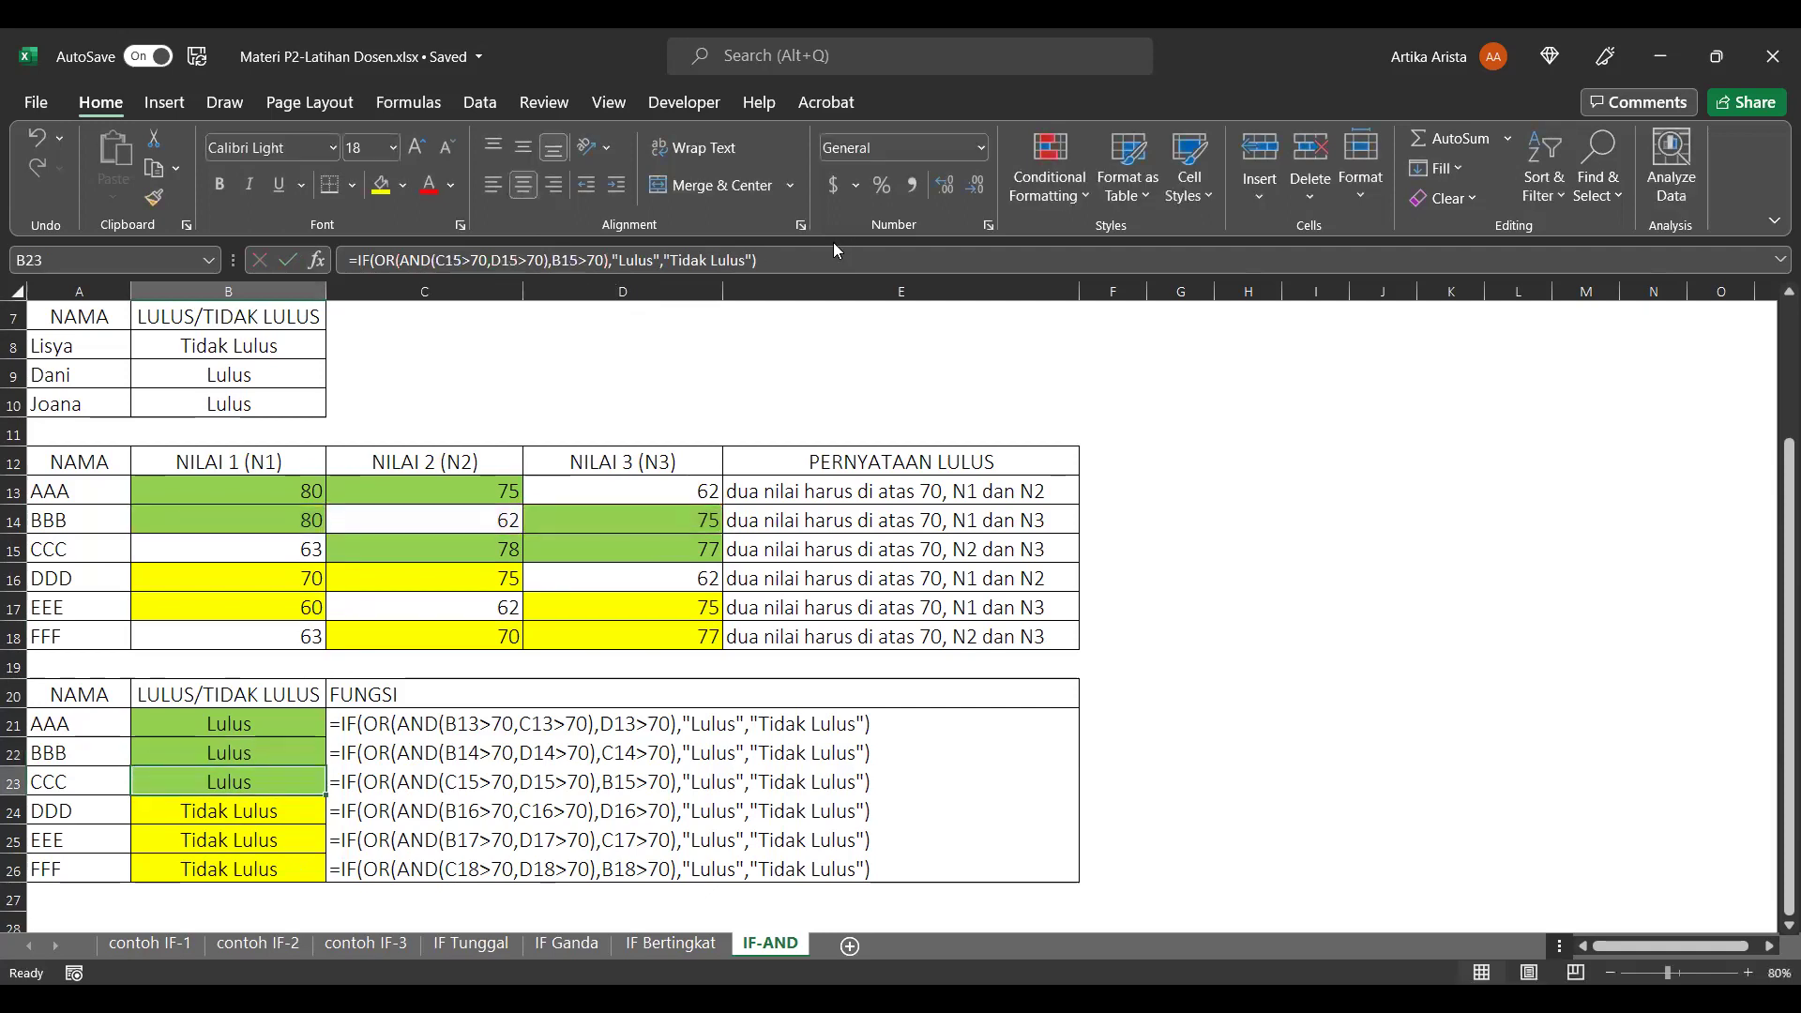
Inspect the IF-OR-AND formula for EEE in B25 and the row 17 scores it references.
left_click(147, 836)
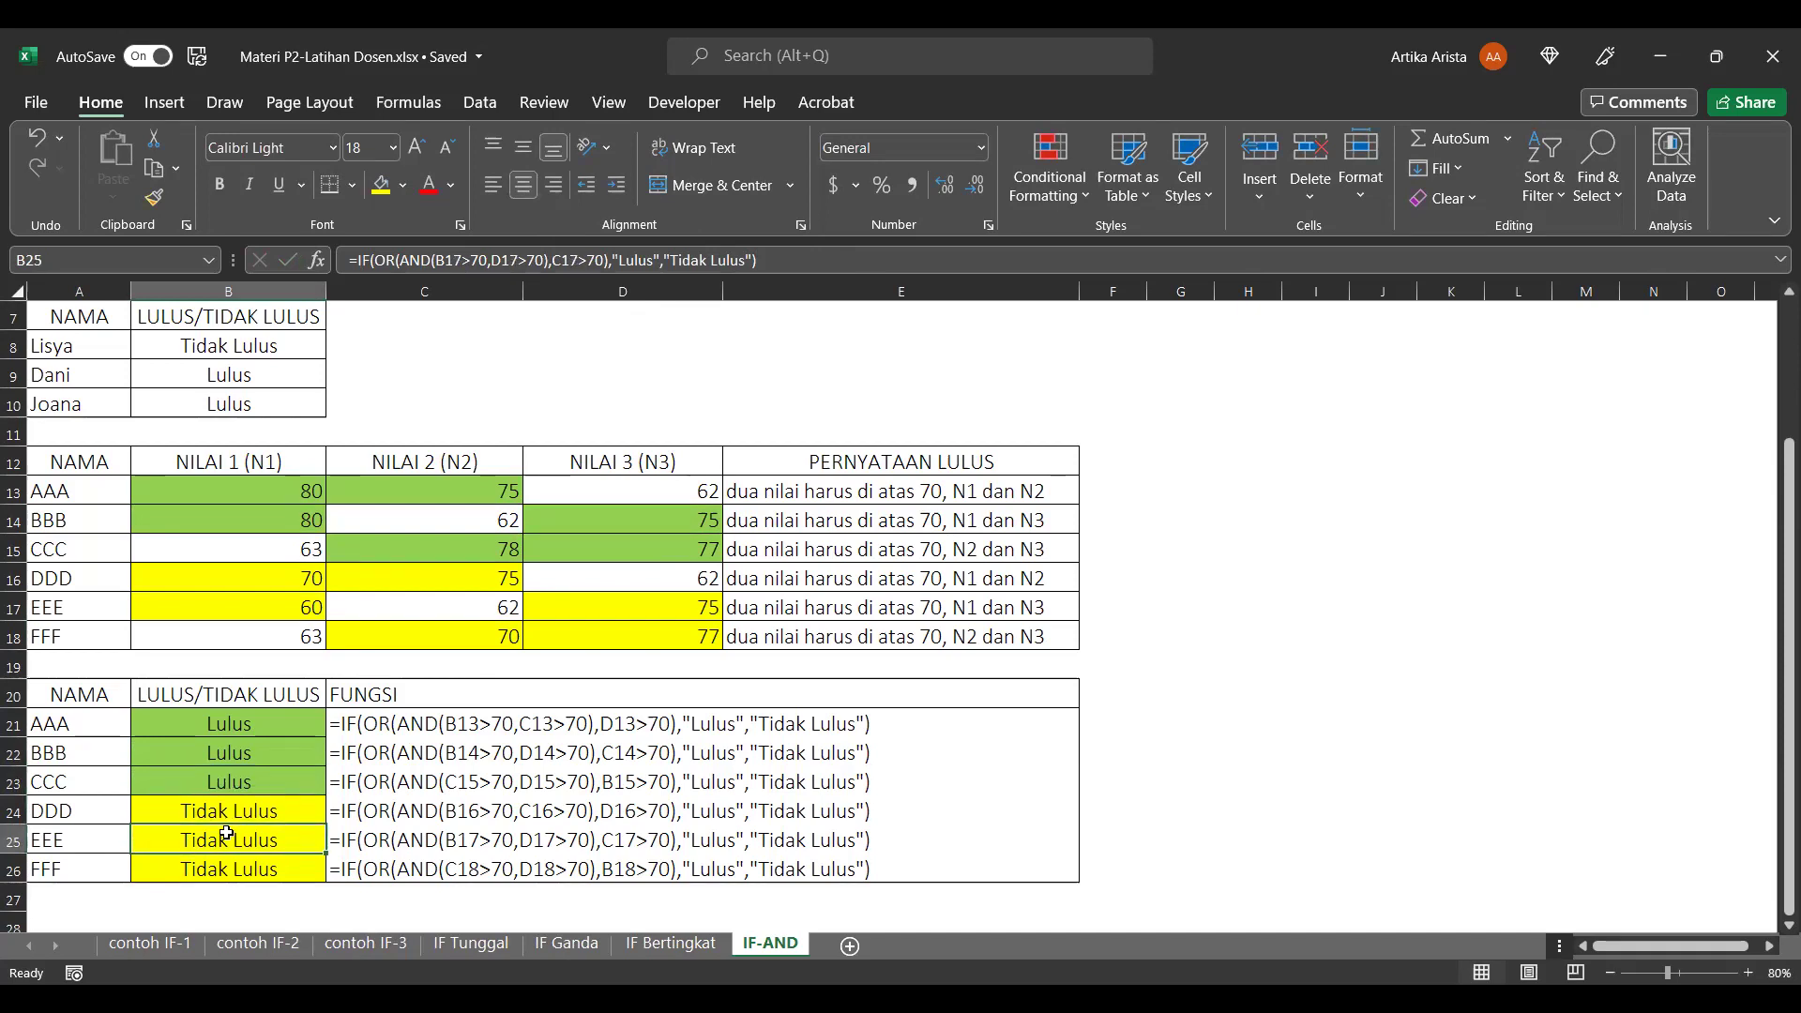
left_click(460, 262)
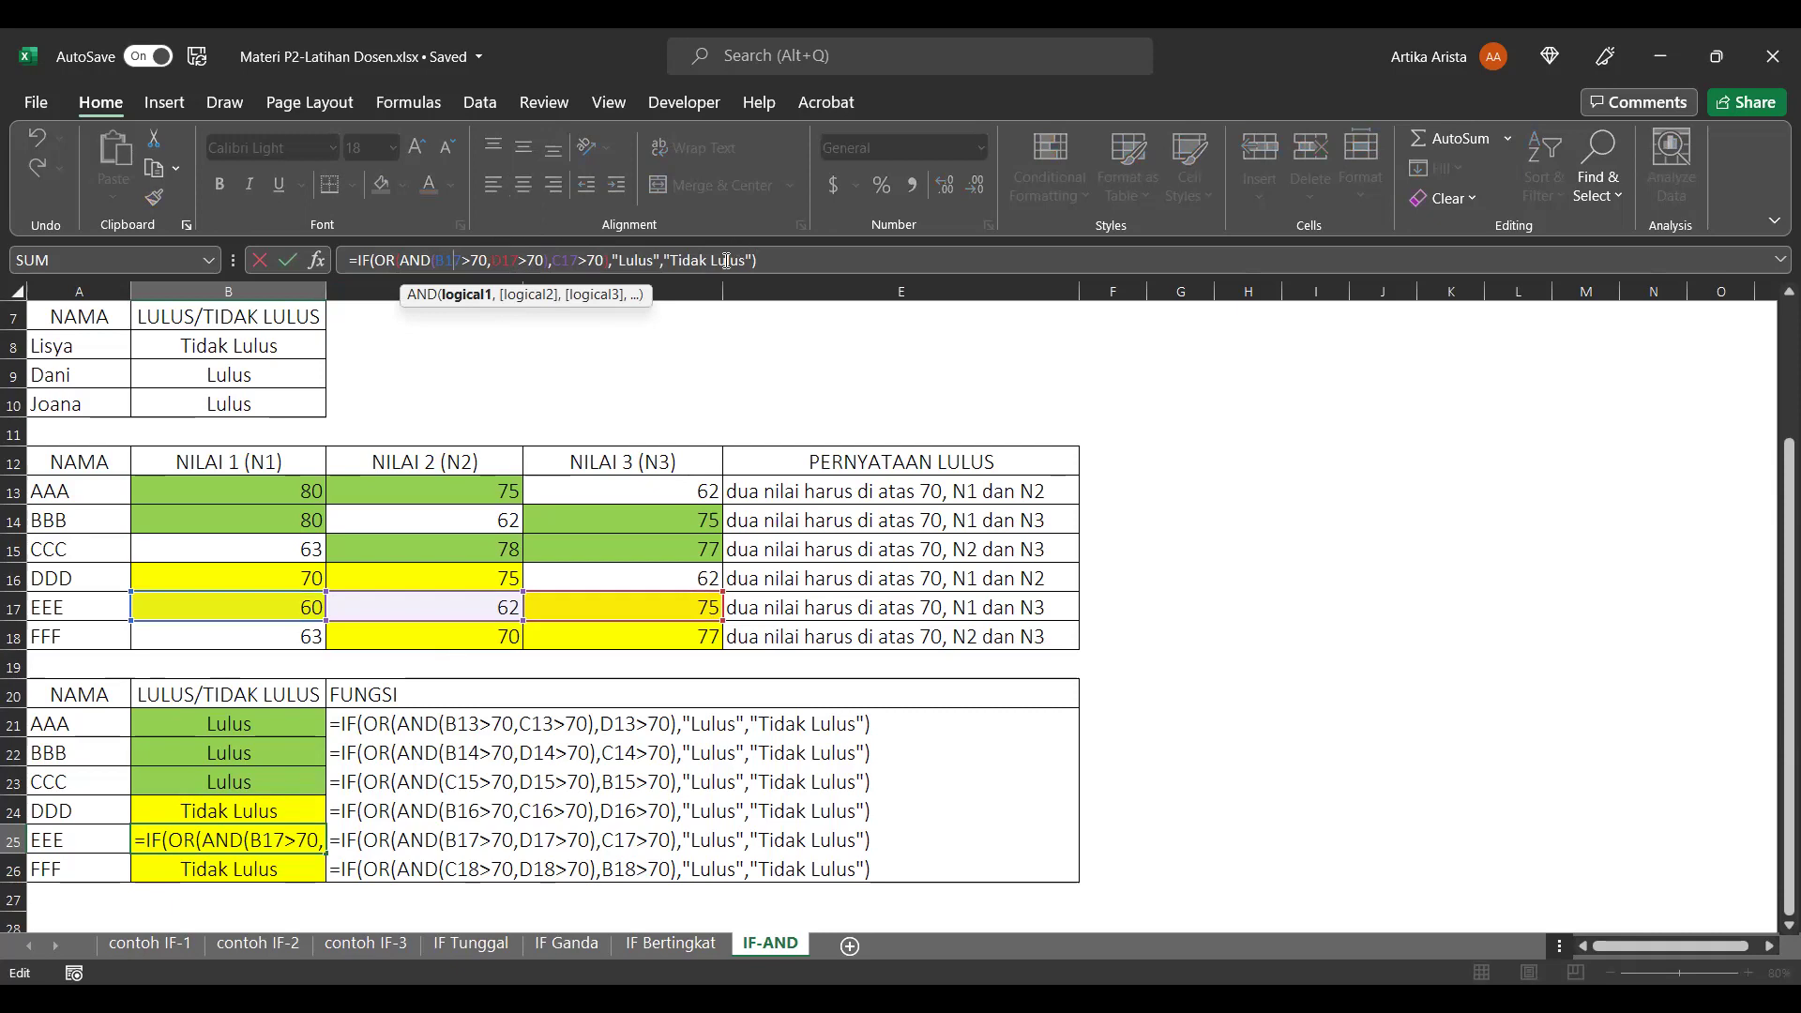
left_click(786, 260)
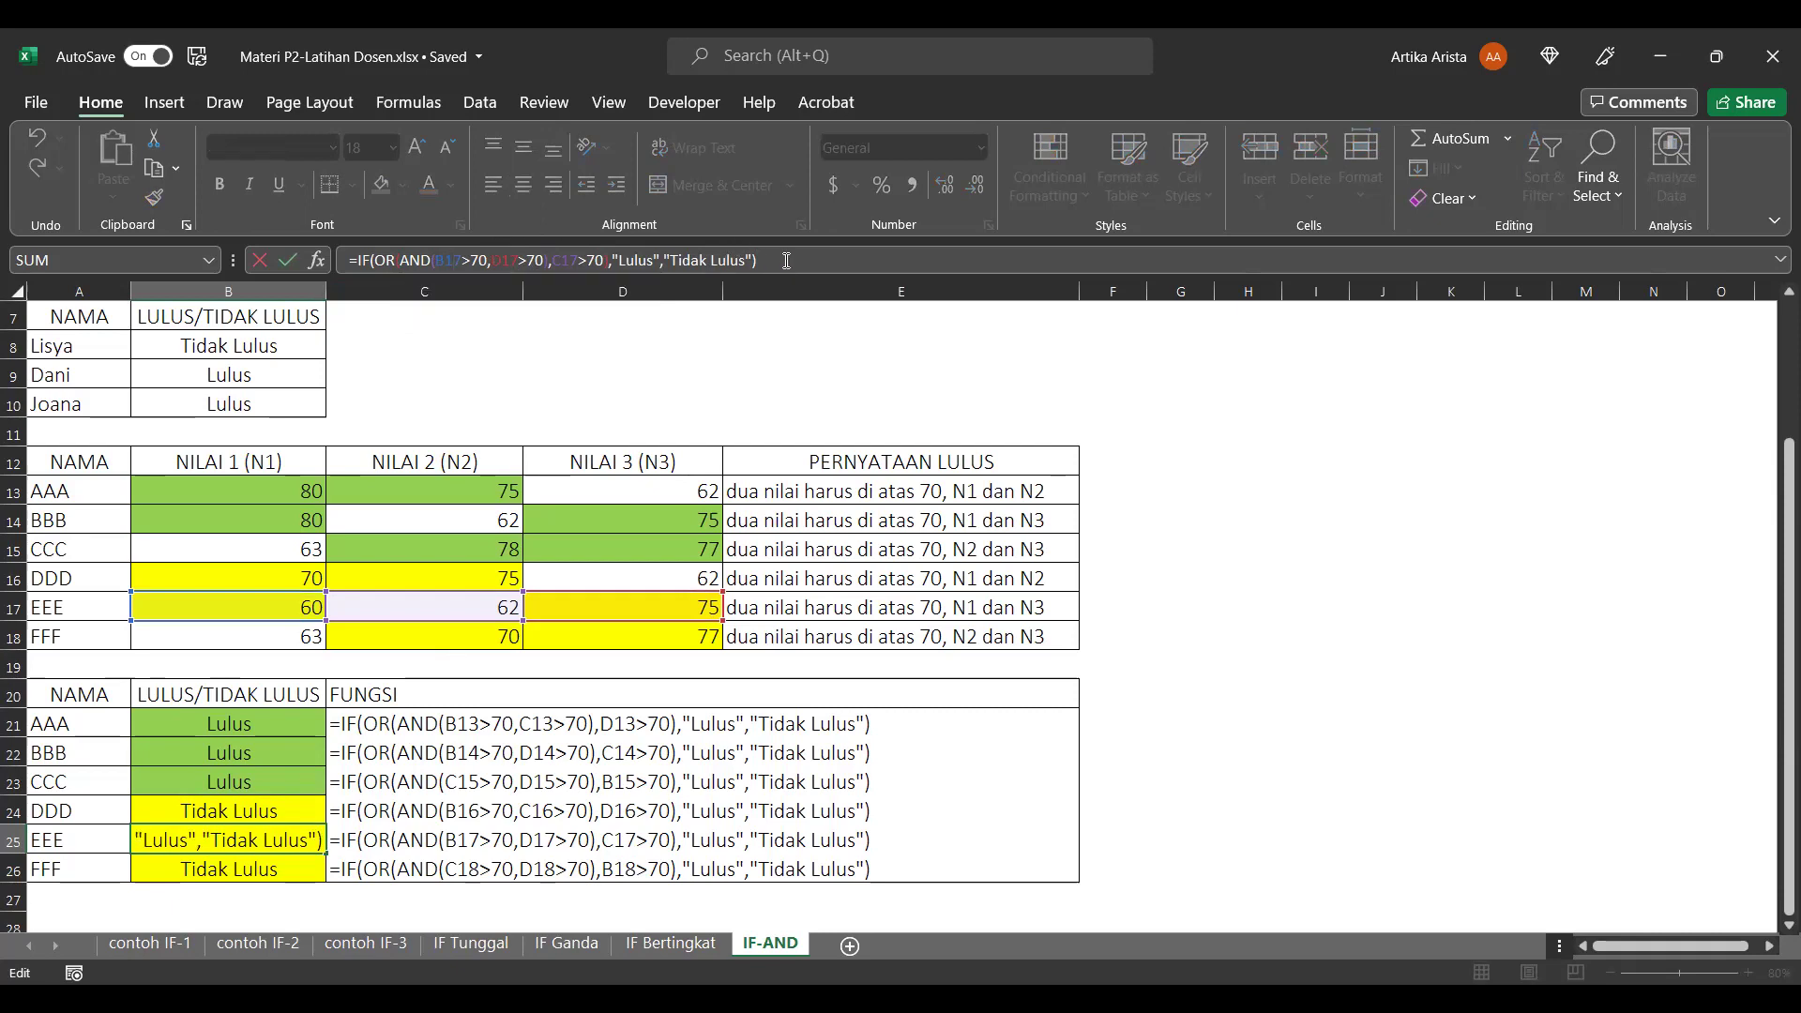
key("Return")
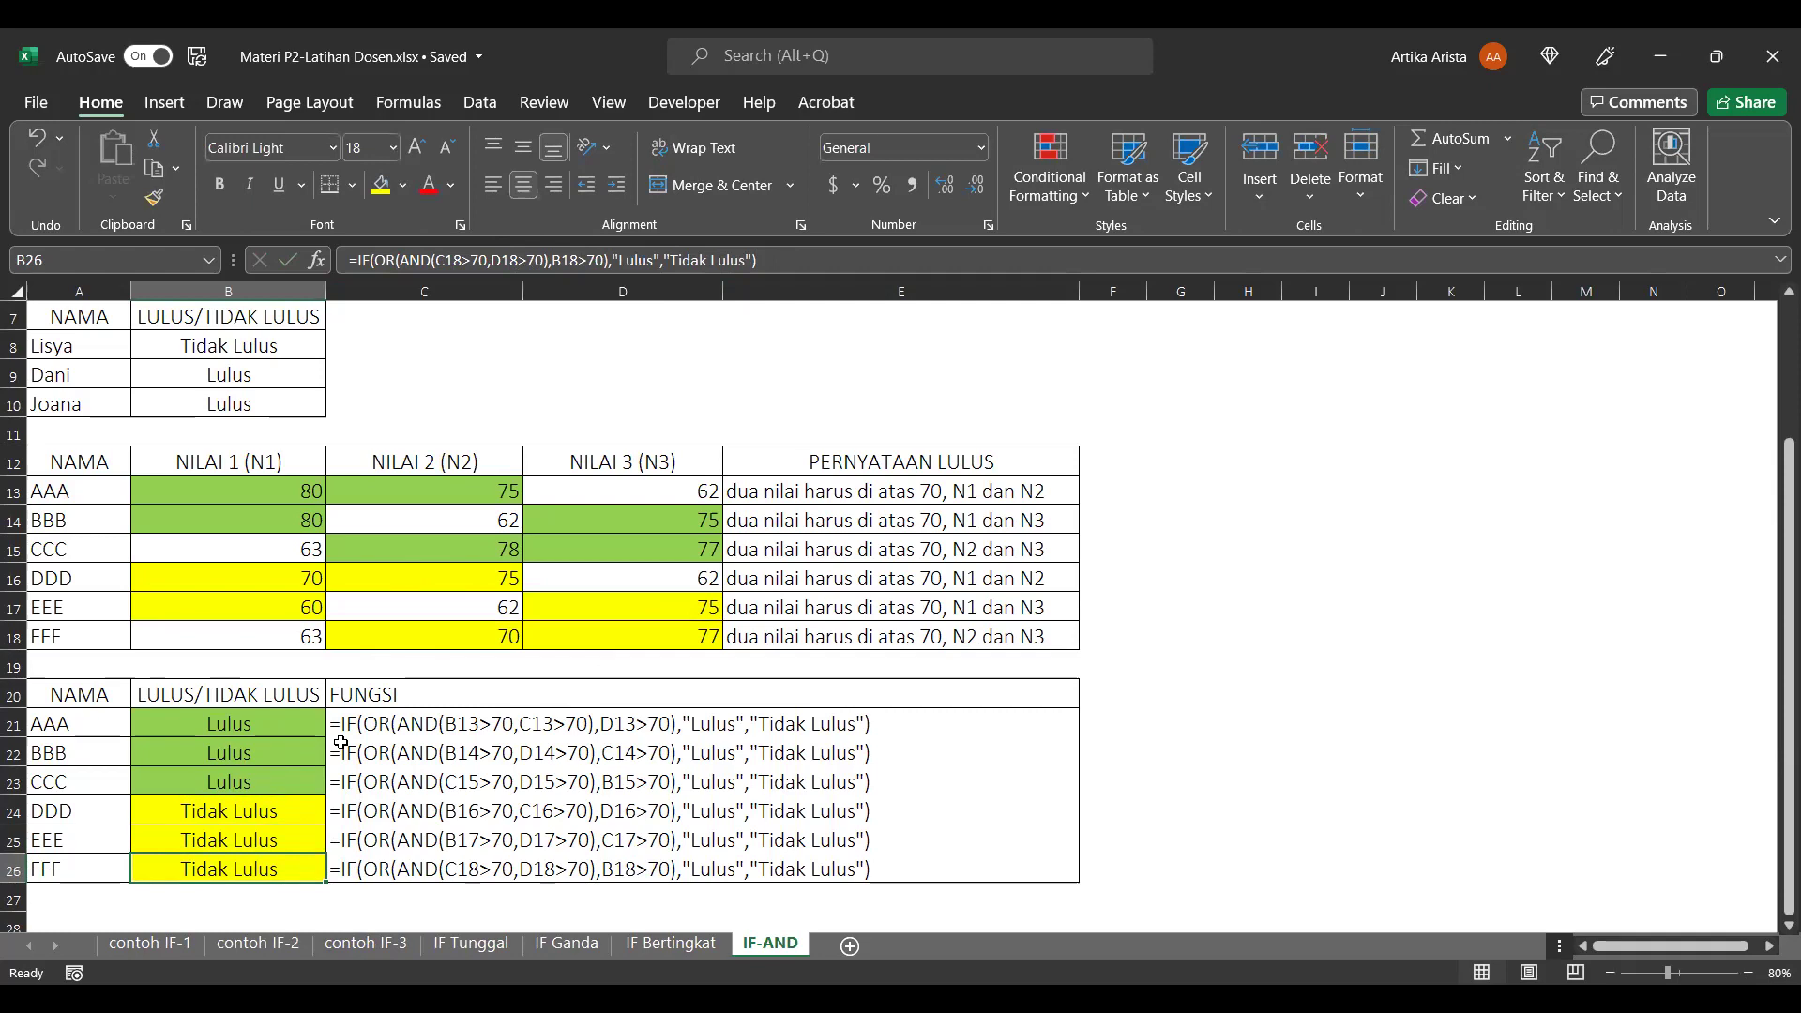
Check the CCC scores in C15 and D15 against the result in B23.
left_click(272, 777)
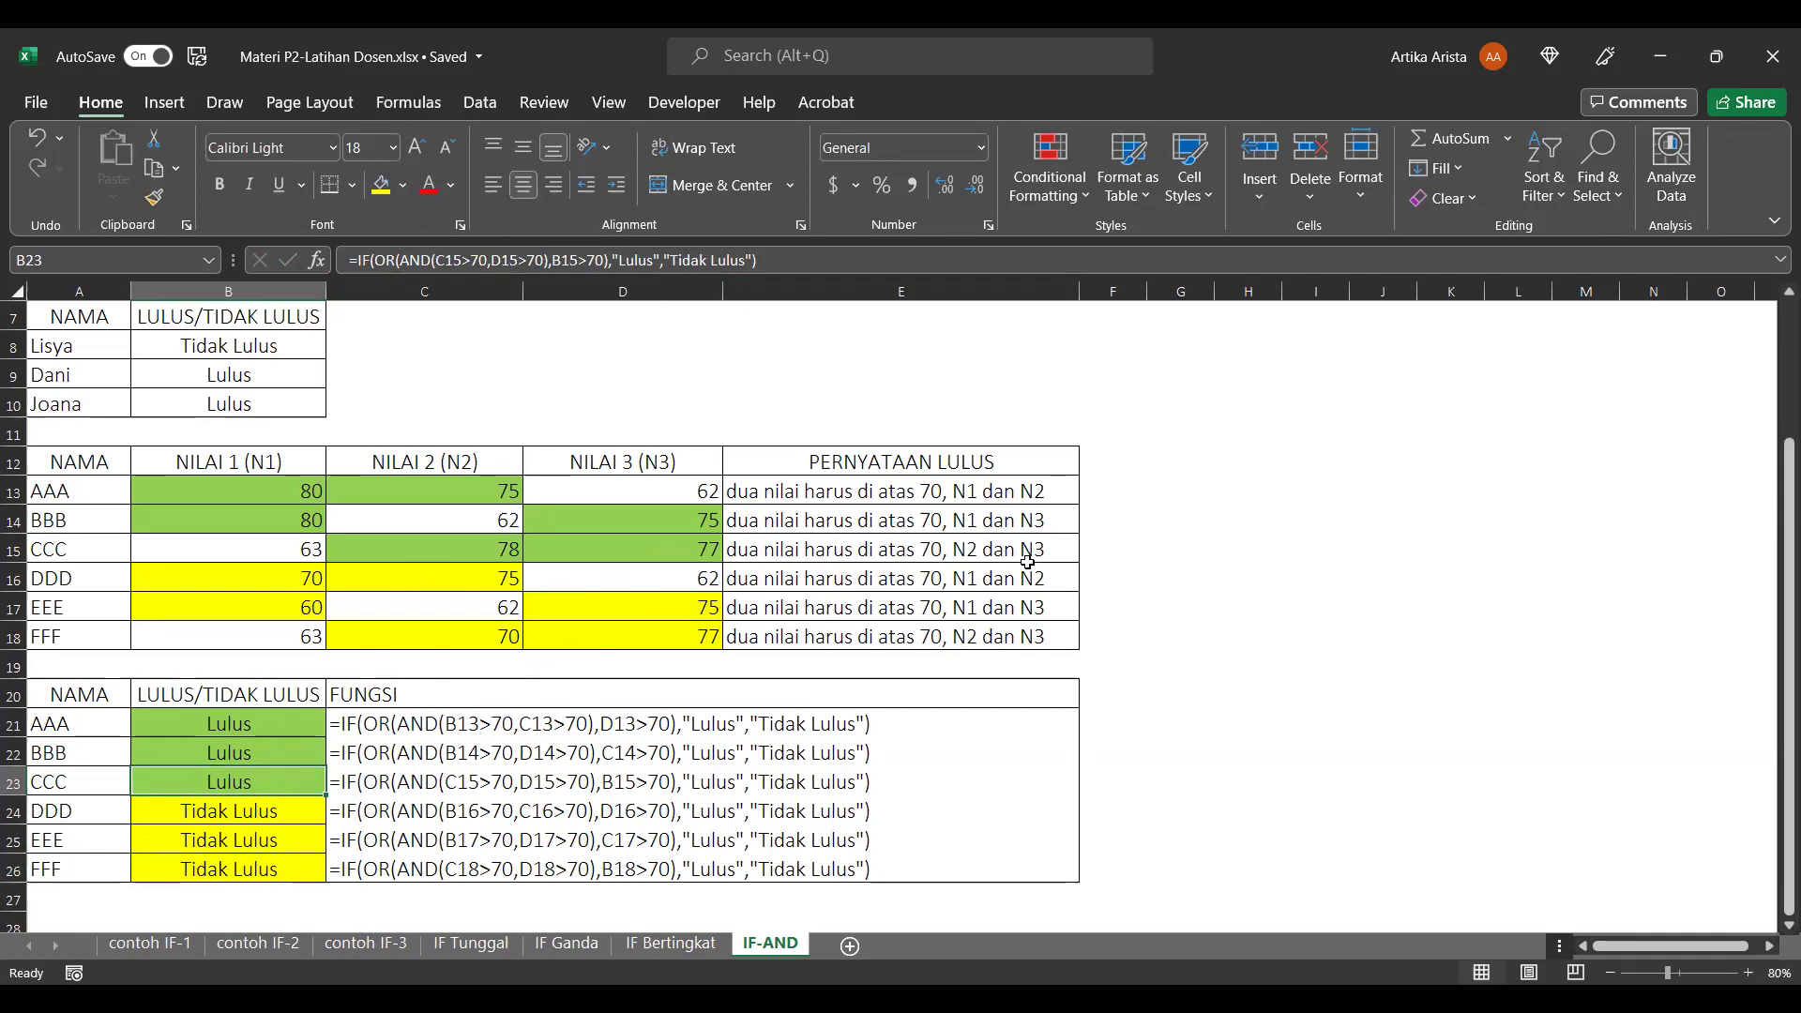
left_click(495, 554)
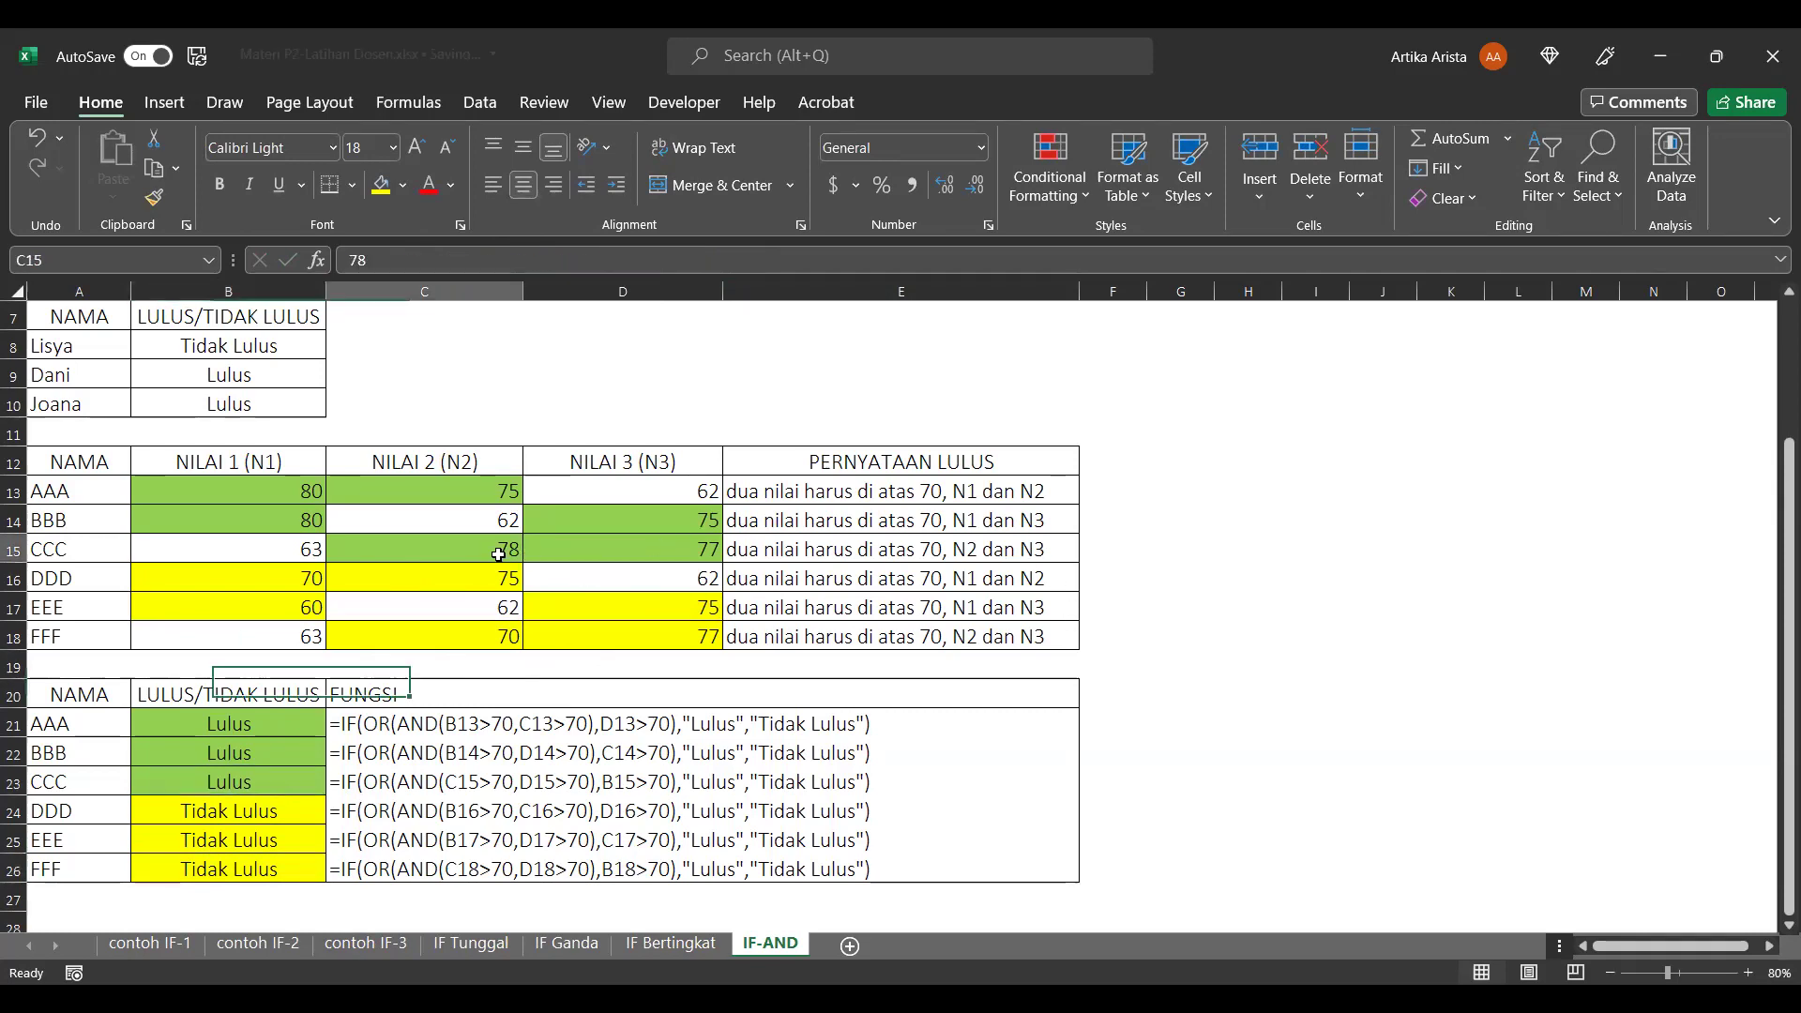
left_click(572, 553)
left_click(491, 553)
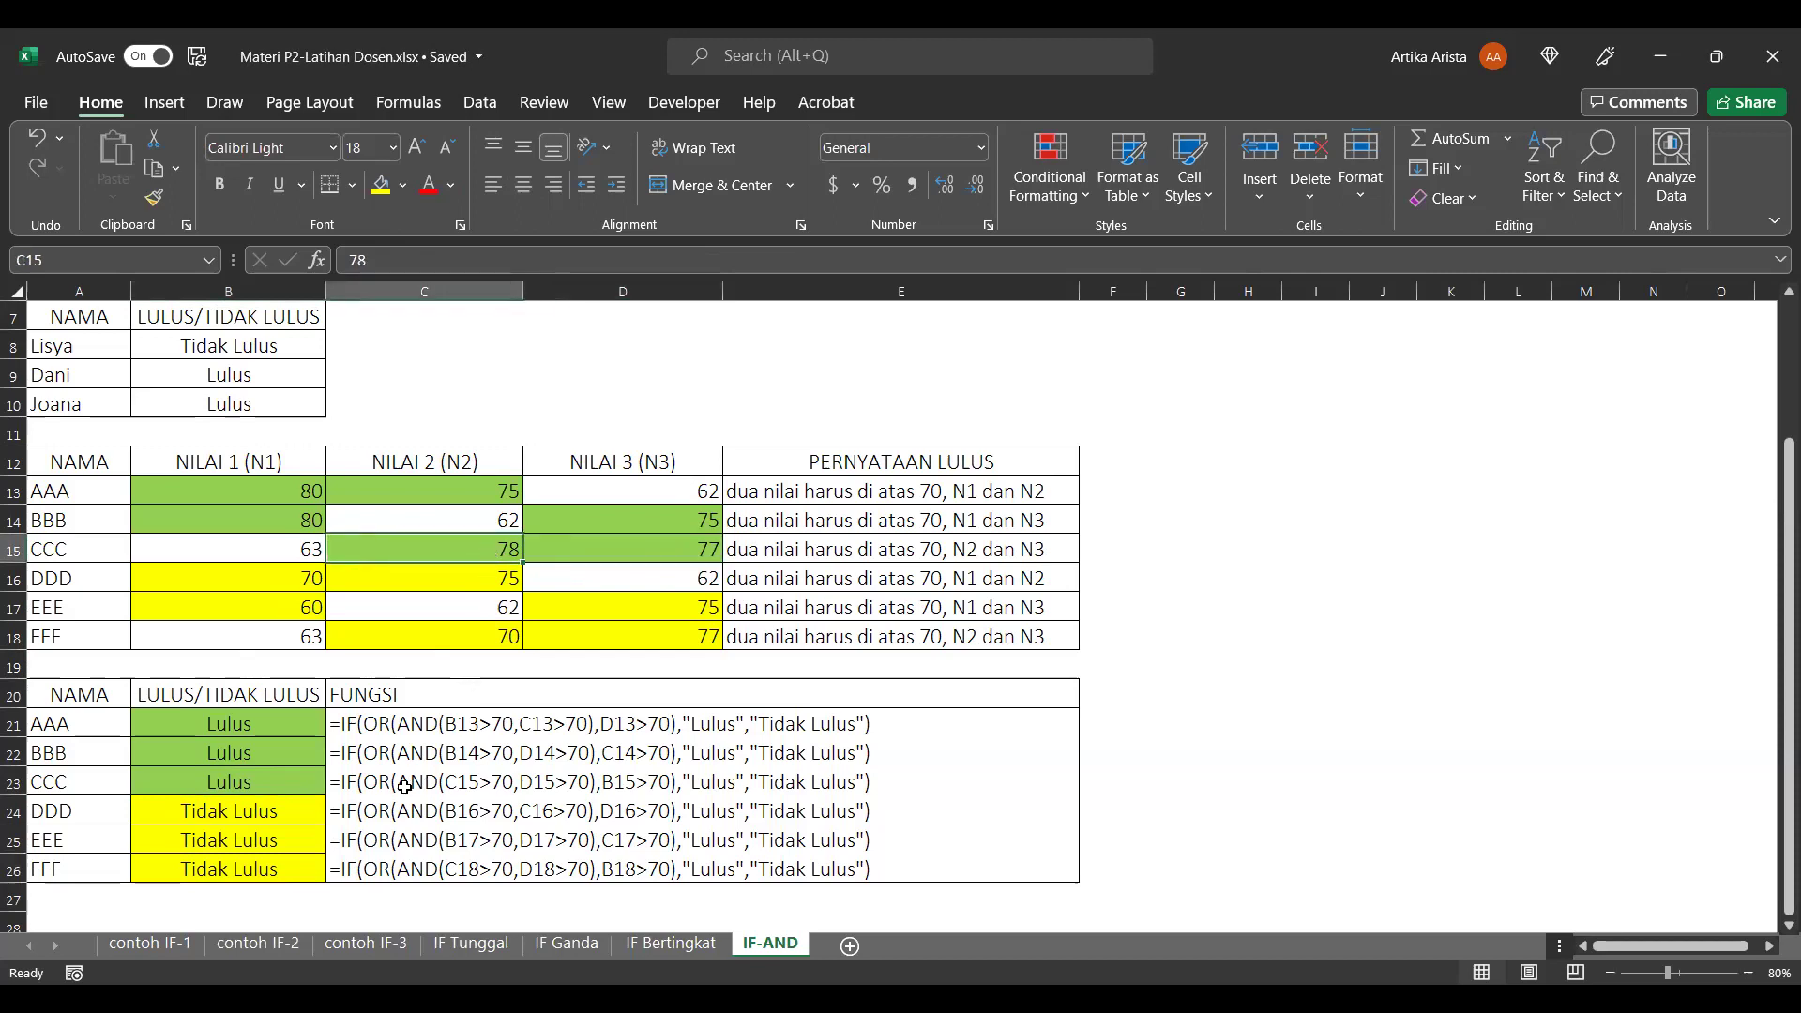
left_click(211, 786)
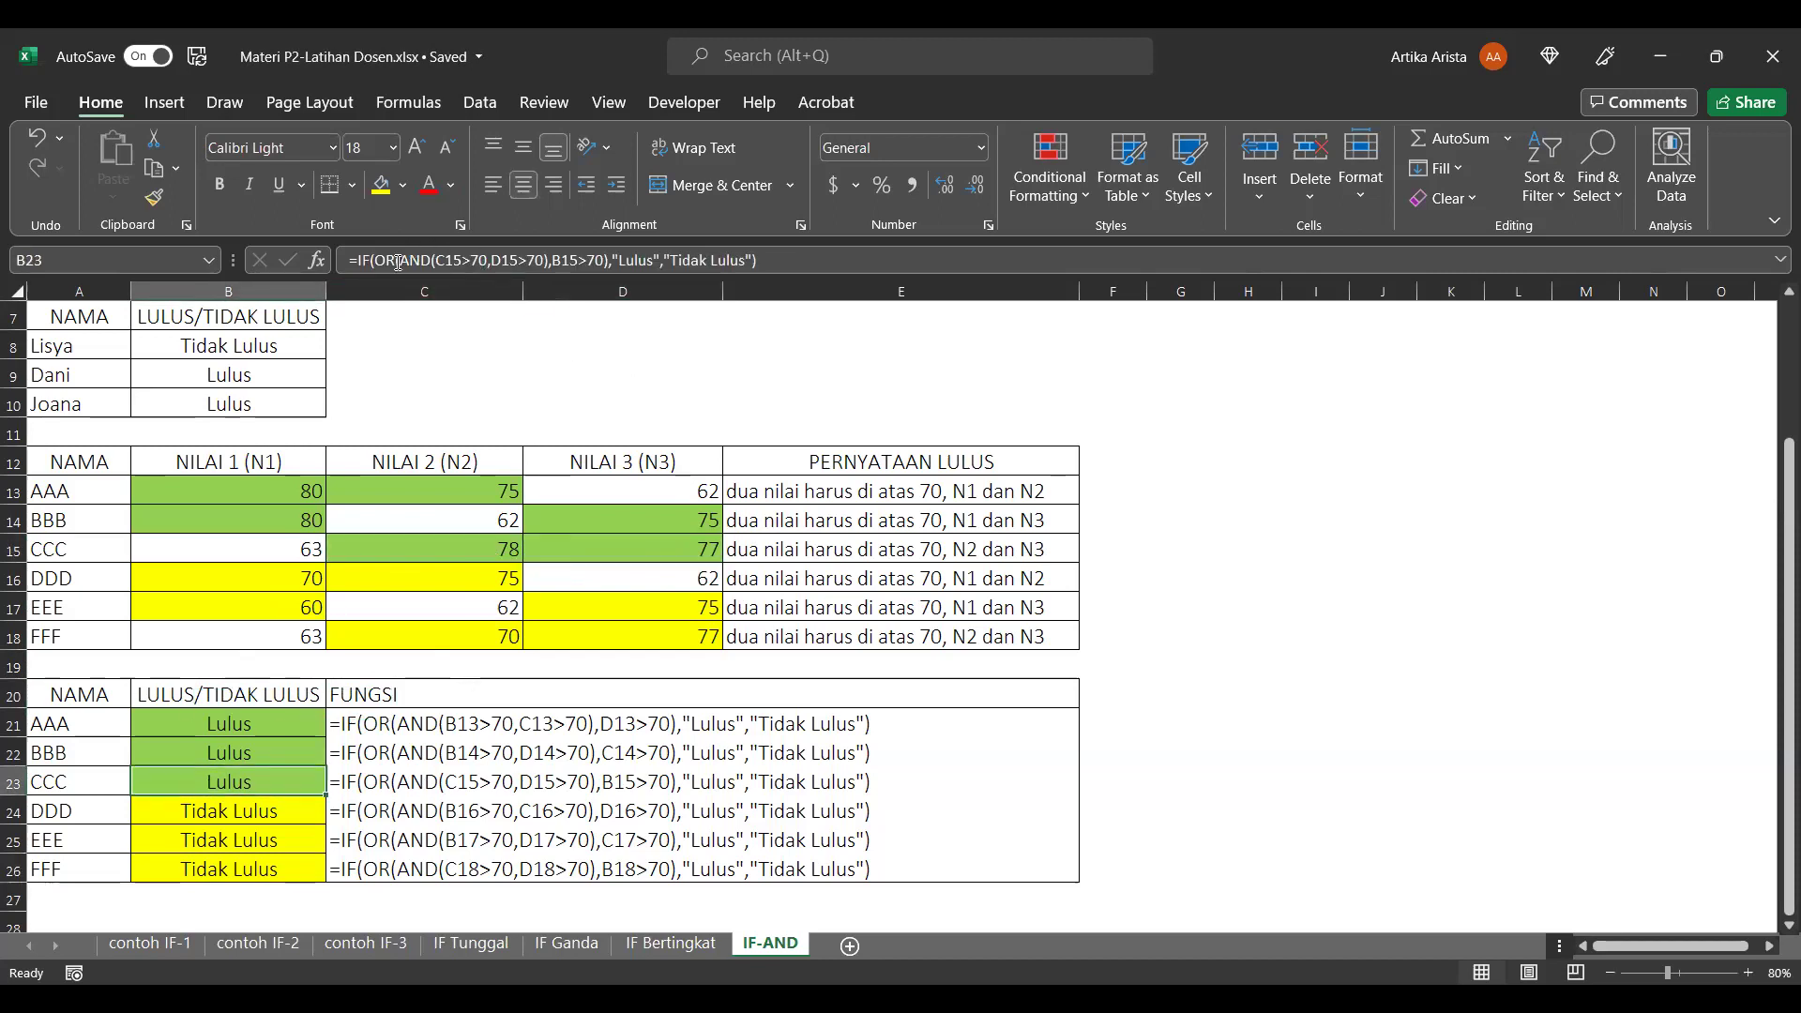
Inspect the IF-OR-AND formula in B23 and trace its conditions to the row 15 scores.
left_click(453, 260)
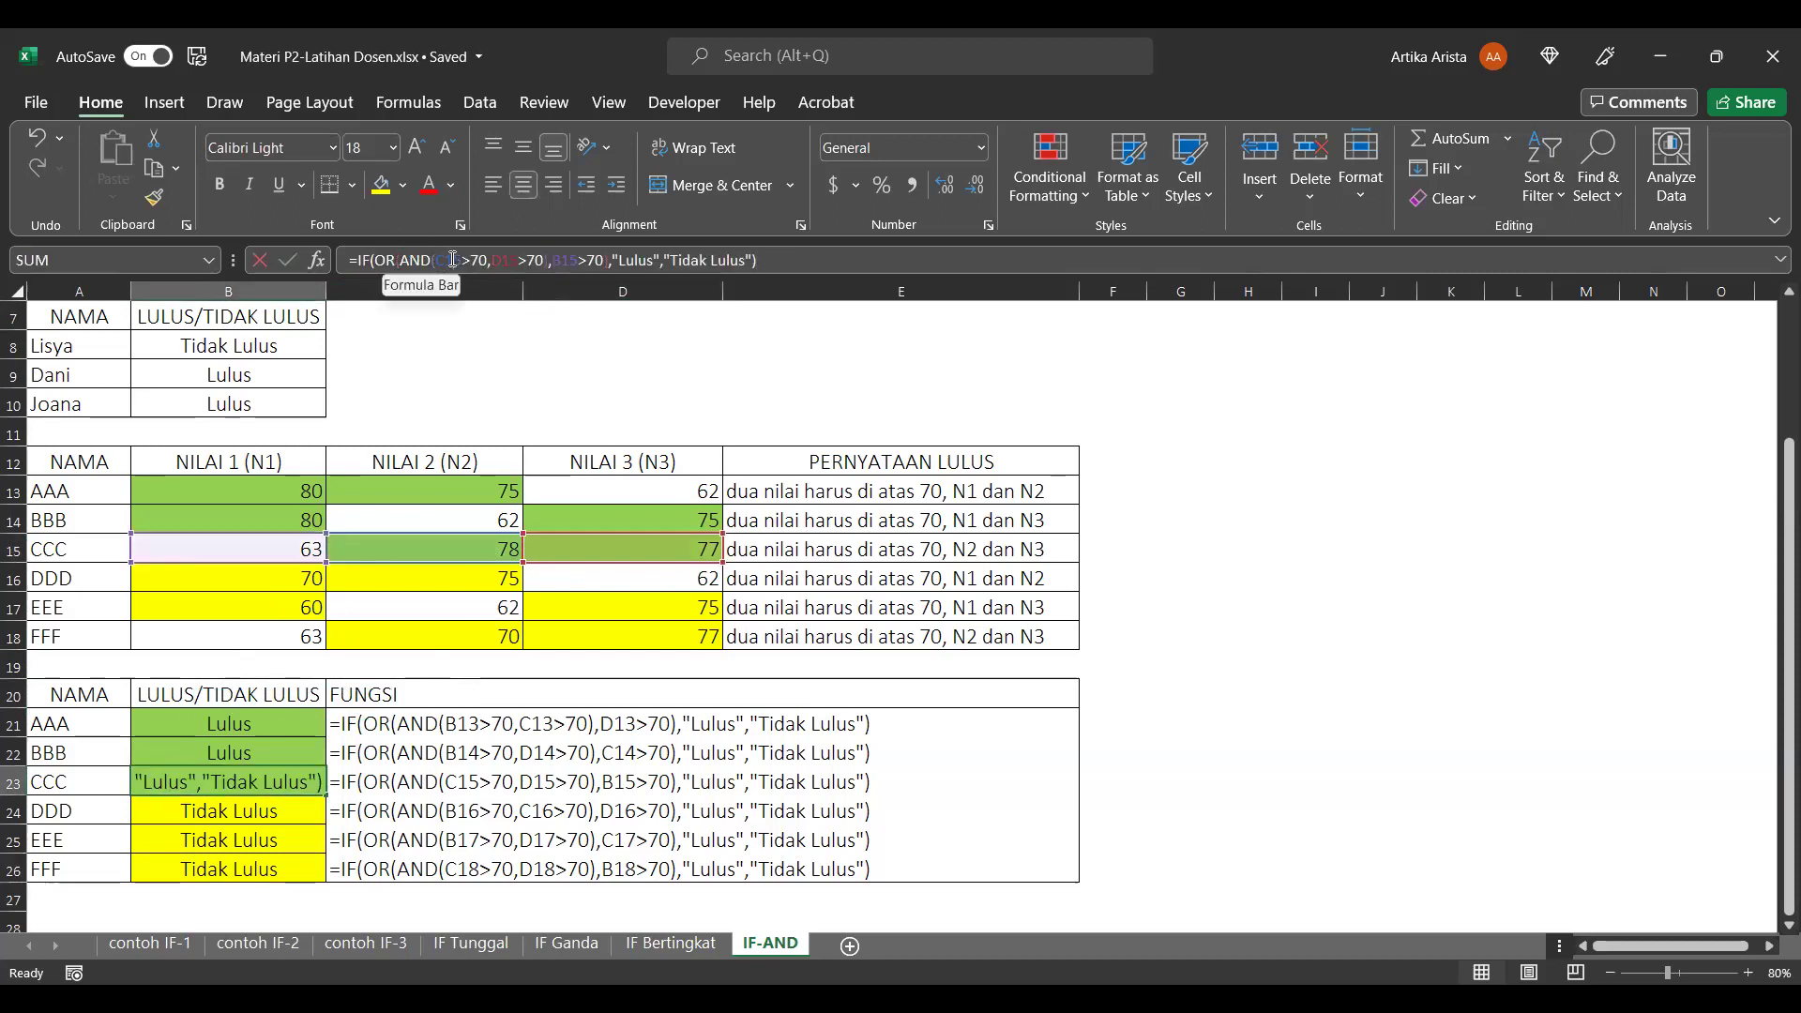
left_click(453, 260)
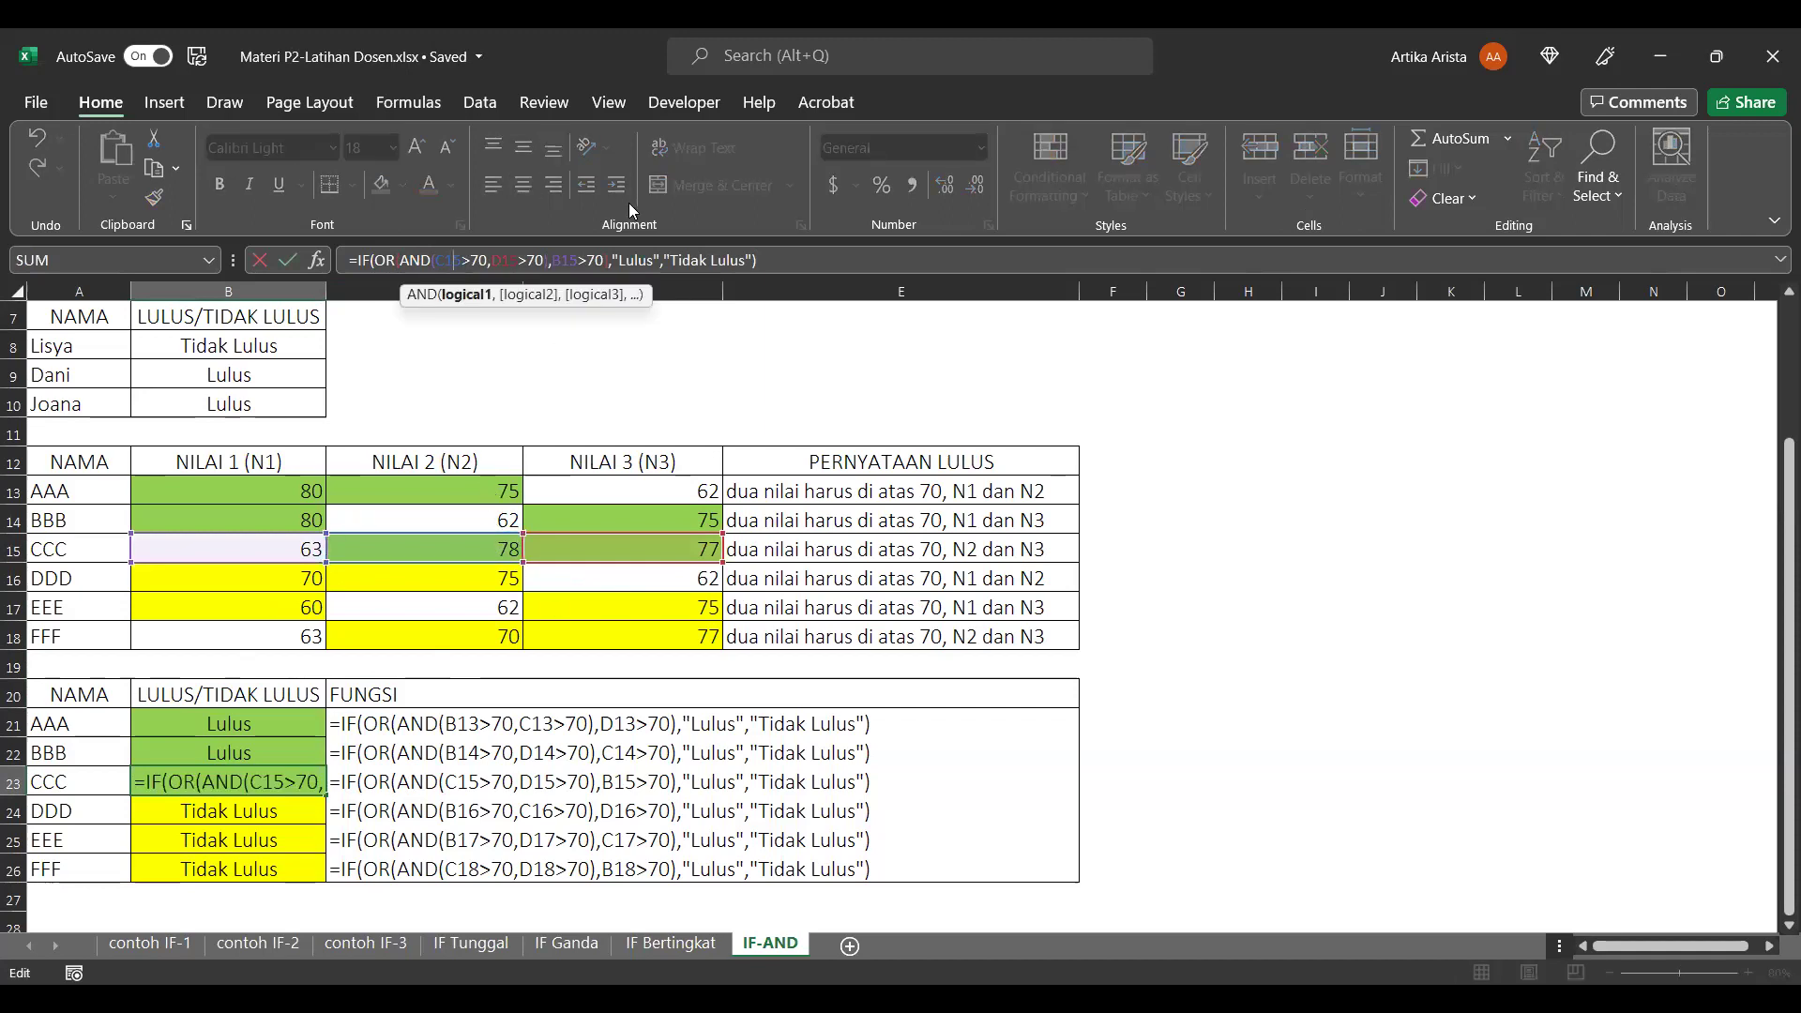
left_click(482, 255)
left_click(793, 261)
key("Return")
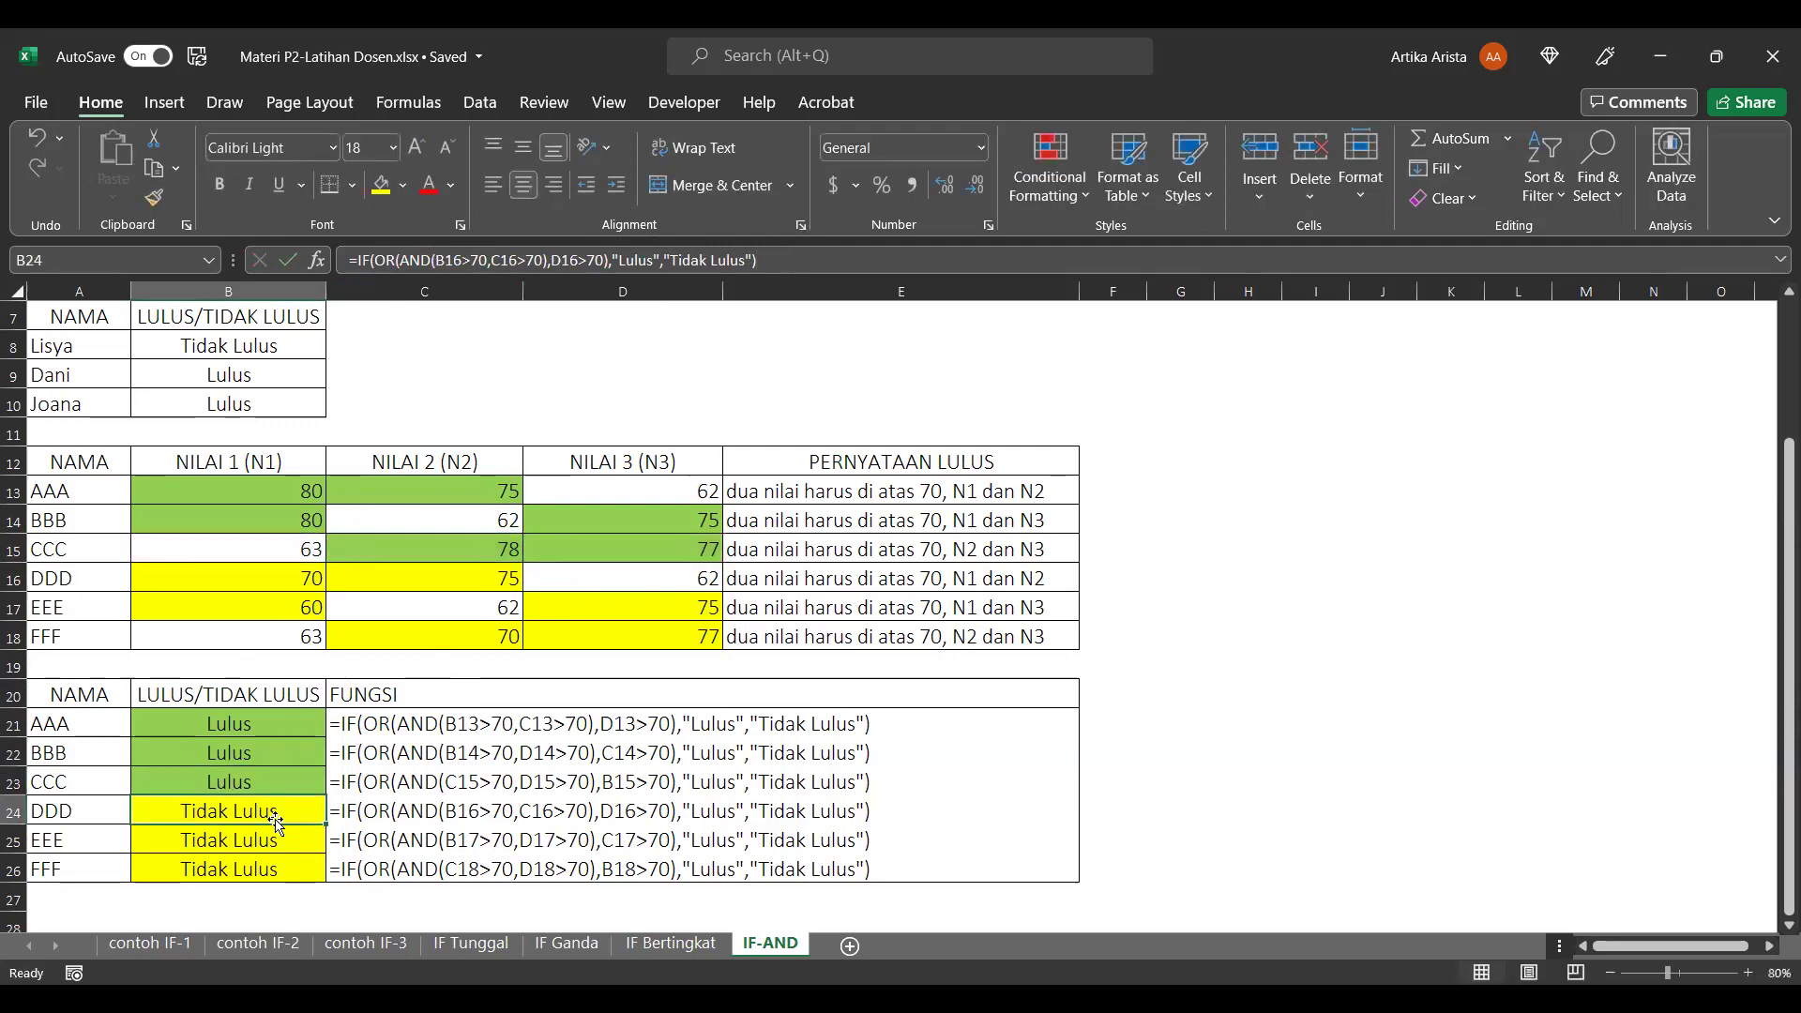
Inspect the IF-OR-AND formula for FFF in B26 and the row 18 scores it references.
left_click(271, 865)
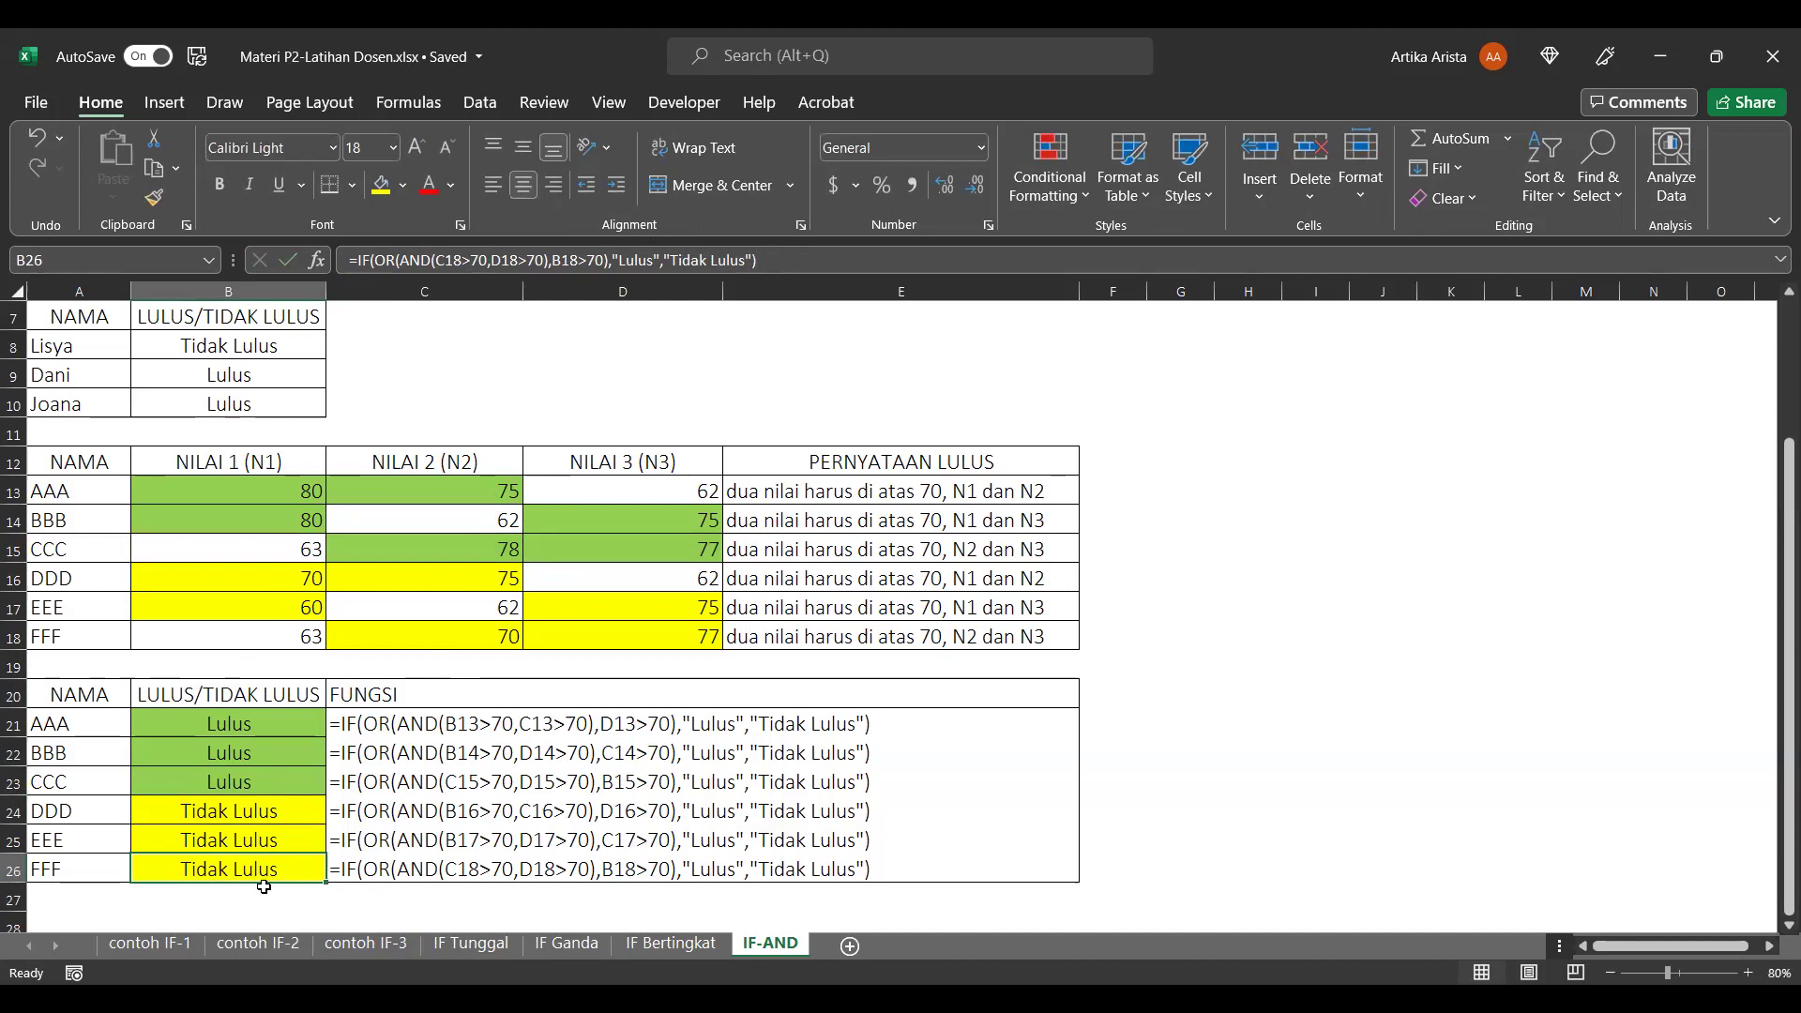
left_click(456, 255)
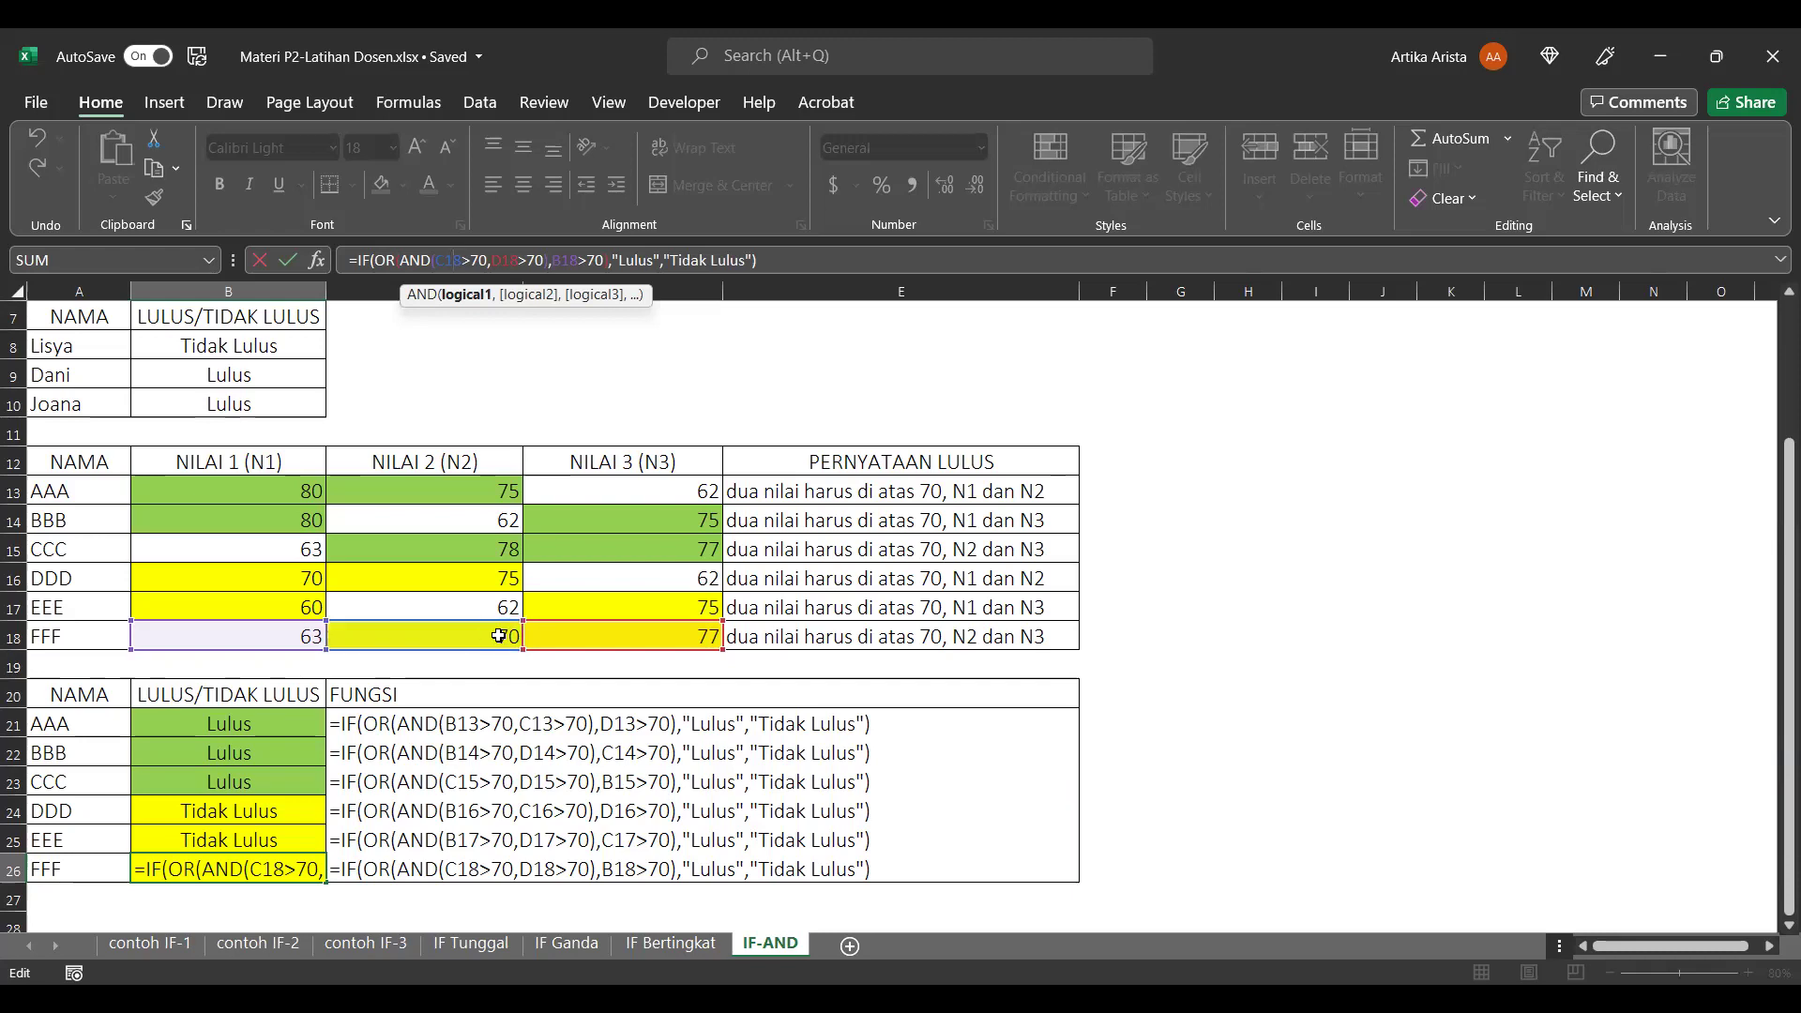
left_click(871, 254)
key("Return")
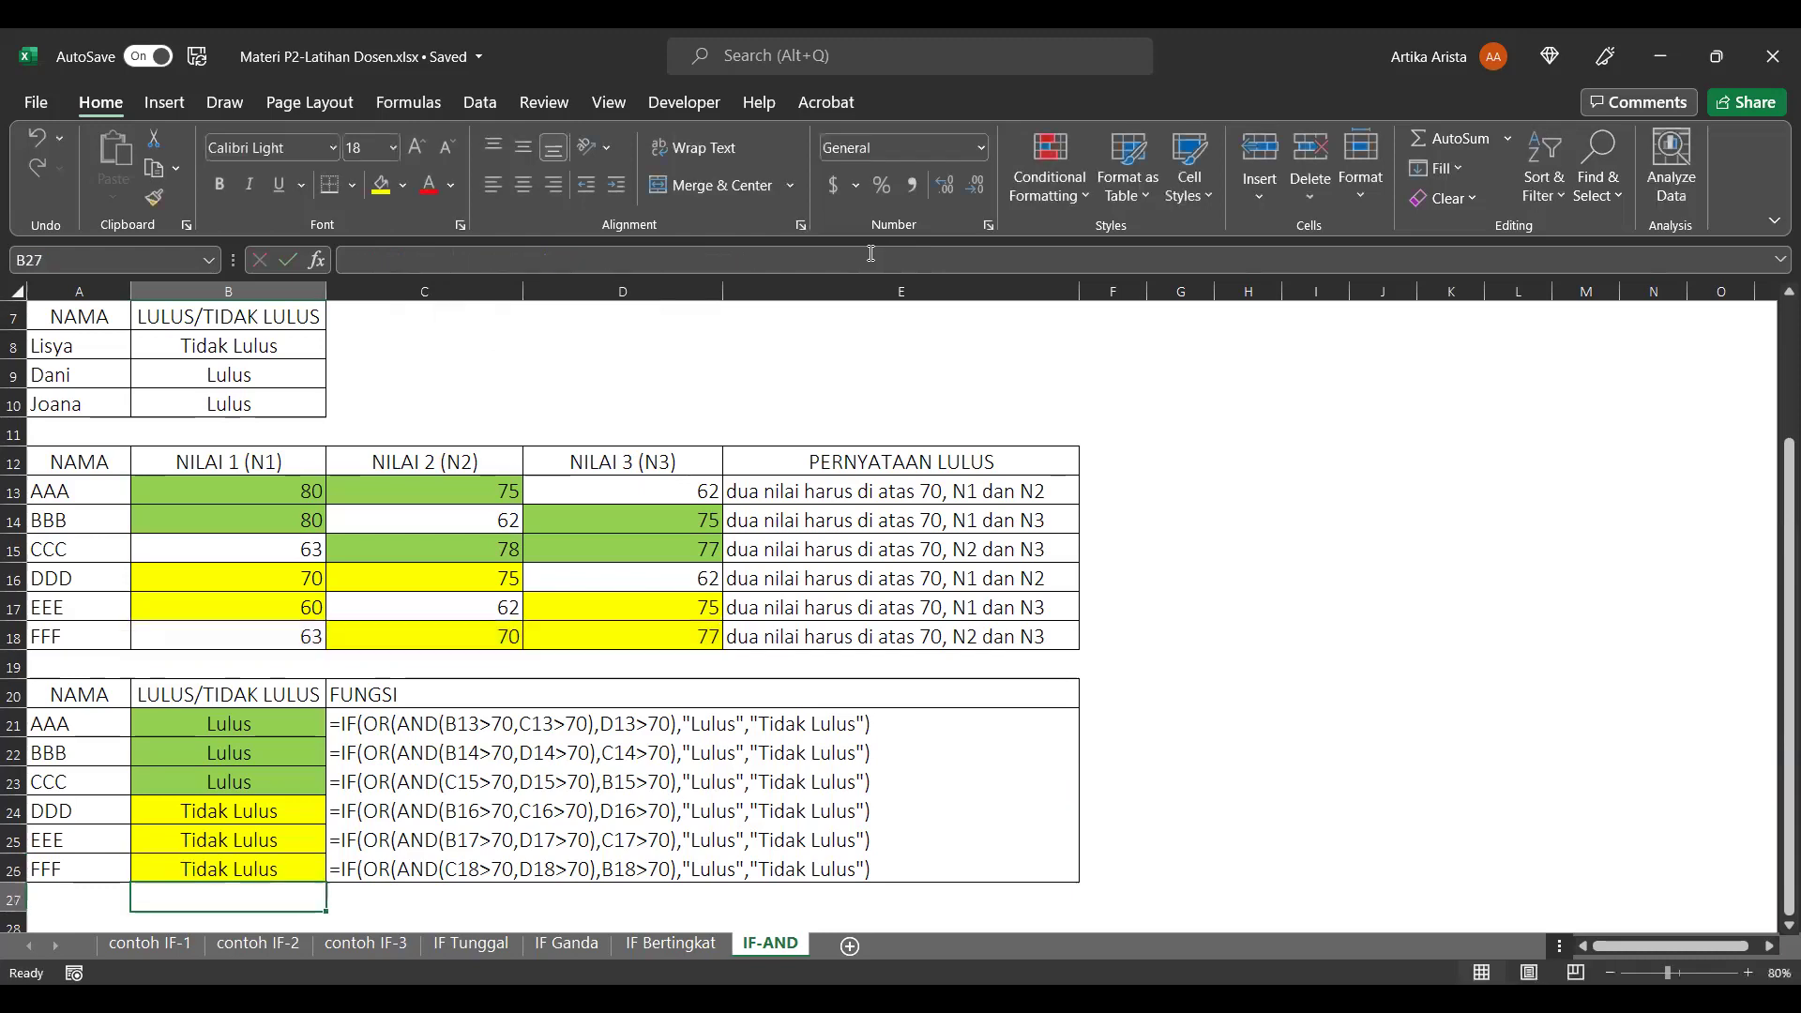